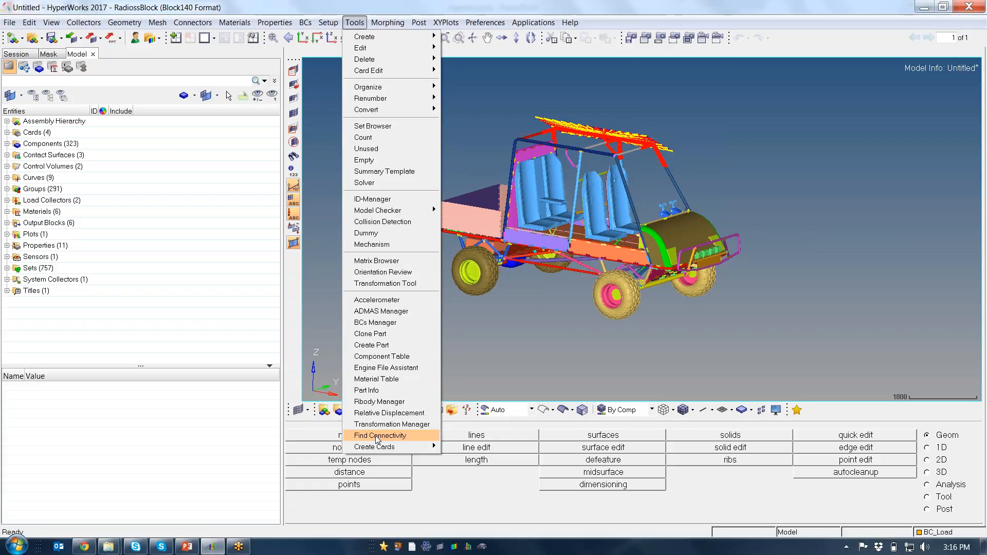
Start a Find Connectivity check and include Connectors among the connection types considered
click(380, 435)
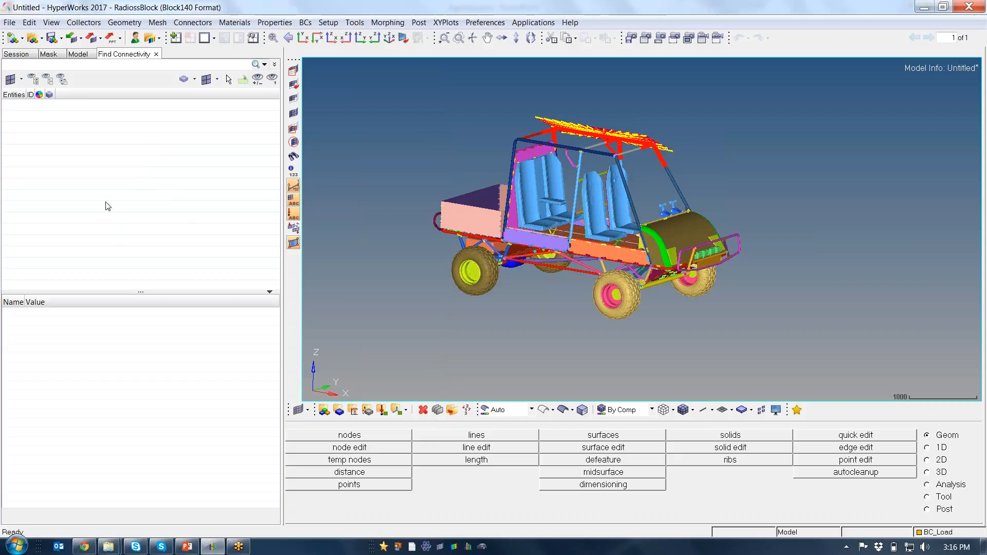
right_click(83, 150)
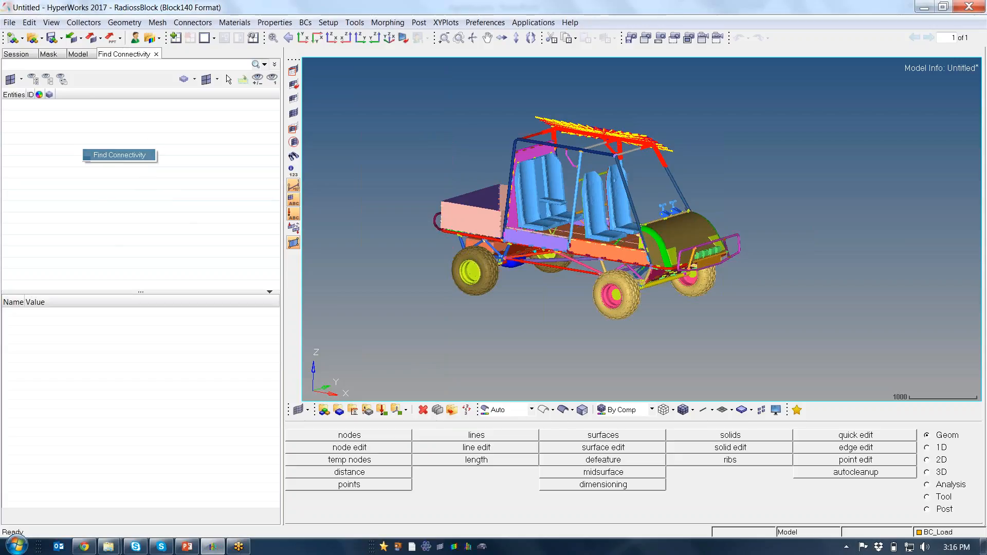
click(119, 154)
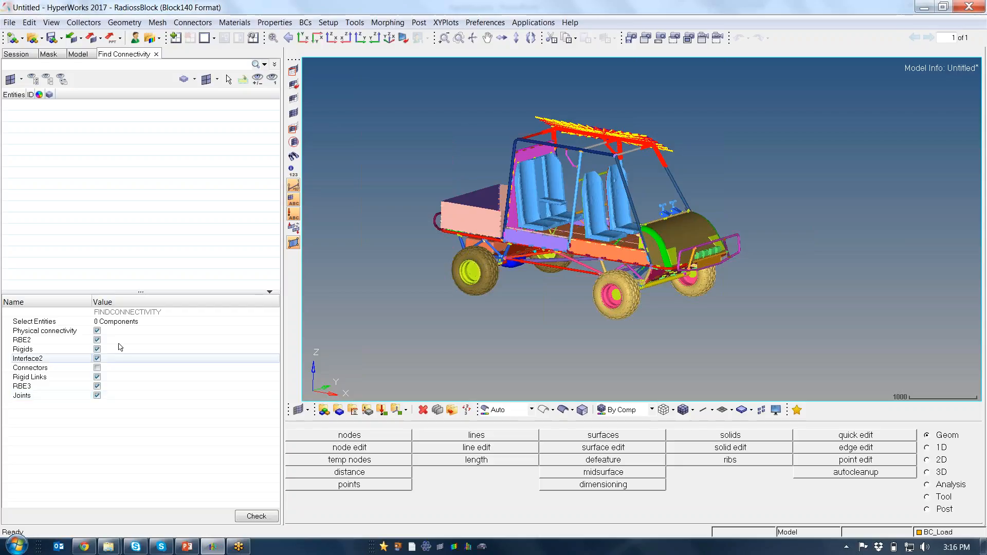
click(96, 367)
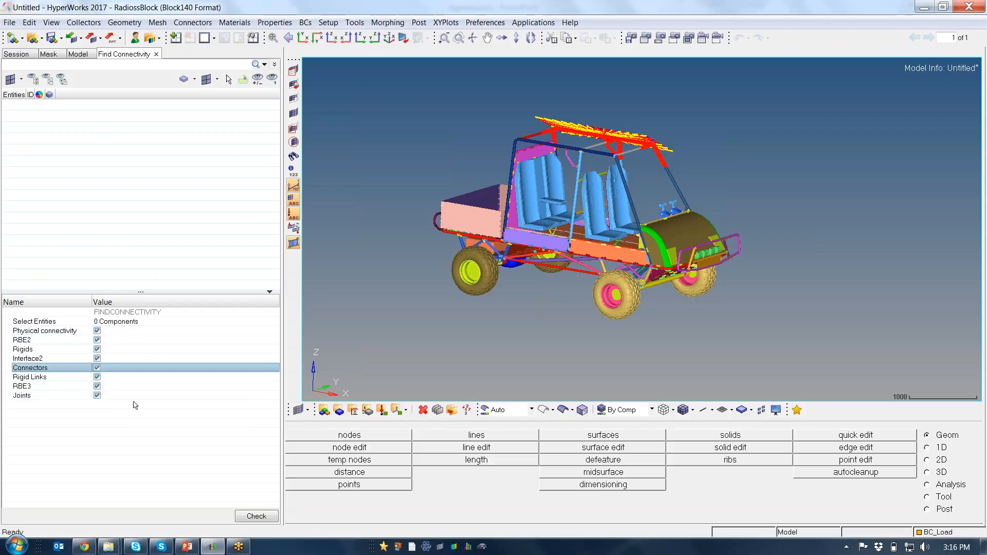
Select all displayed components of the vehicle for the connectivity check and run it
click(140, 323)
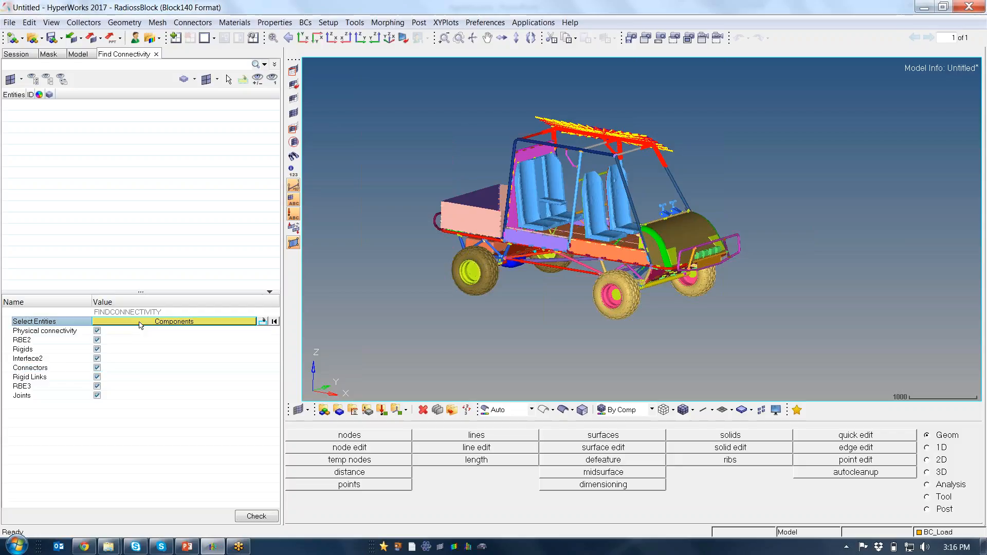
click(153, 327)
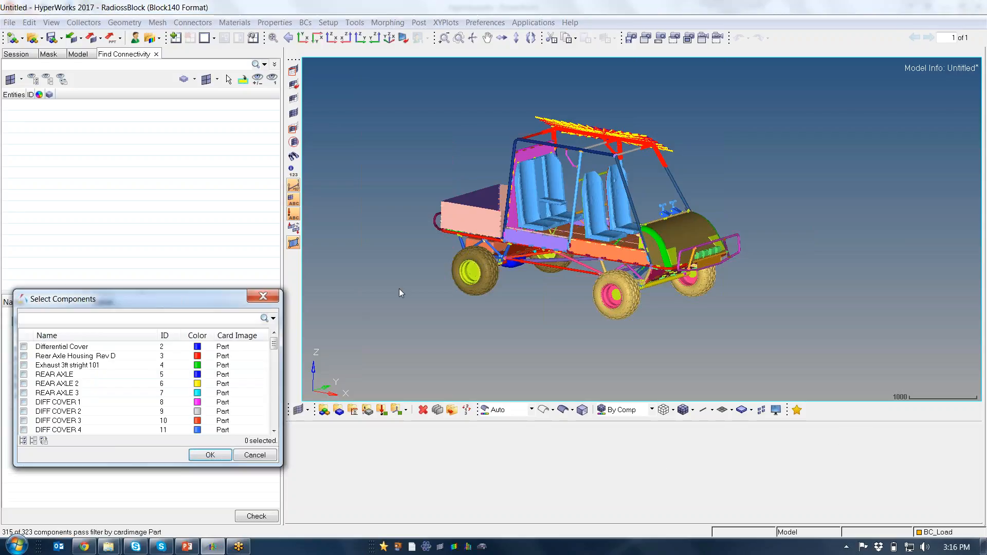
shift+drag(404, 79, 822, 352)
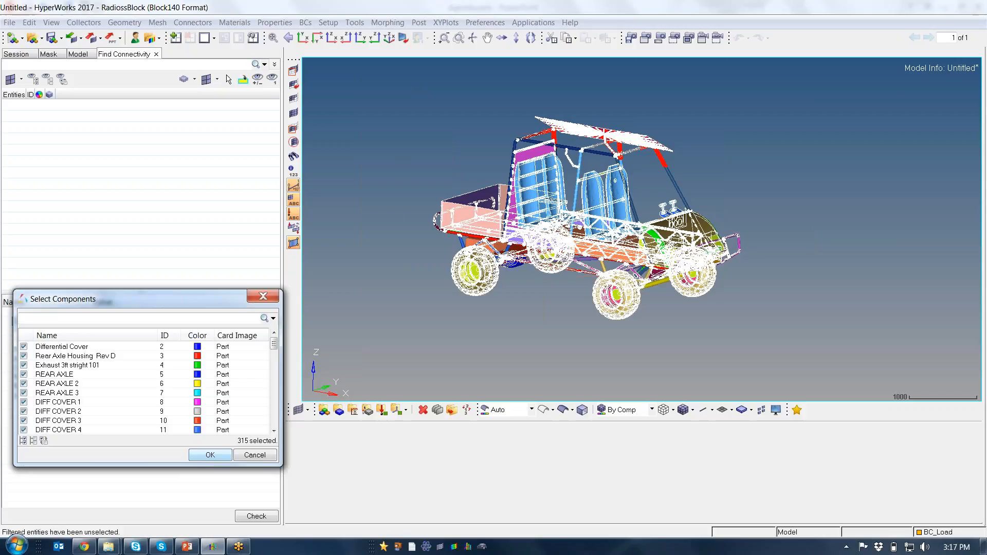
click(210, 455)
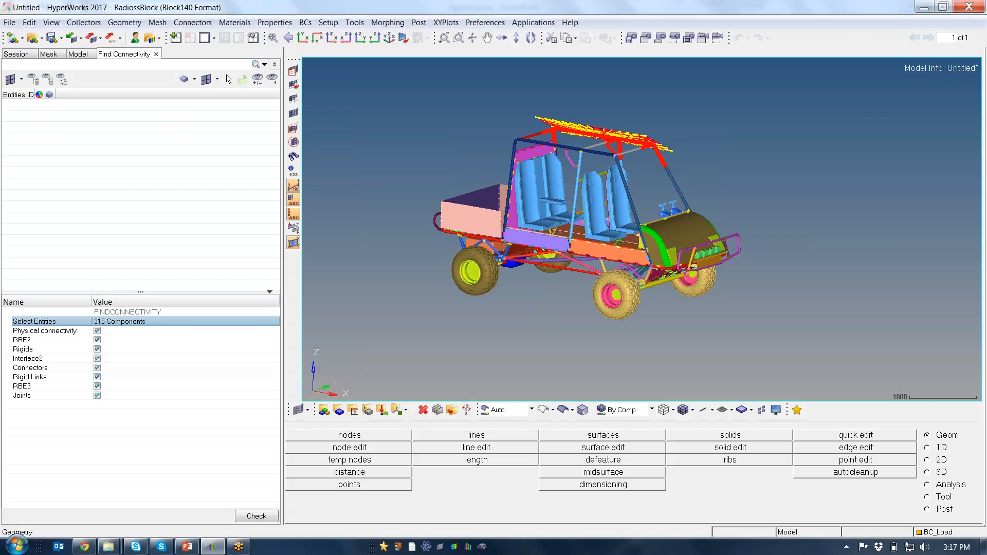
click(256, 516)
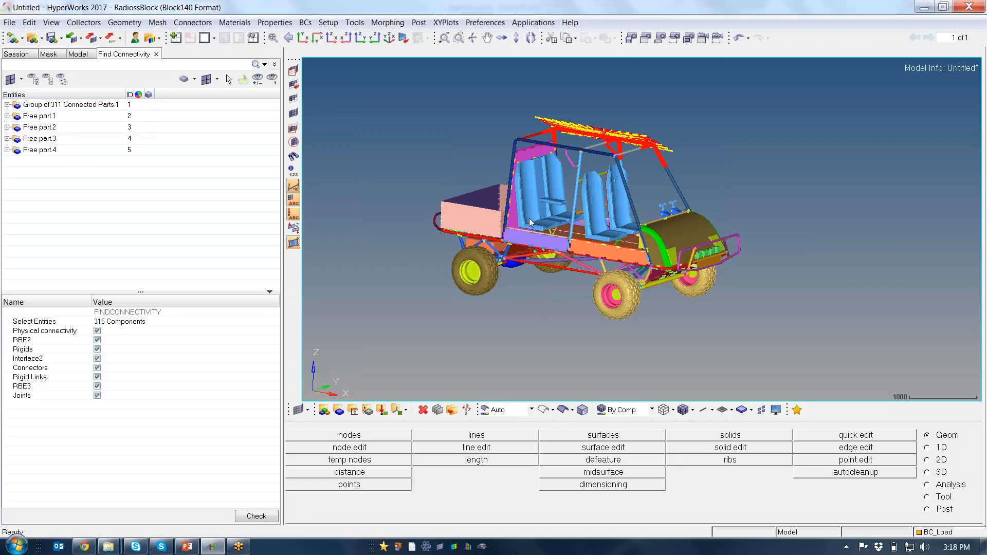
Examine the contents of Free part.1 and Free part.2 by switching the Impactor and Impactor_Plate components off and on
ctrl+drag(658, 193, 636, 211)
ctrl+scroll(636, 141, up, 3)
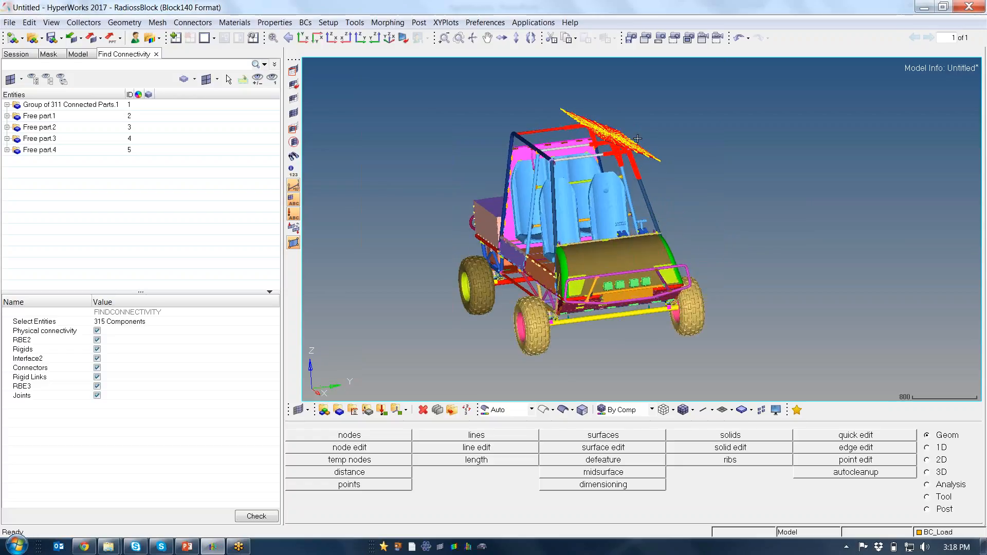
ctrl+drag(637, 140, 658, 161)
scroll(637, 148, up, 2)
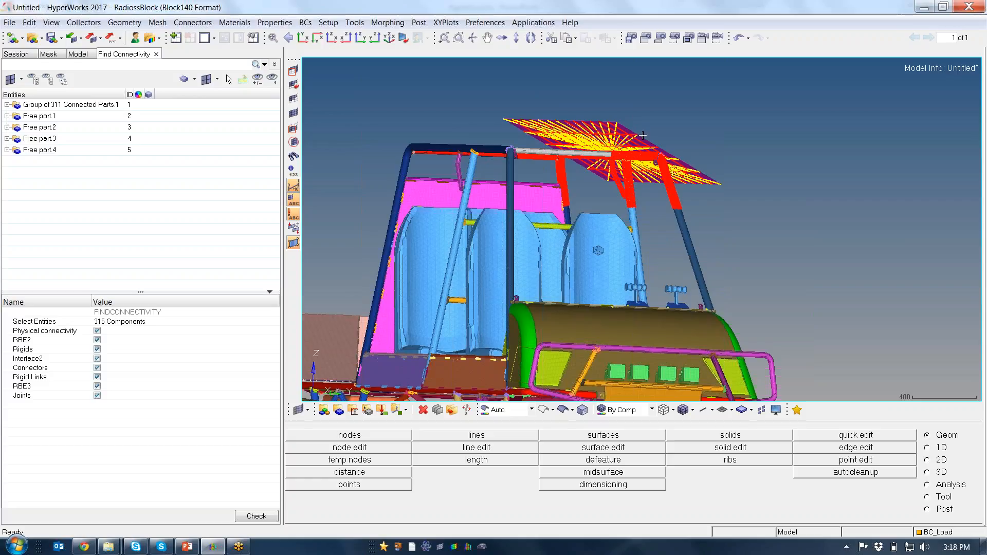
click(7, 117)
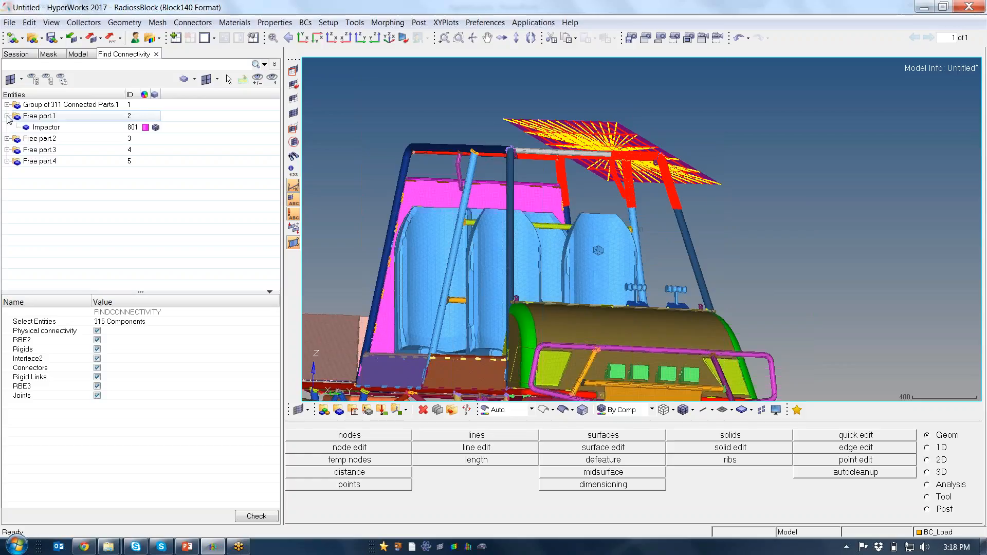
click(27, 128)
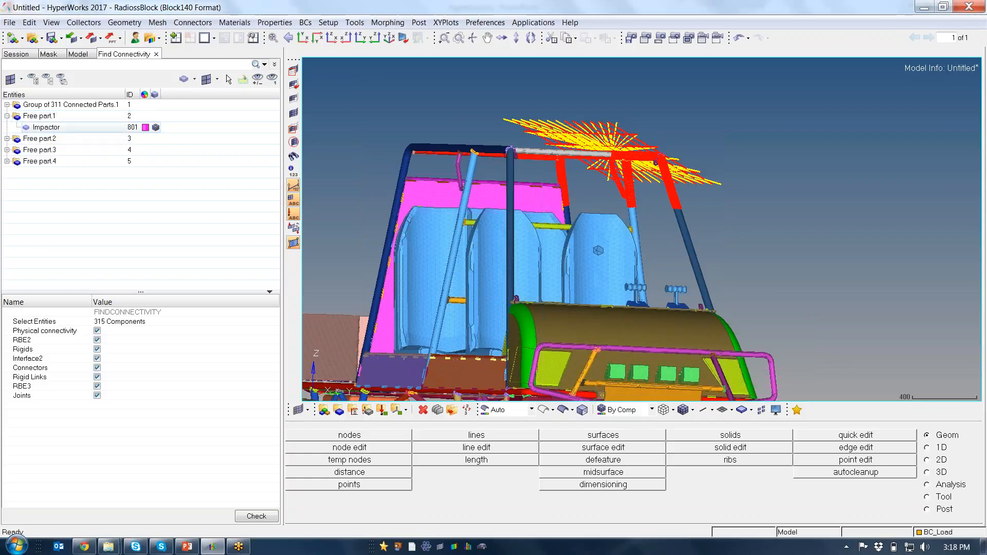
click(27, 127)
click(7, 139)
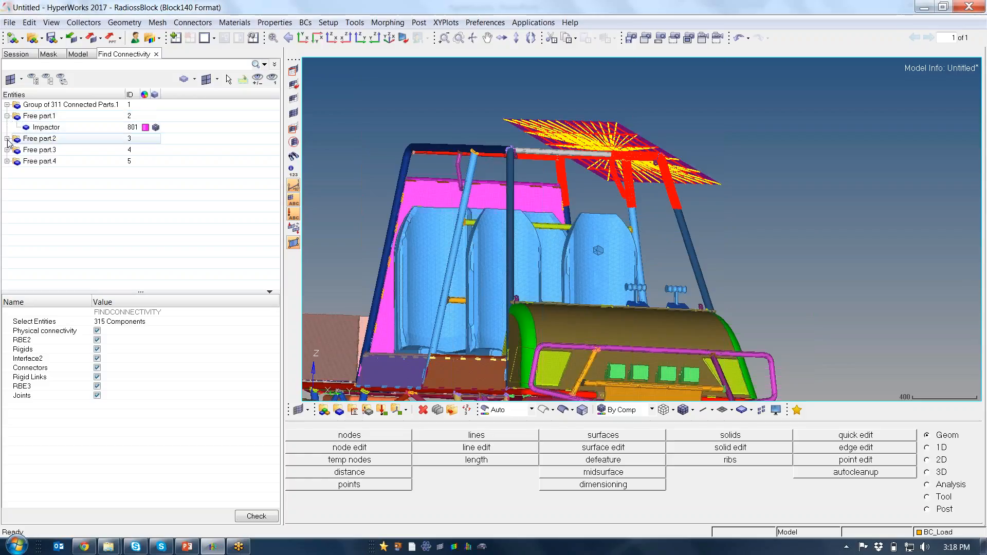
click(27, 150)
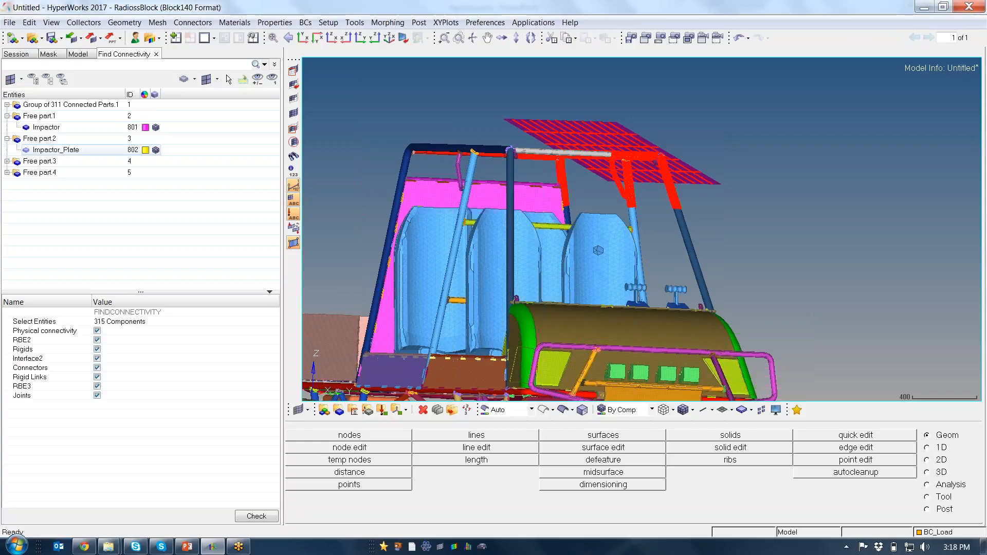
click(27, 150)
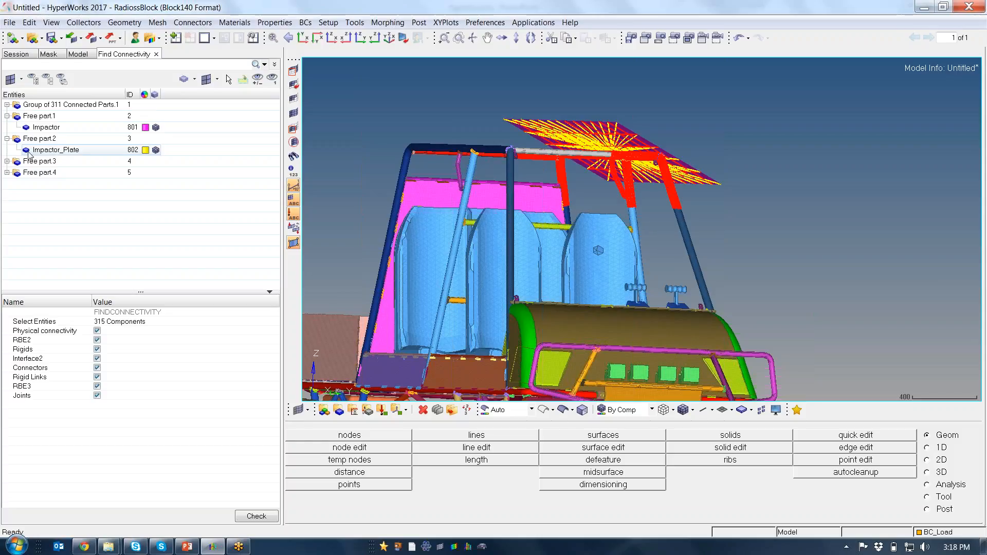
click(7, 116)
click(7, 127)
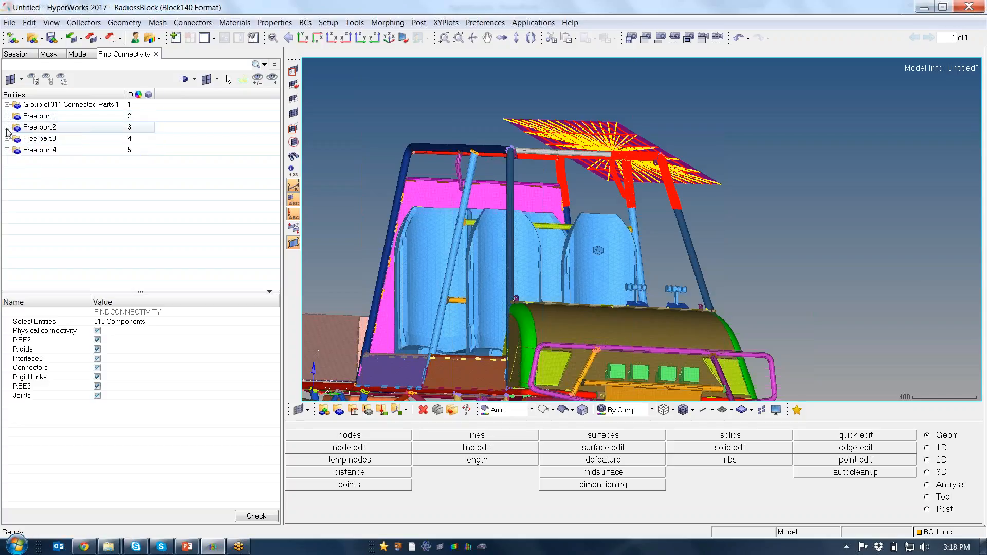
Expand Free part.3 and Free part.4 and isolate the front_wheel_tire and back_wheel_tire components for inspection
scroll(530, 235, down, 3)
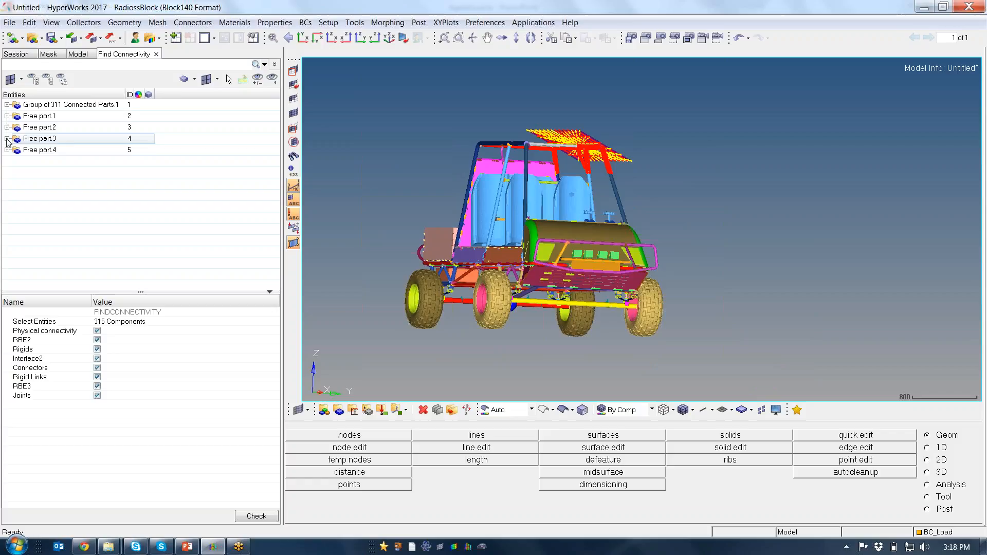
click(7, 139)
click(8, 162)
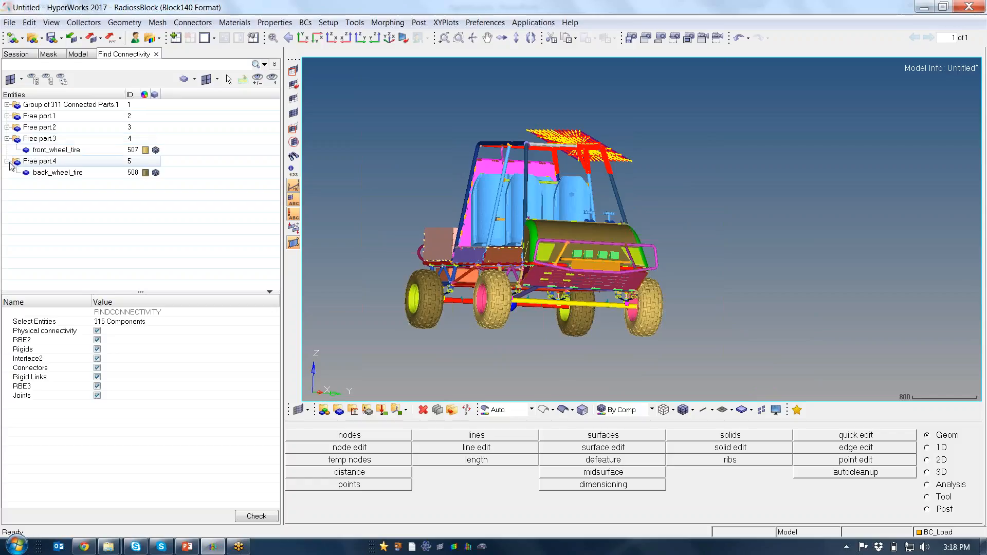
ctrl+drag(455, 205, 512, 224)
click(74, 151)
ctrl+click(57, 172)
right_click(63, 174)
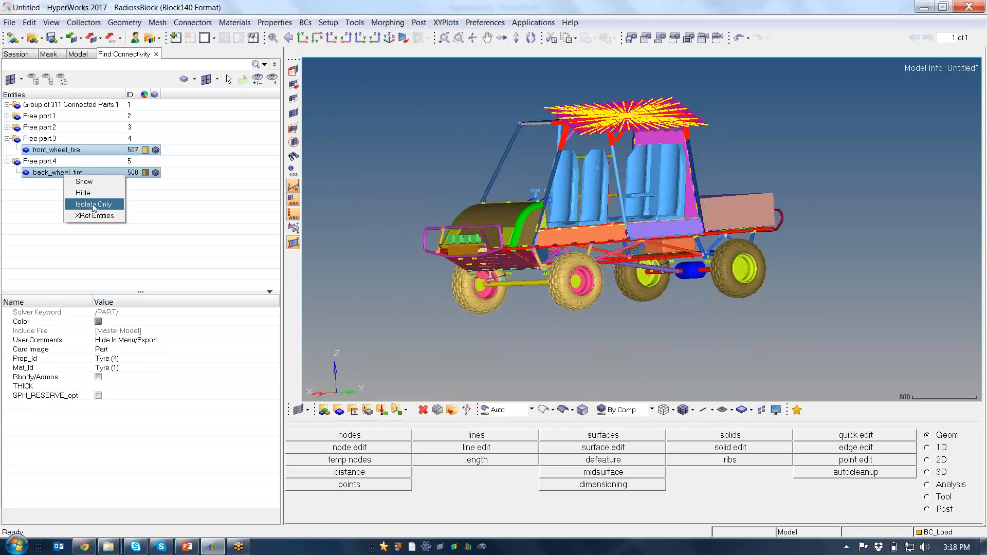
click(93, 204)
ctrl+drag(606, 324, 563, 254)
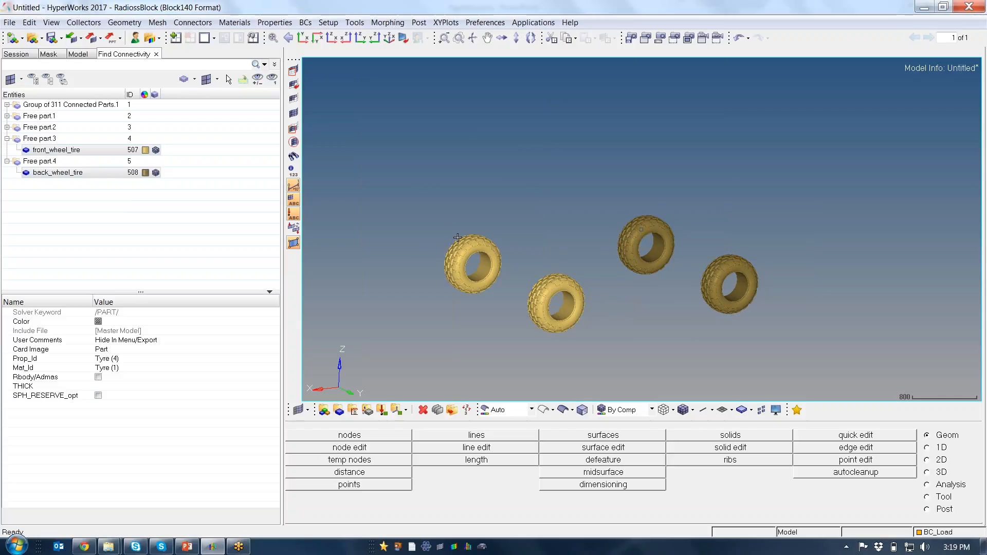
Collapse the expanded free part groups and display all components of the vehicle again
click(7, 138)
click(7, 149)
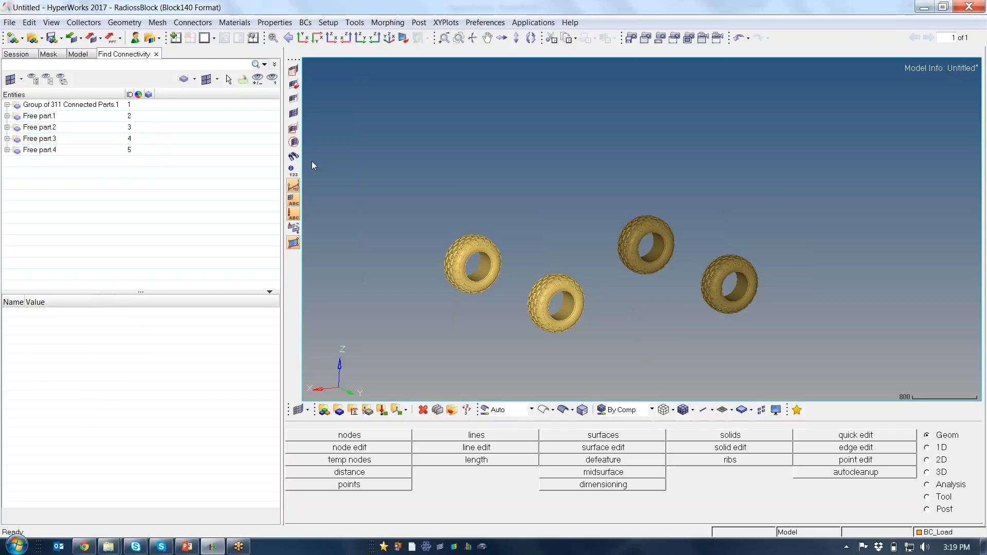
key(d)
click(884, 435)
click(938, 506)
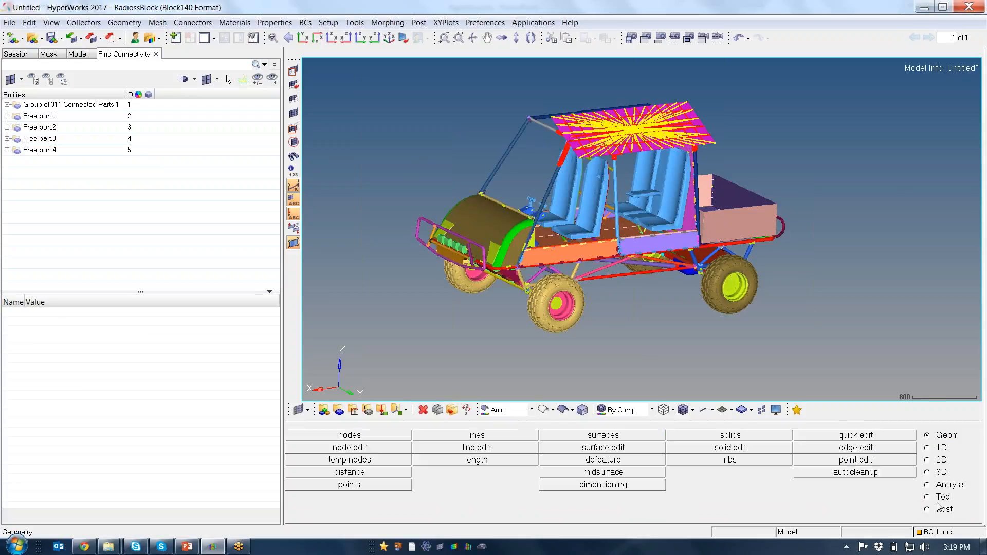
ctrl+right_drag(609, 208, 592, 189)
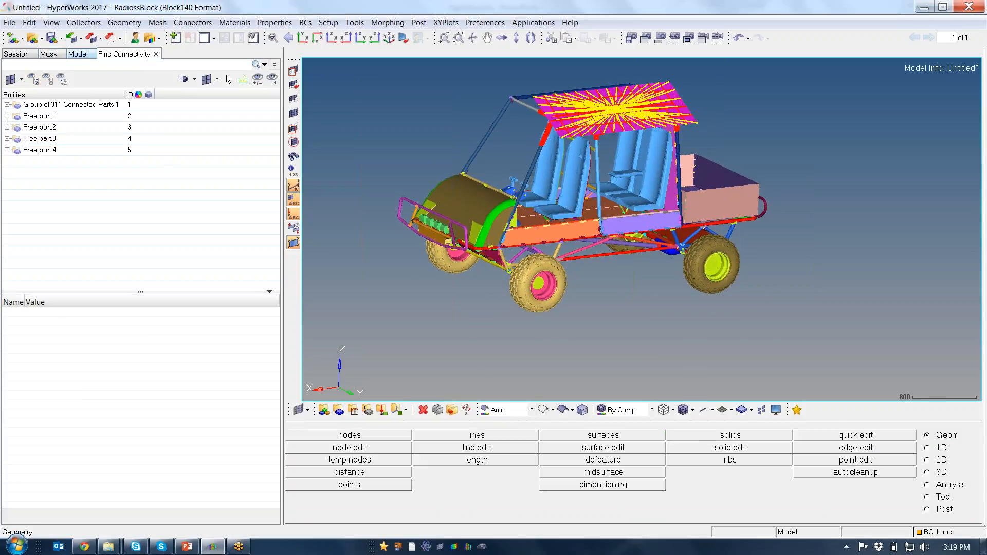
Isolate the front and back wheel tires together with their rims, working from the model's full entity list
click(77, 53)
ctrl+drag(624, 298, 558, 269)
ctrl+scroll(558, 268, up, 4)
ctrl+right_drag(557, 268, 587, 274)
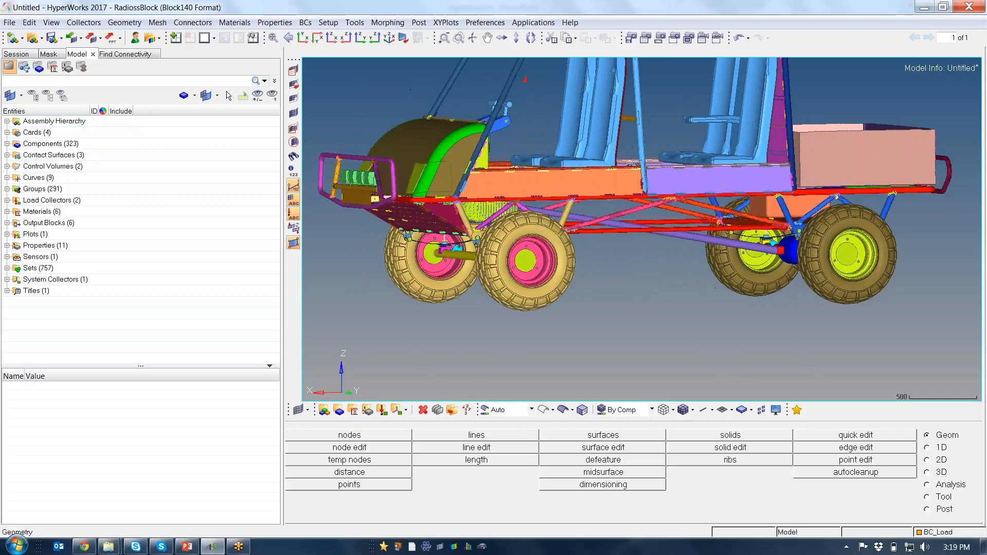
click(227, 97)
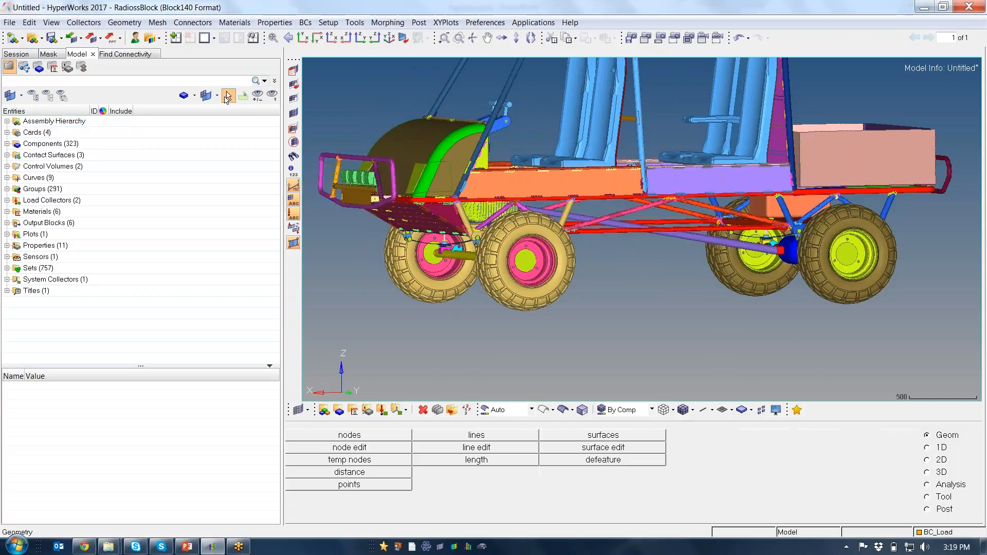
click(443, 281)
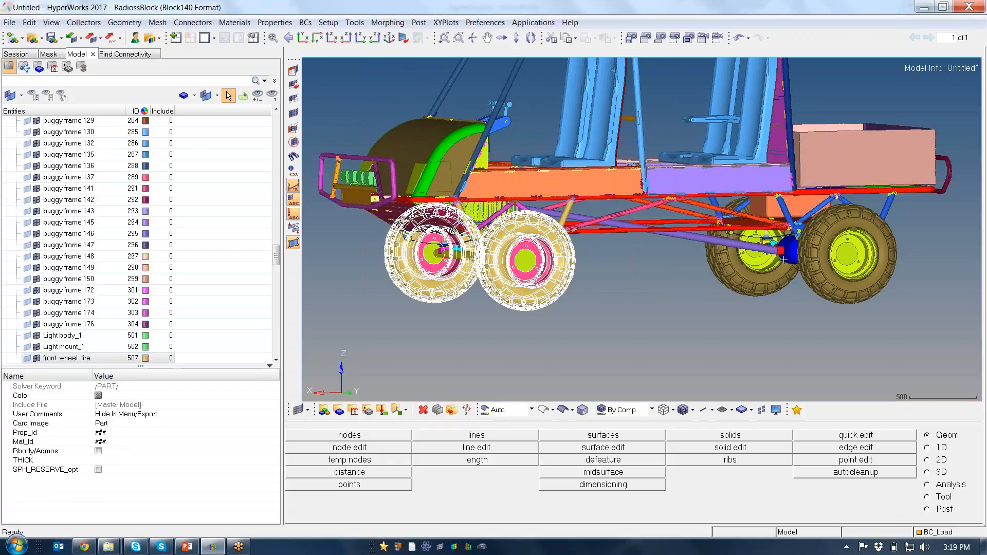
click(830, 287)
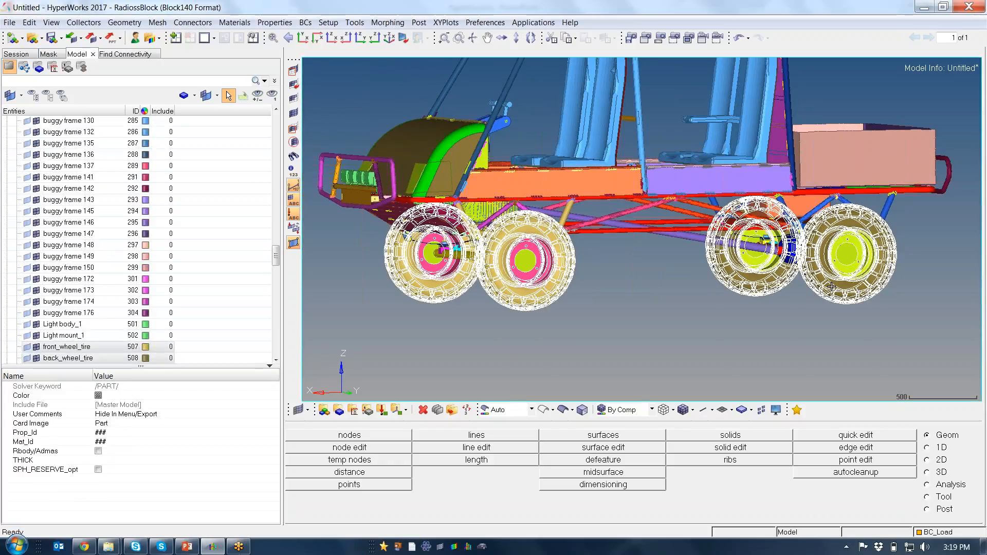
click(272, 95)
ctrl+drag(553, 247, 539, 276)
ctrl+scroll(580, 262, down, 2)
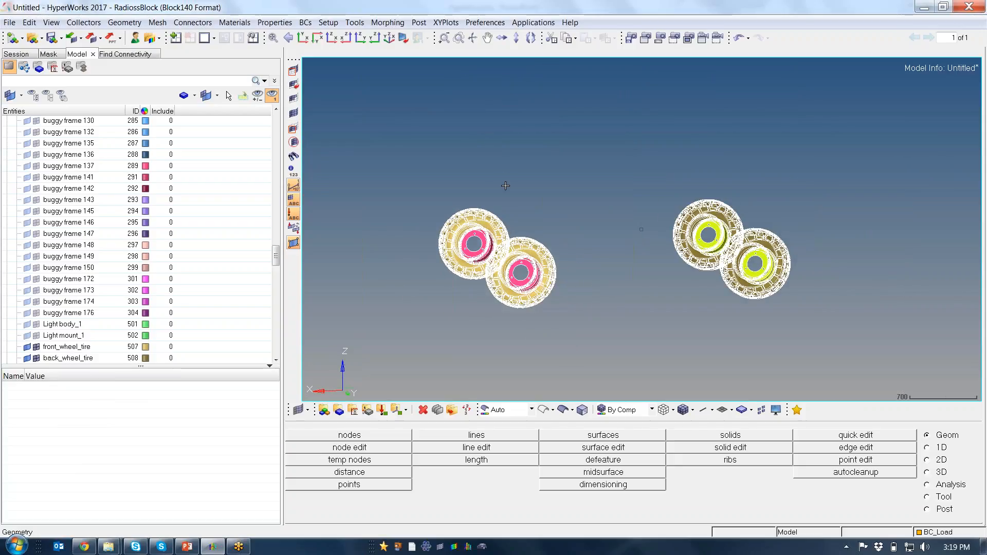
Create a new contact for the isolated wheels and name it Rim_Wheel
click(331, 38)
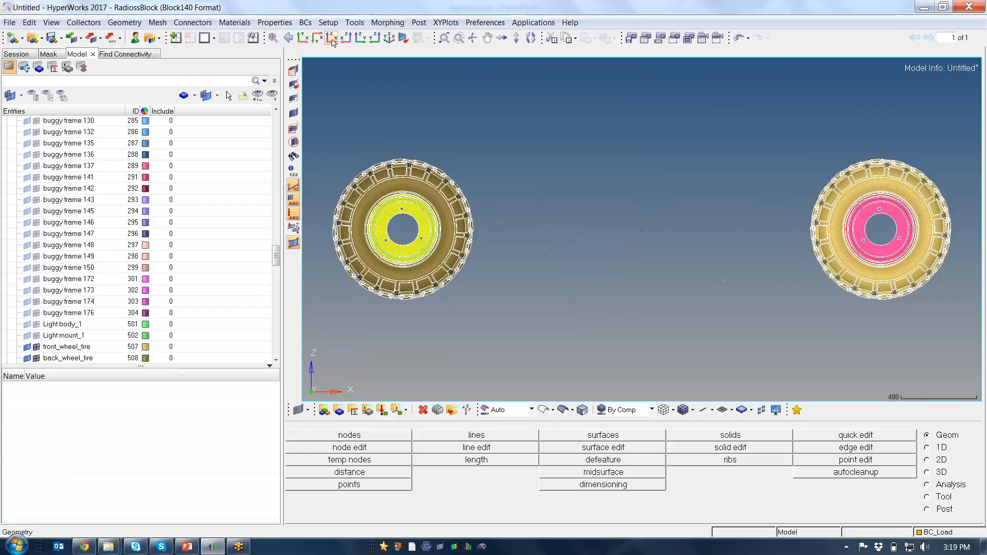
scroll(470, 245, down, 2)
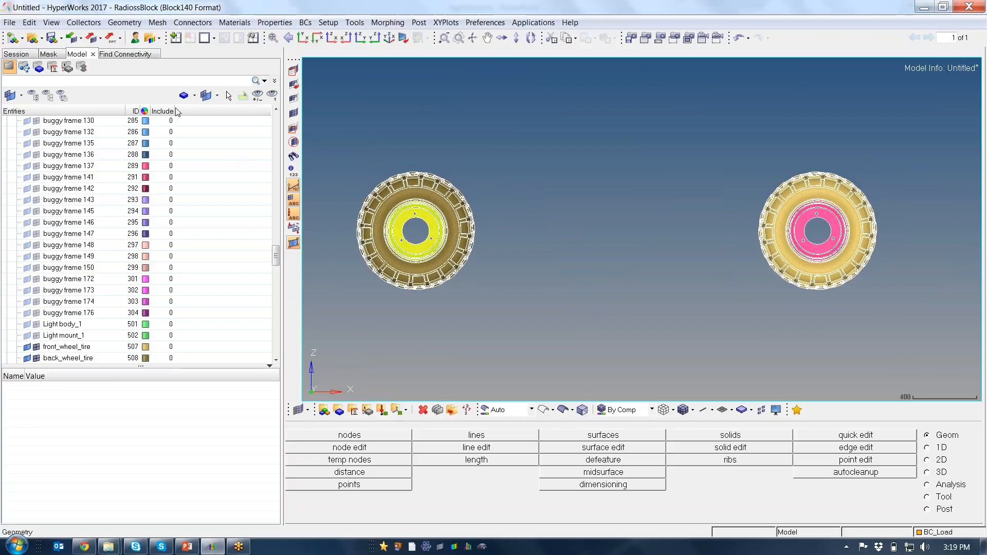
right_click(204, 158)
mouse_move(234, 170)
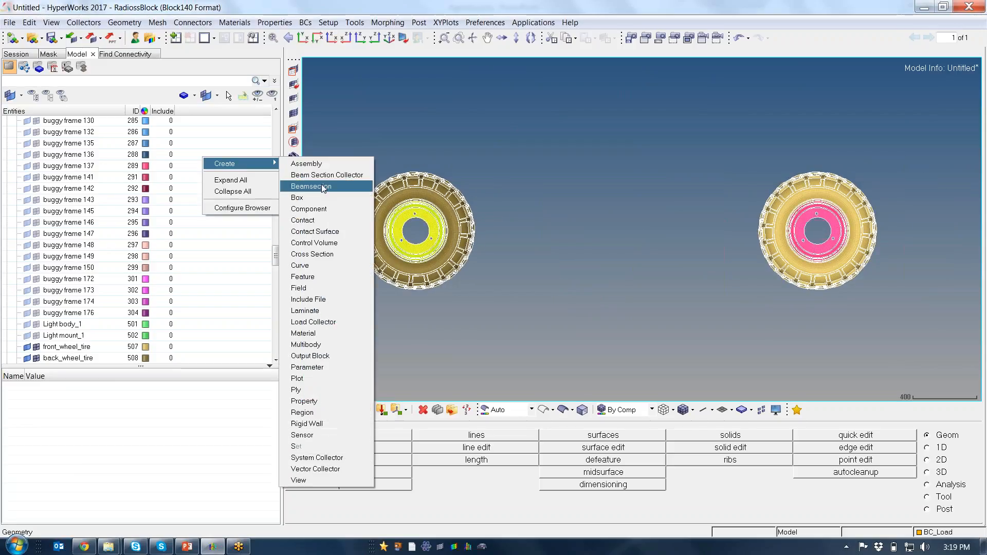
click(324, 226)
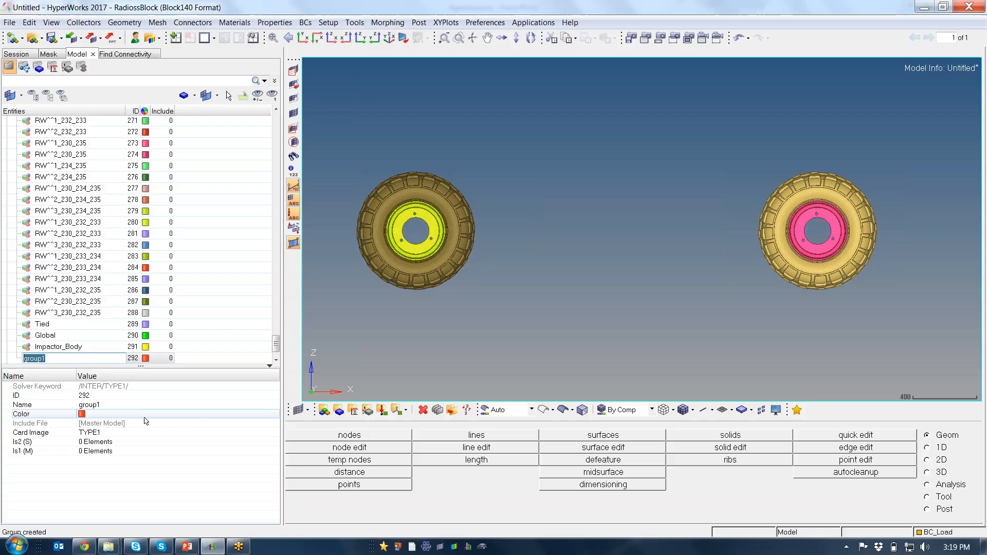
click(119, 405)
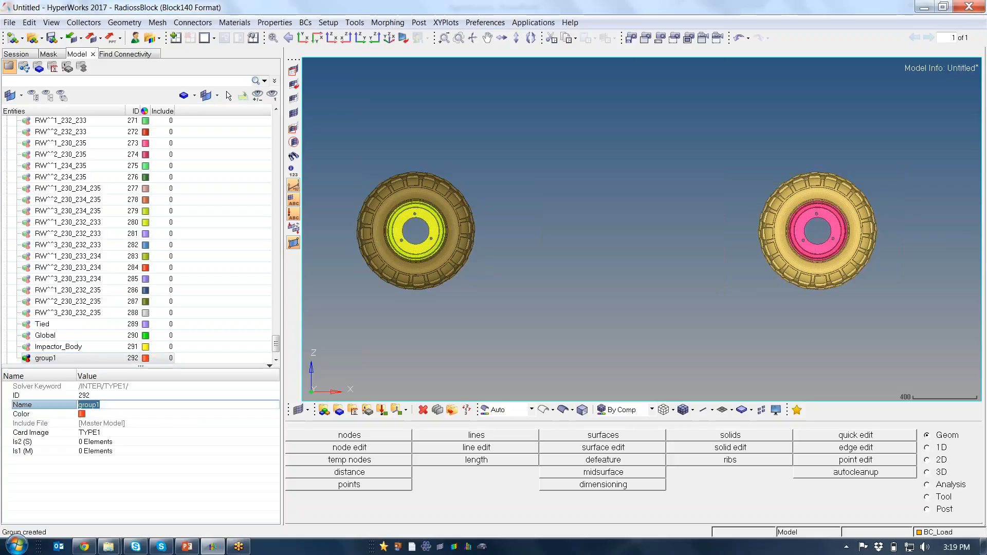
text(T)
text(im_Wheel)
Change the Rim_Wheel contact's card image to TYPE2 and accept the data modification
click(119, 432)
click(112, 453)
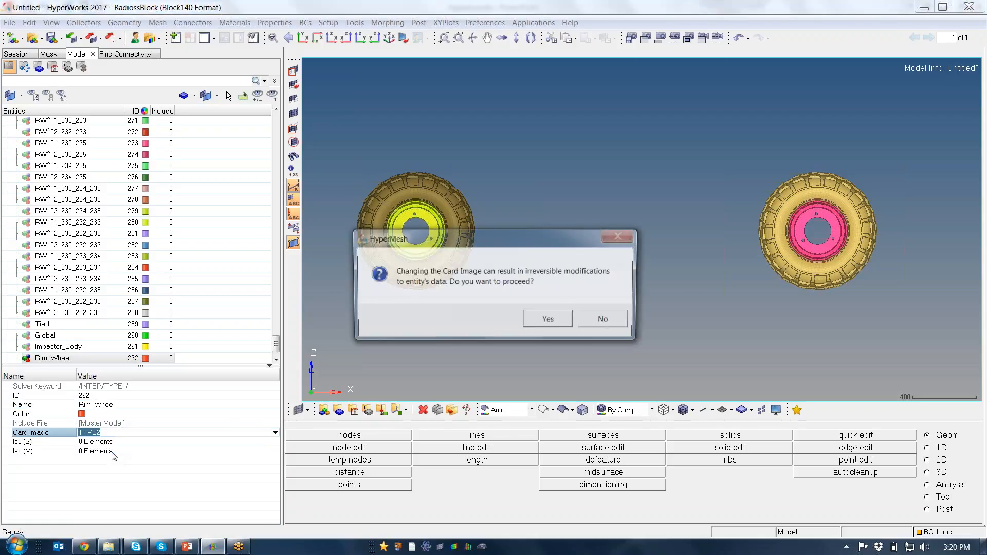
click(548, 318)
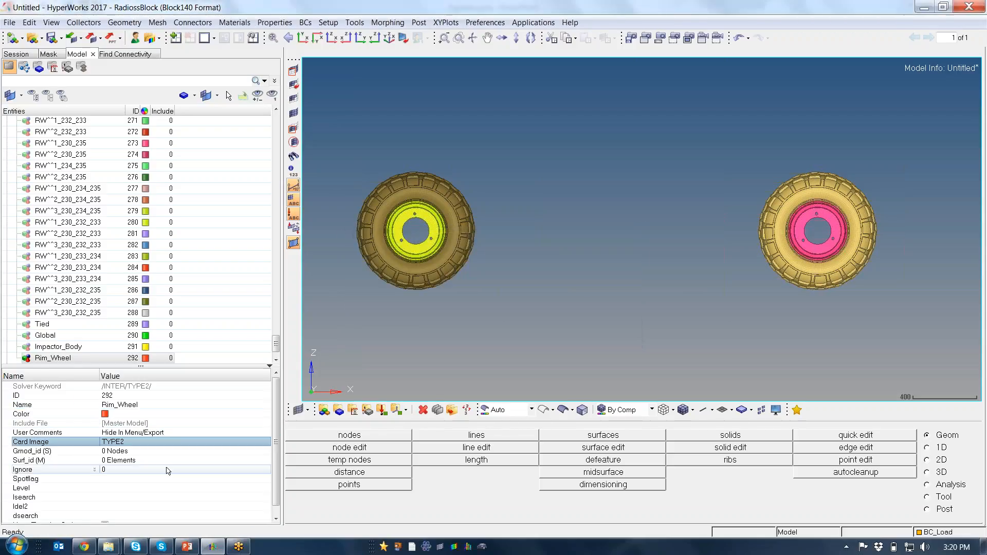
Assign the front and back wheel tire components as the Rim_Wheel contact's main surface, Surf_id (M)
click(96, 460)
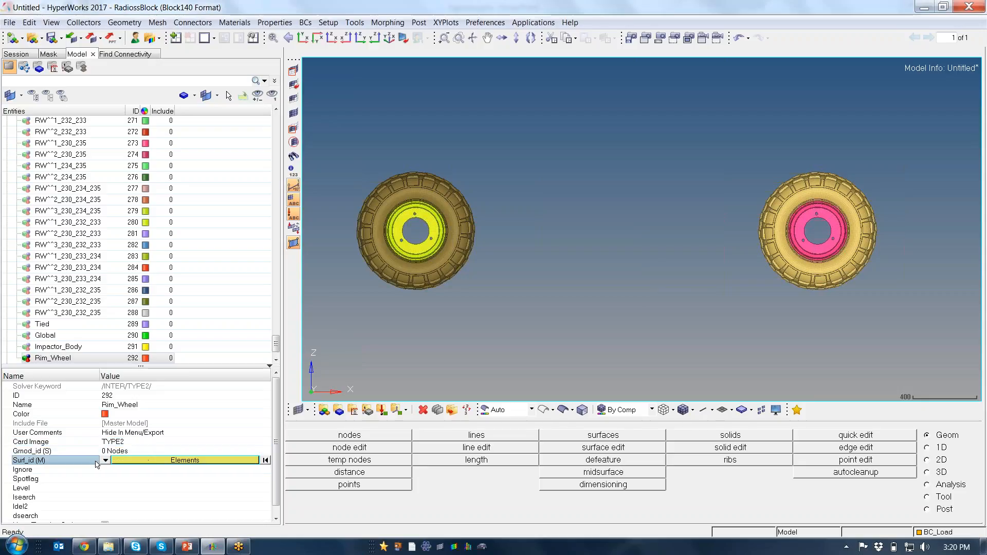
click(106, 460)
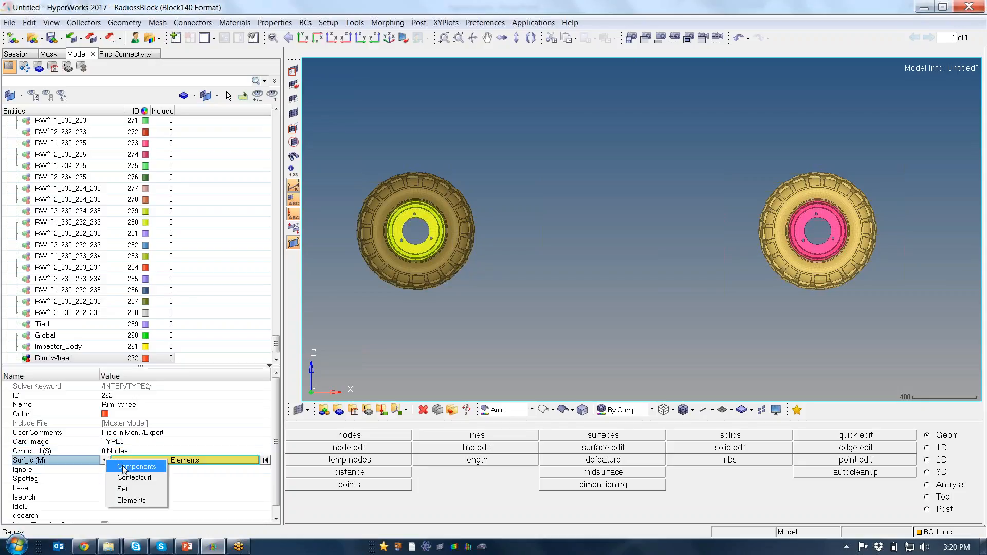
click(124, 466)
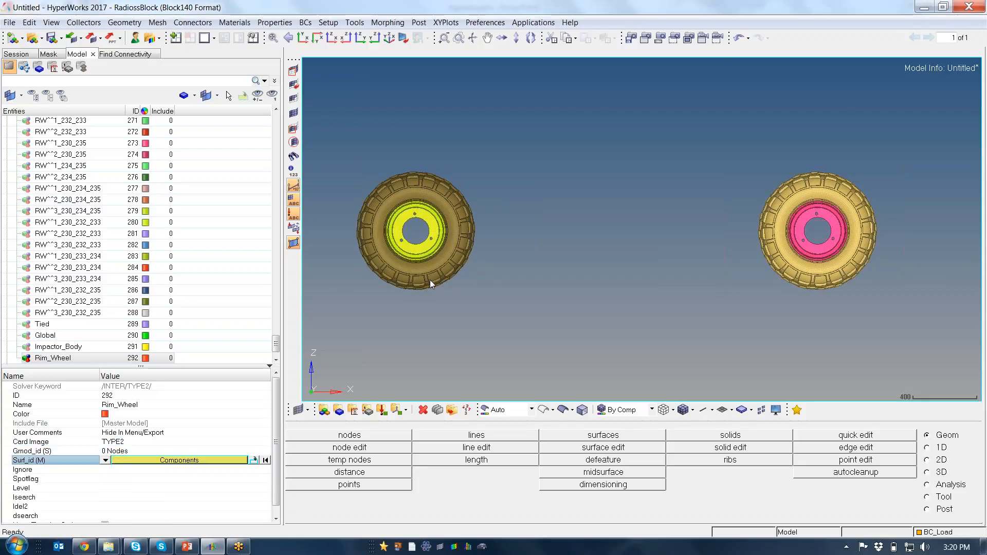
click(216, 460)
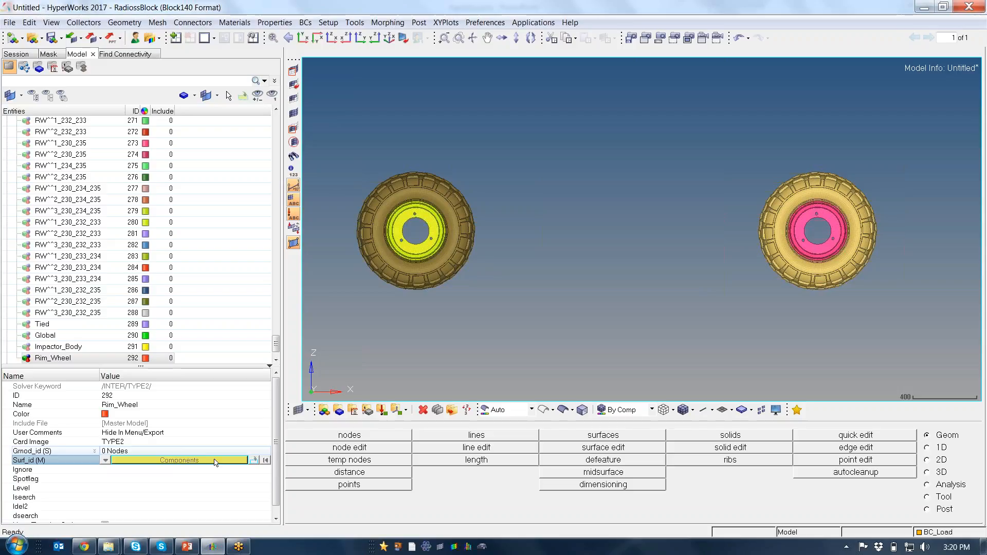
click(819, 278)
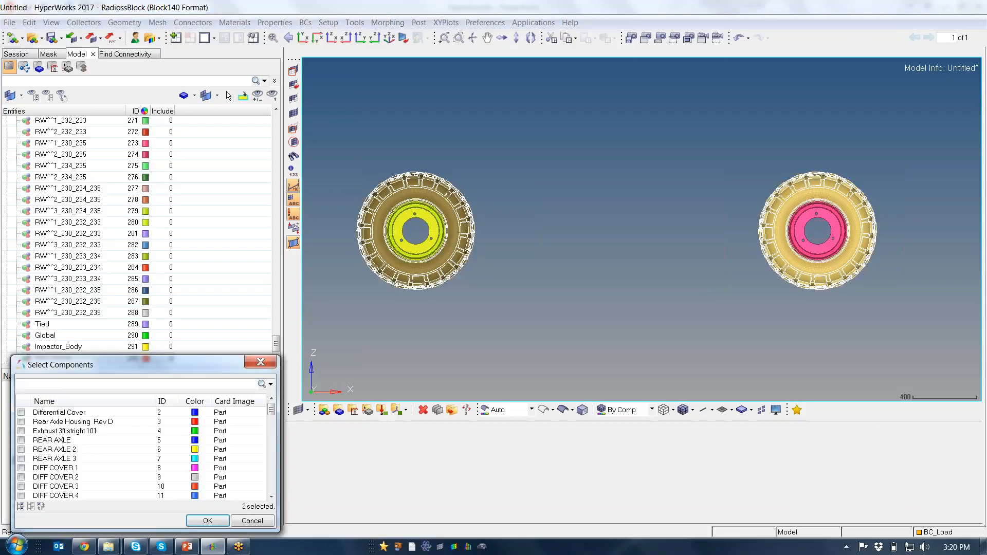
click(208, 520)
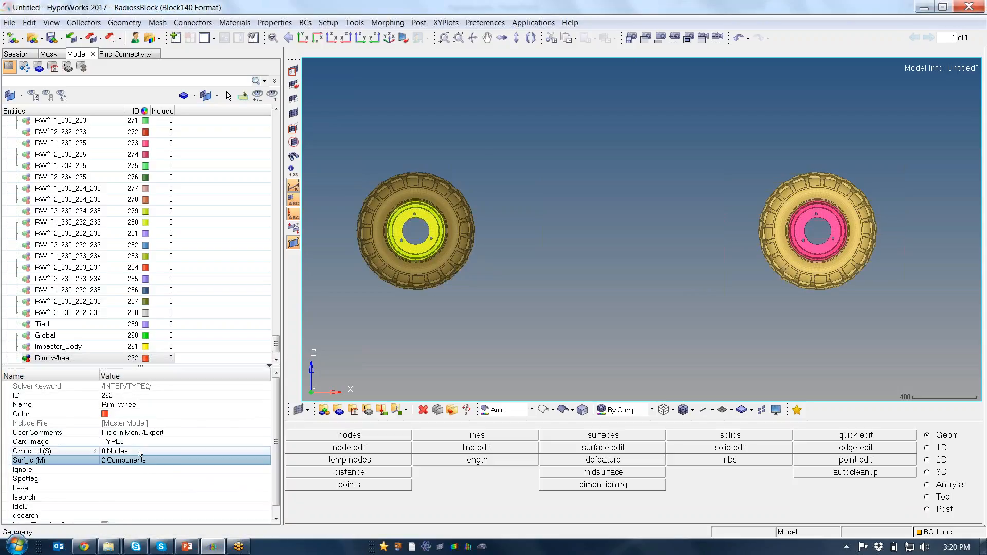
Select all nodes of the front and back rim components for the contact's secondary side, Gmod_id (S)
click(134, 452)
click(136, 452)
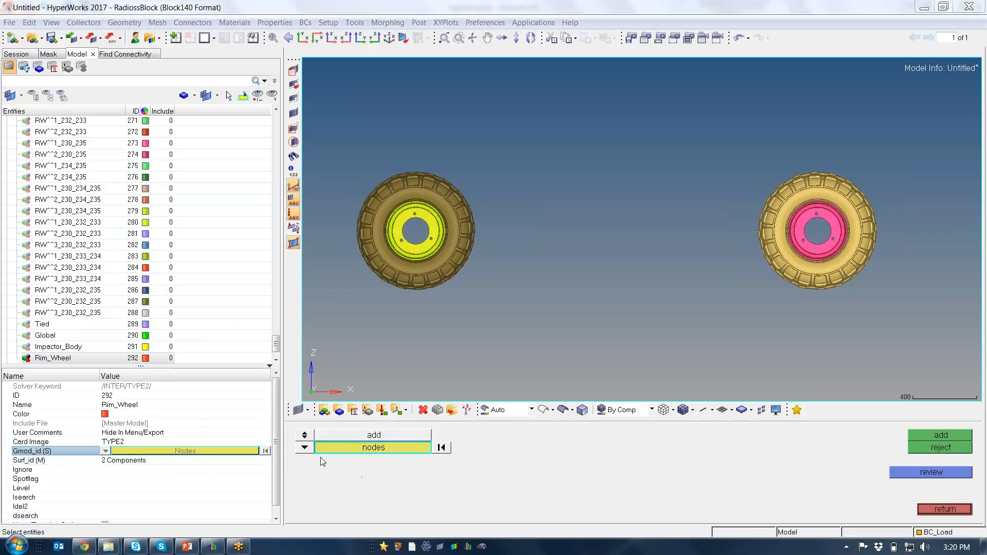
click(328, 448)
click(360, 496)
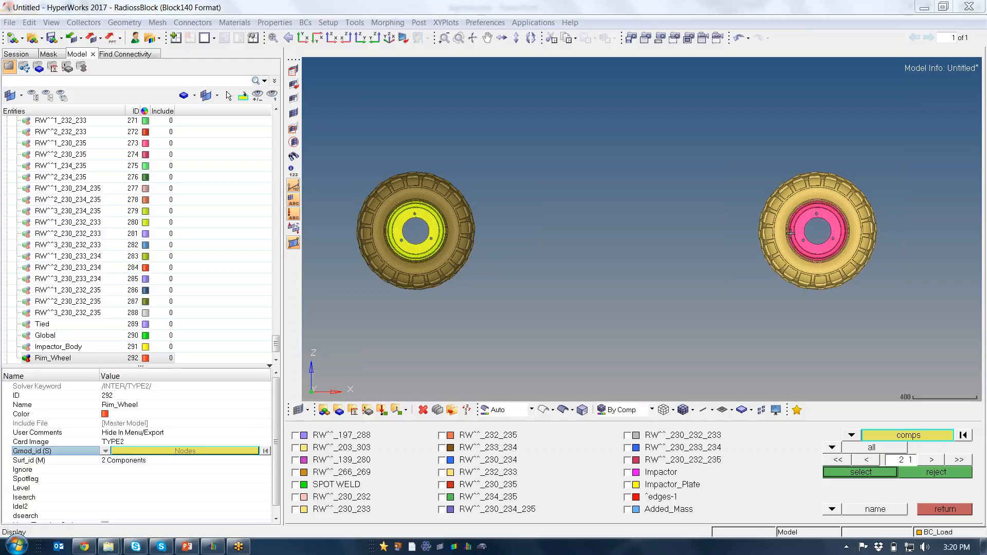
click(867, 473)
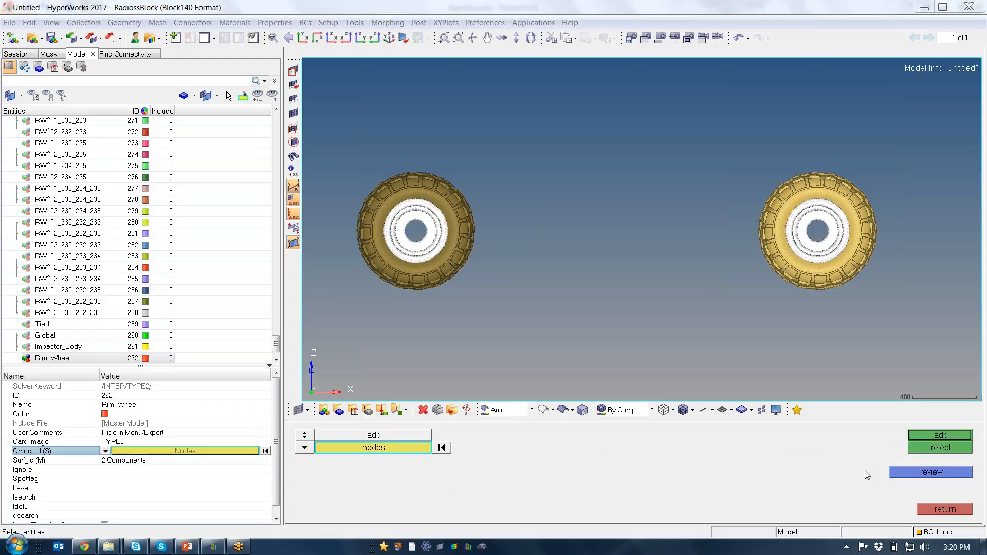
Deselect the nodes on the inner disc of the back rim using a circular selection, keeping only the outer ring
scroll(511, 253, up, 5)
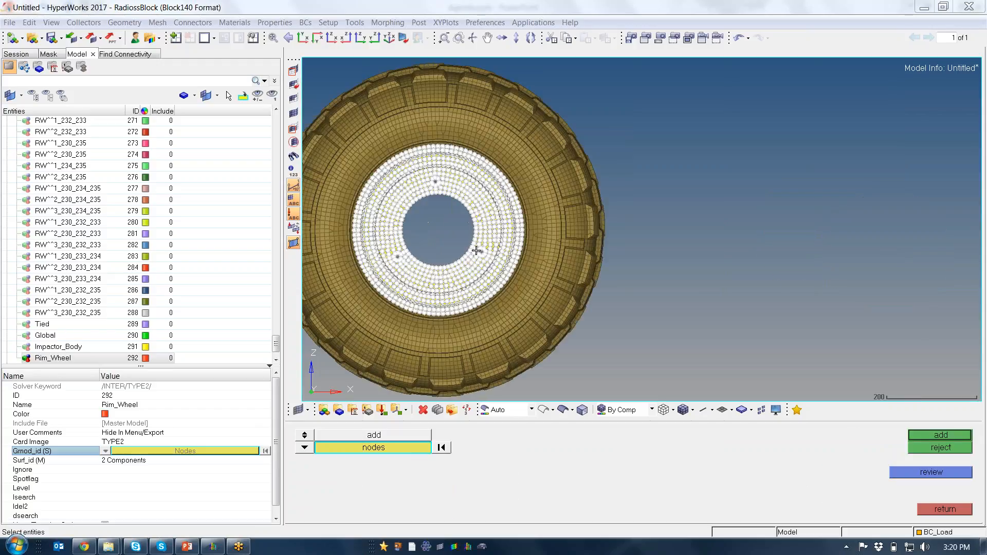
shift+right_click(723, 248)
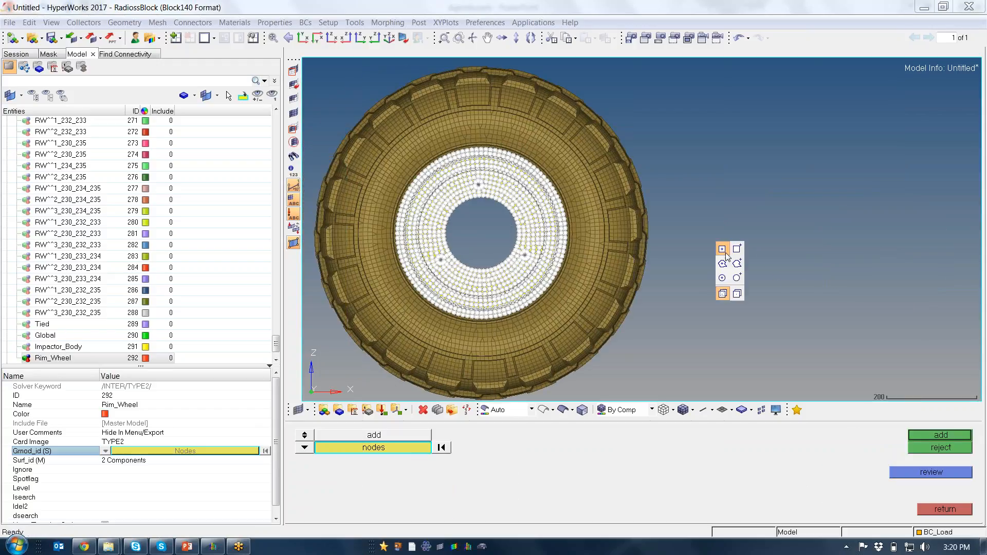
click(722, 278)
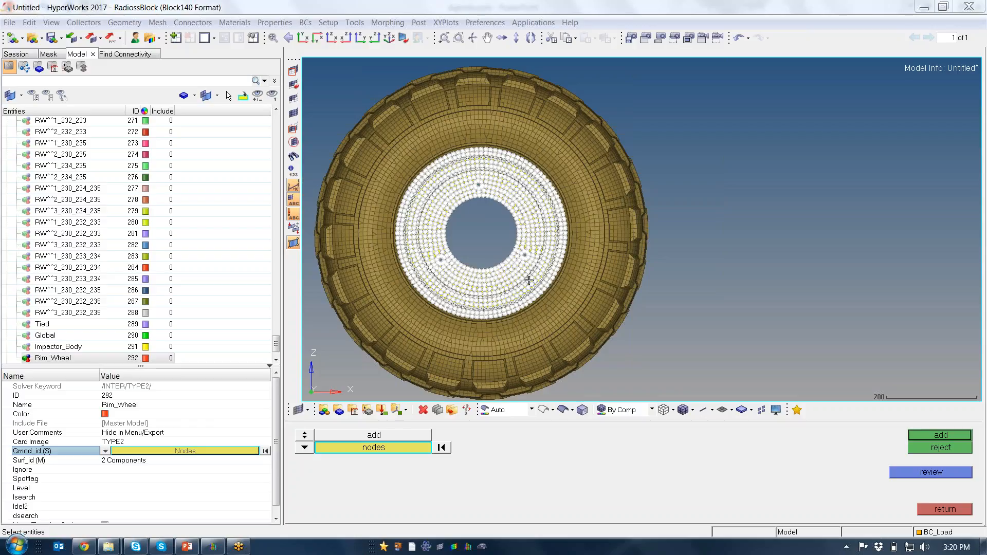
shift+right_drag(531, 282, 433, 184)
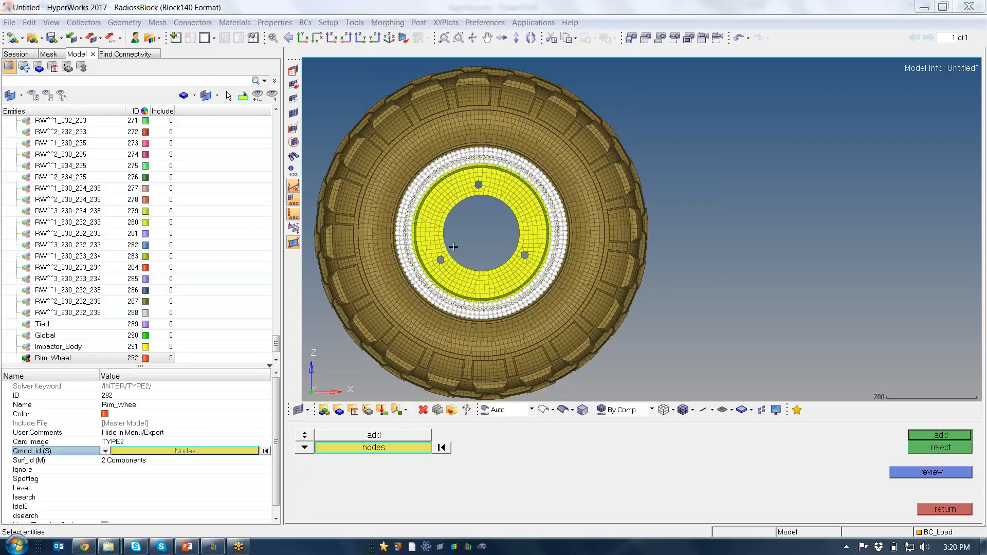
Deselect the inner disc nodes of the front rim and add the remaining rim nodes to the contact's secondary side
ctrl+scroll(453, 247, down, 7)
ctrl+right_drag(453, 247, 327, 233)
ctrl+right_drag(692, 225, 624, 234)
ctrl+scroll(625, 234, up, 8)
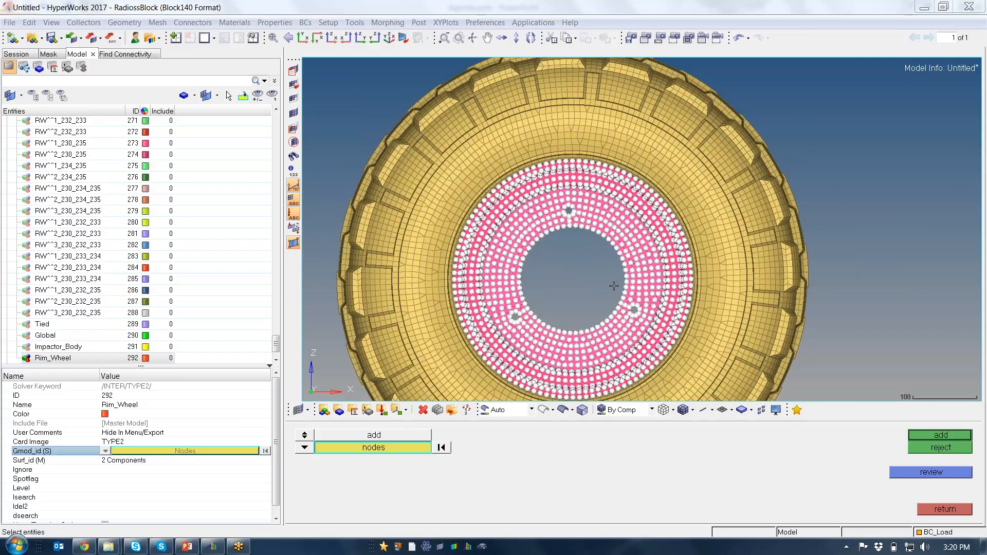
ctrl+right_drag(620, 311, 609, 283)
shift+right_drag(588, 251, 498, 180)
scroll(539, 240, down, 5)
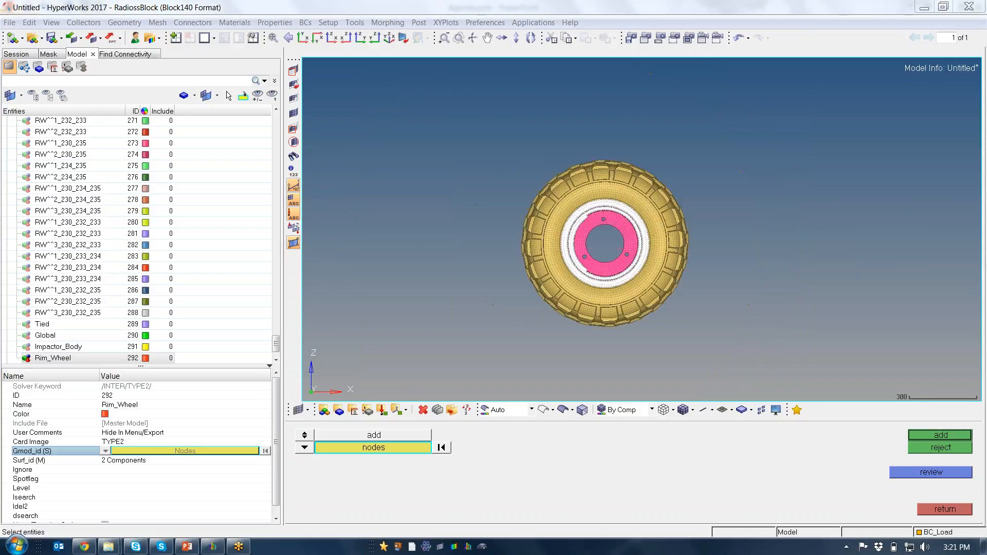
ctrl+right_drag(521, 268, 595, 273)
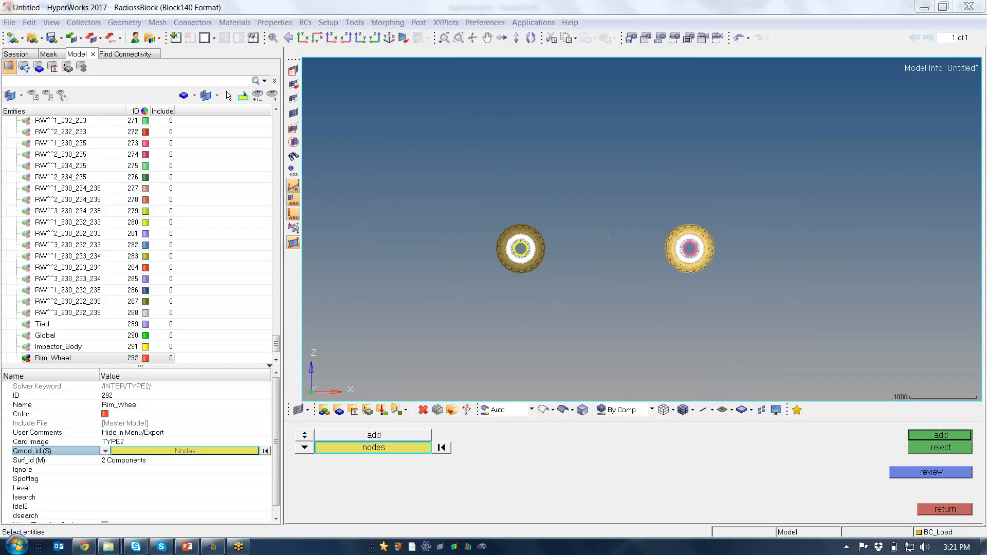
click(933, 435)
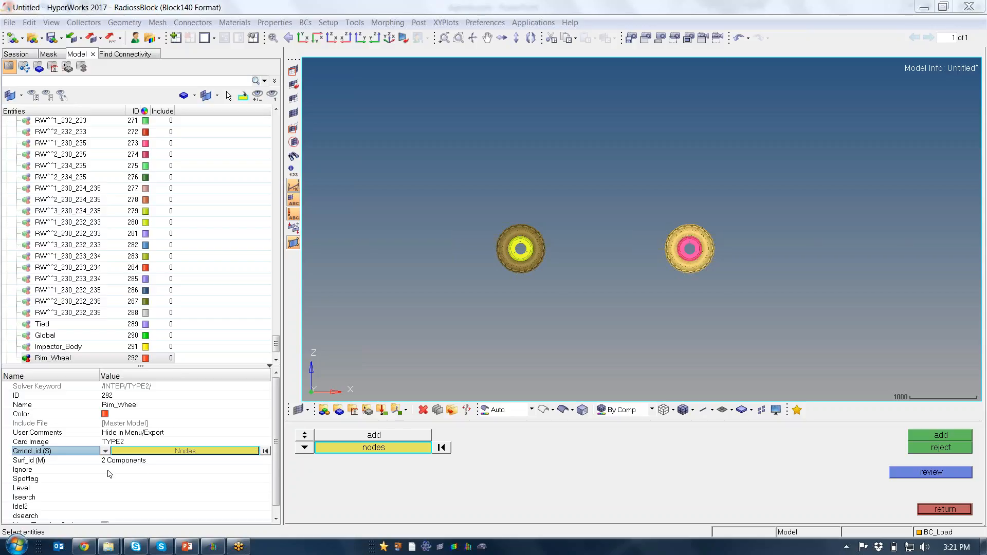
click(936, 506)
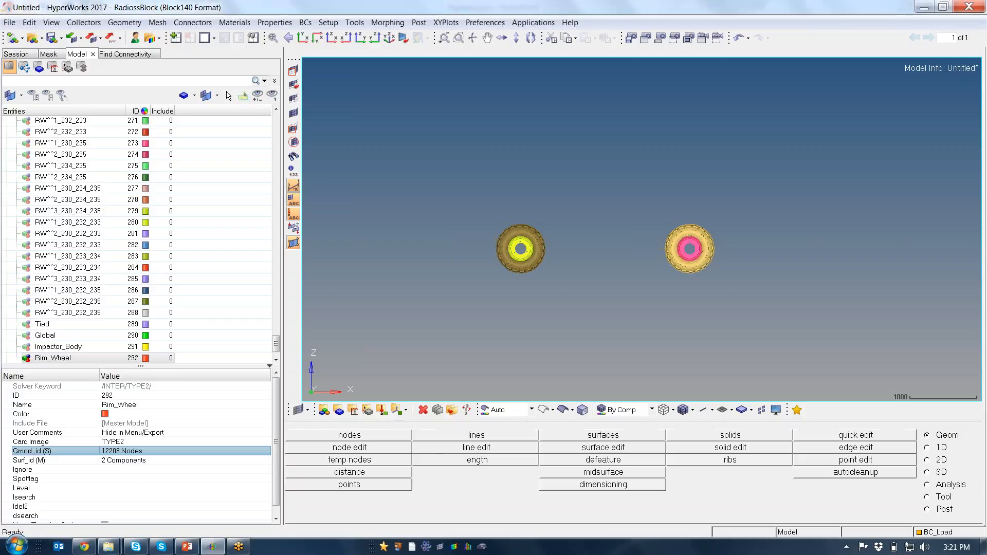
Set the Ignore option of the Rim_Wheel contact to 1
click(128, 469)
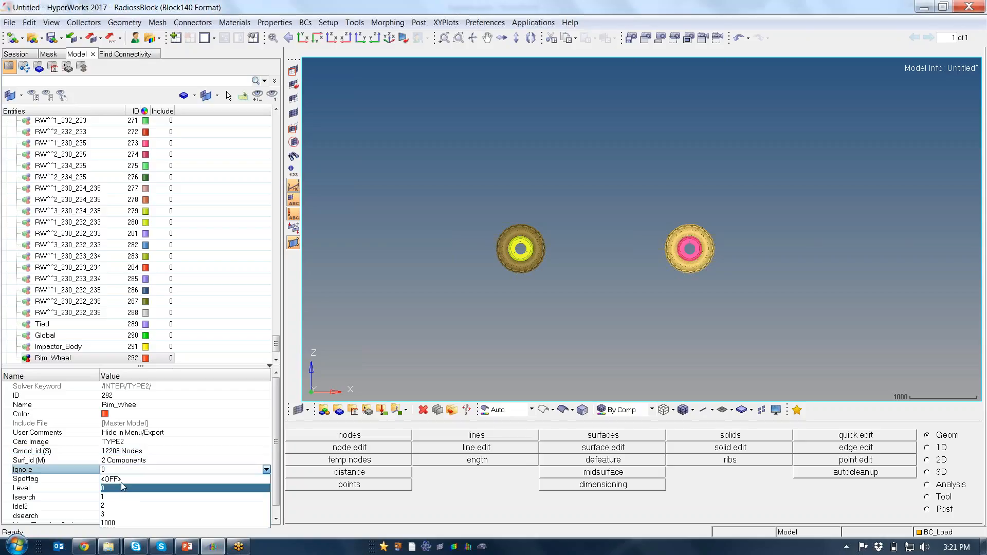
click(119, 497)
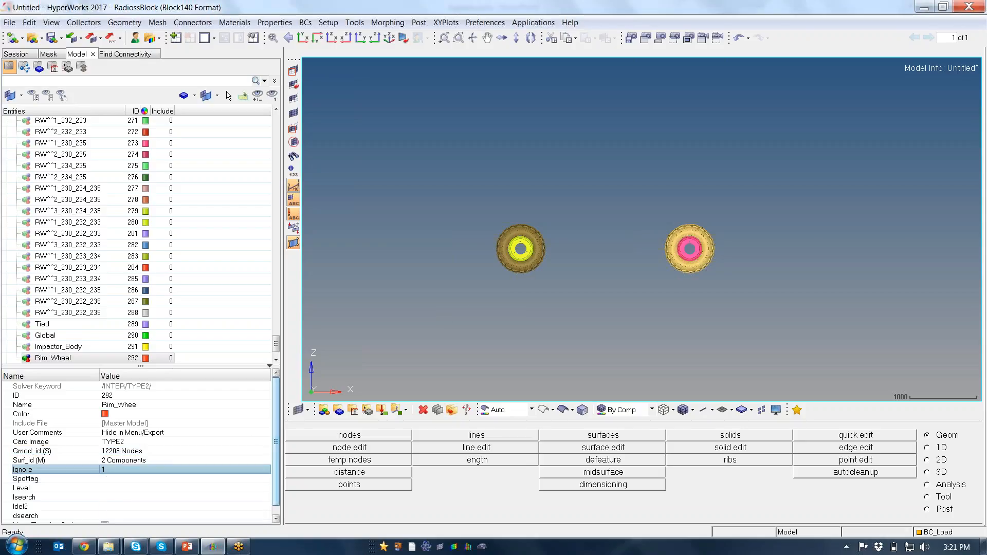
mouse_move(277, 428)
mouse_down()
mouse_move(277, 440)
mouse_move(276, 427)
mouse_up()
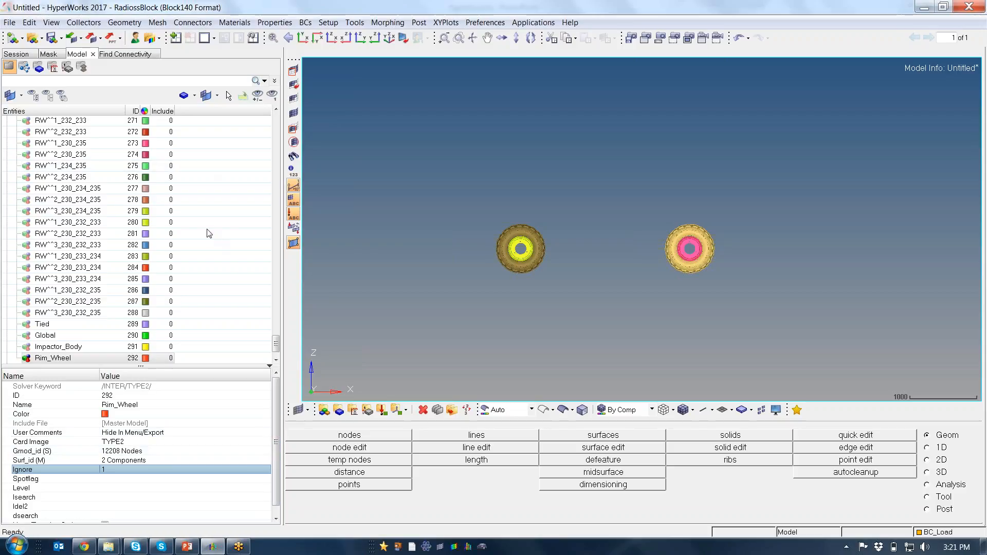
click(135, 55)
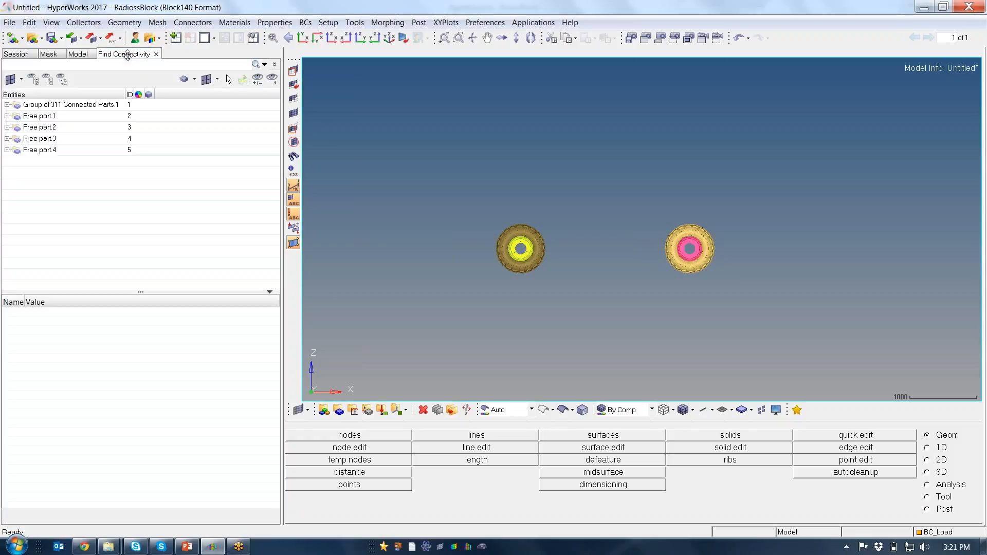
click(169, 179)
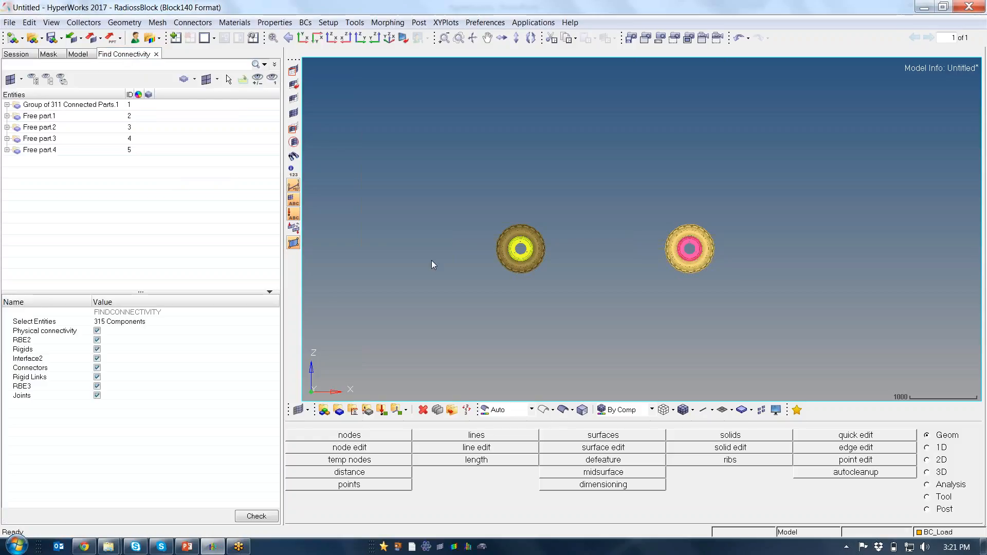
ctrl+right_drag(517, 211, 490, 185)
ctrl+scroll(490, 185, down, 2)
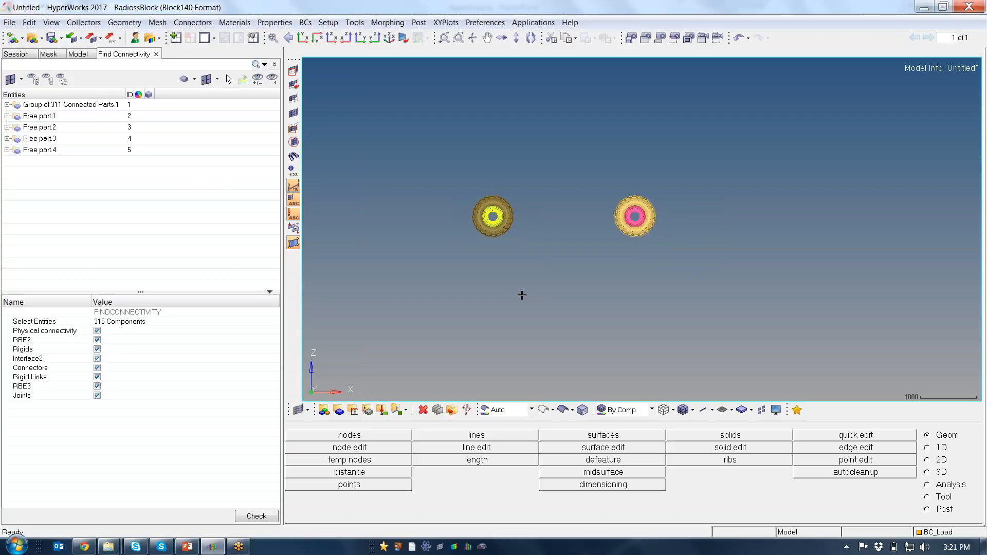
Isolate only the whole Assembly Hierarchy in the model's entity list to display the complete vehicle
click(77, 54)
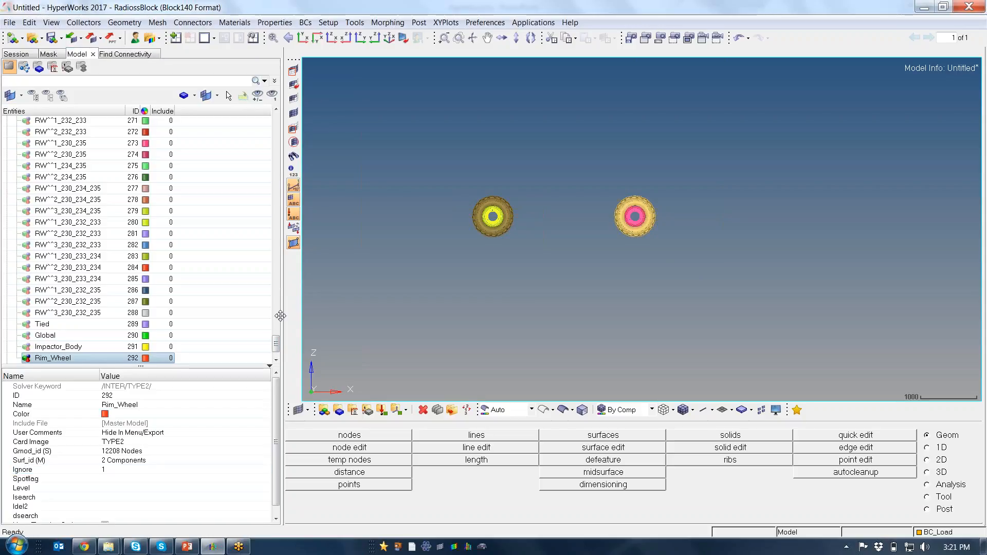
drag(276, 343, 276, 122)
click(43, 121)
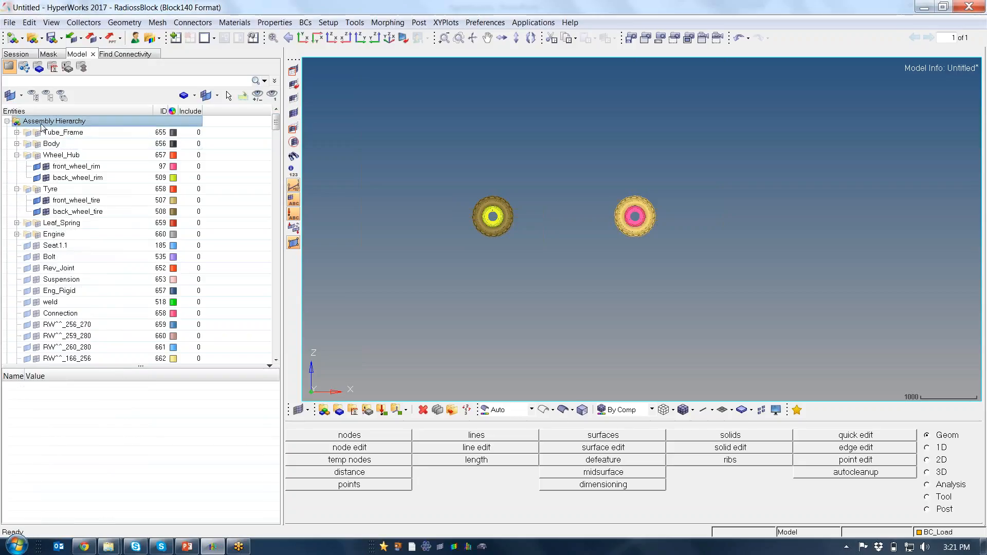
right_click(41, 123)
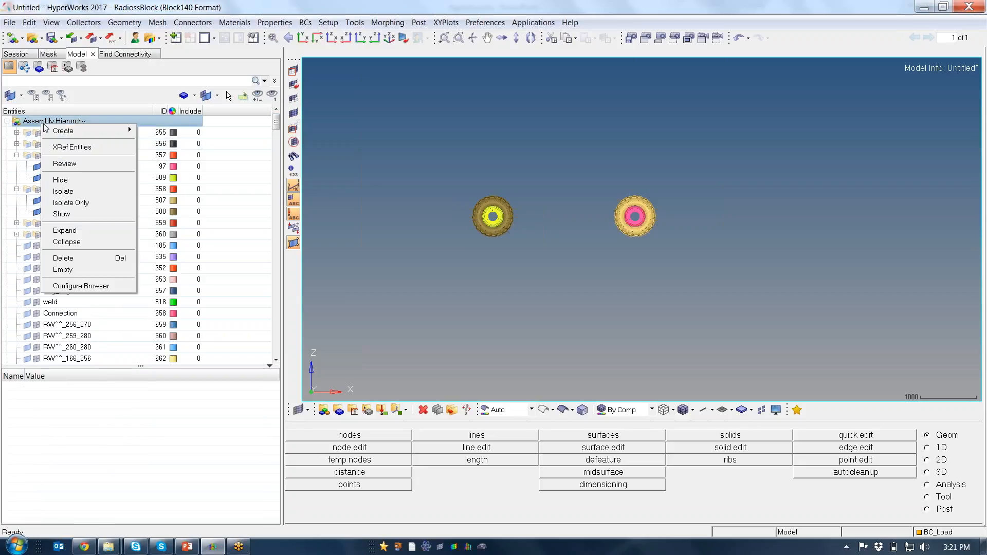
click(95, 202)
ctrl+drag(532, 166, 529, 203)
ctrl+scroll(565, 183, down, 1)
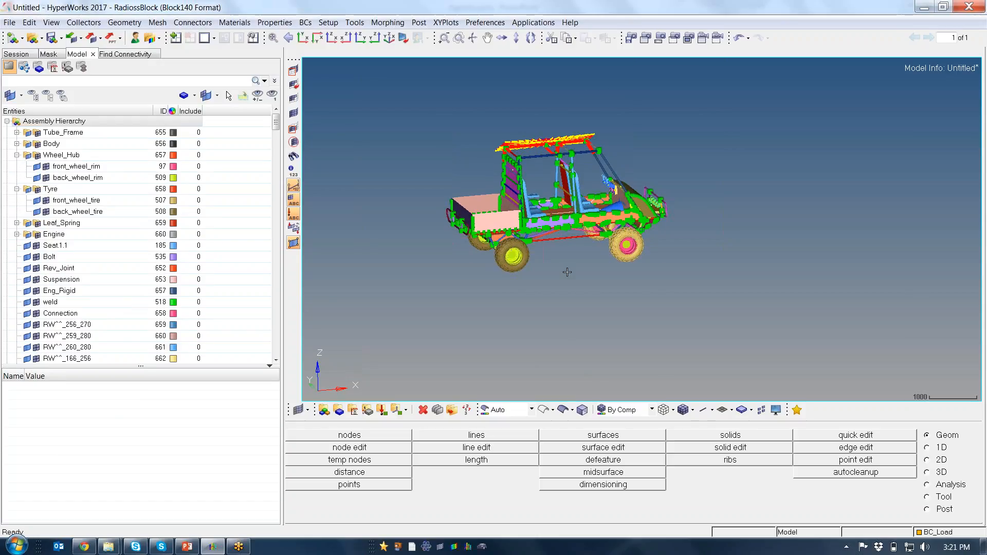
Reselect all displayed vehicle components in Find Connectivity and run the connectivity check again
click(136, 54)
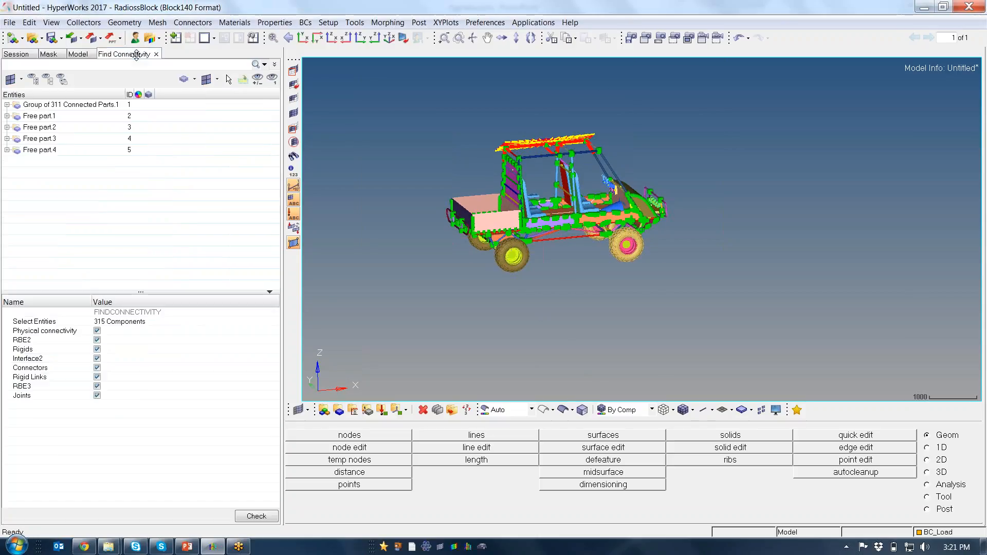
click(144, 321)
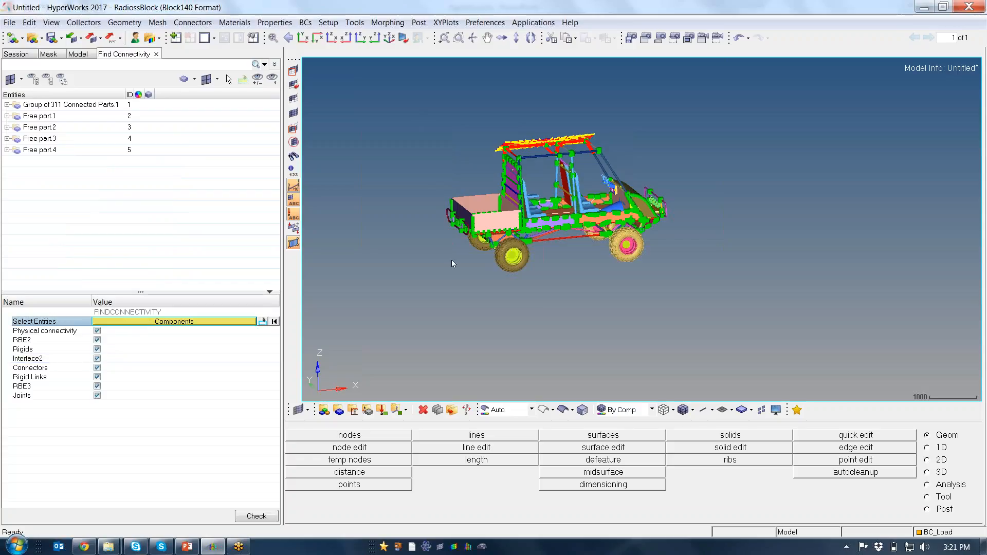
click(239, 320)
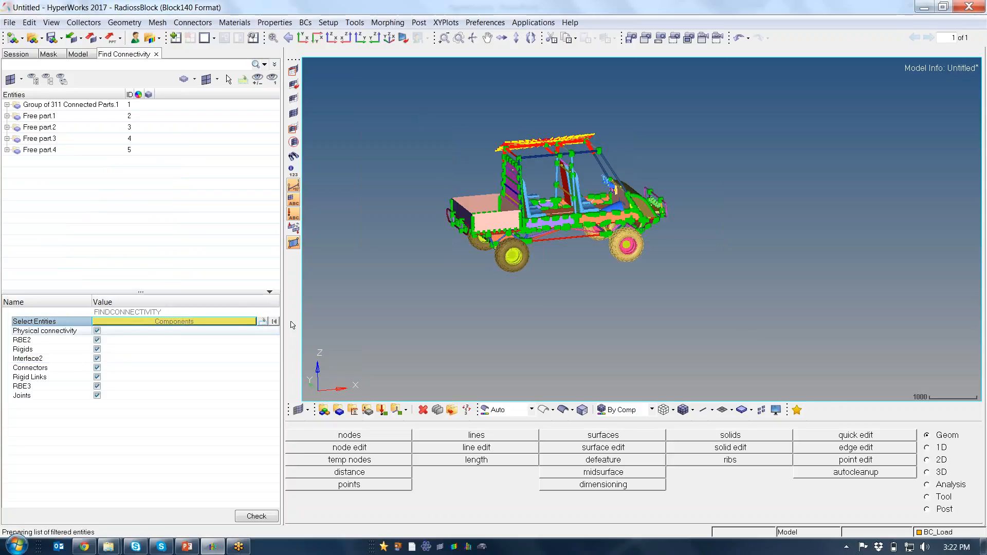
shift+drag(544, 201, 705, 288)
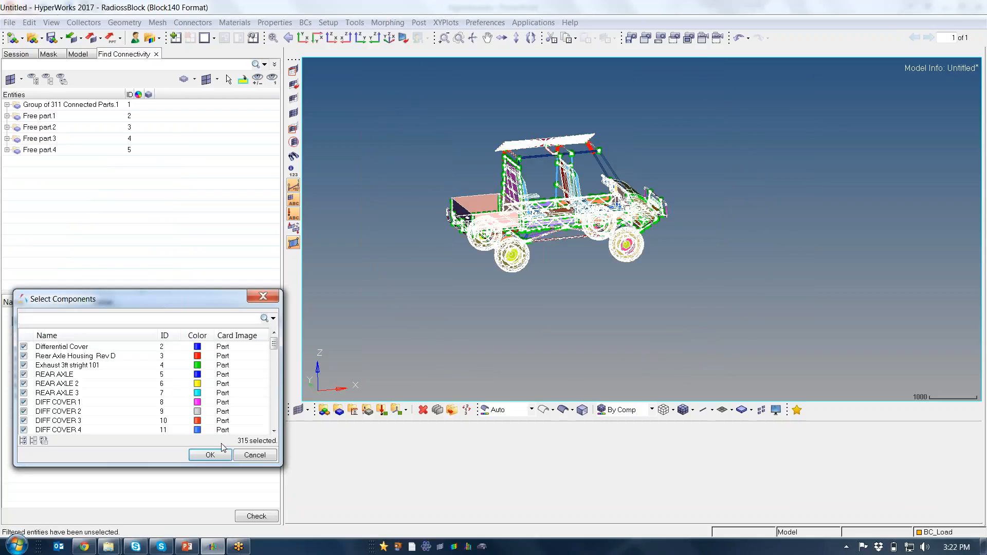
click(209, 453)
click(253, 515)
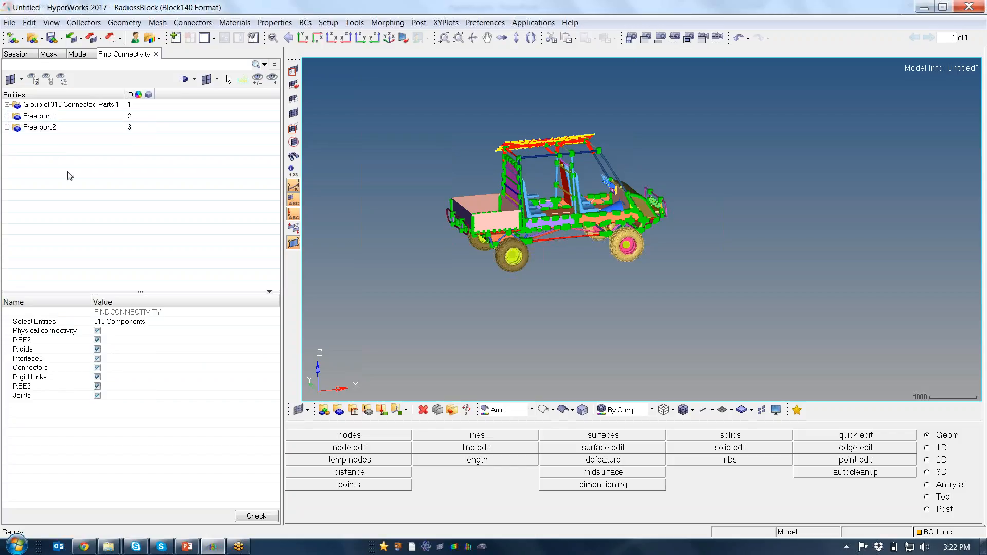
Open the Connector browser to inspect the model's connectors
ctrl+drag(542, 303, 554, 297)
scroll(538, 216, up, 2)
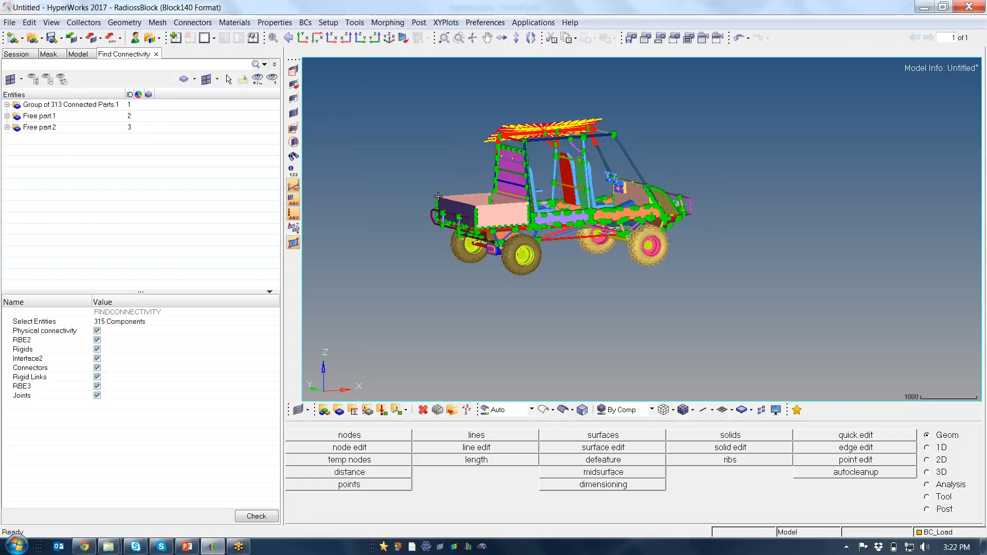
click(53, 23)
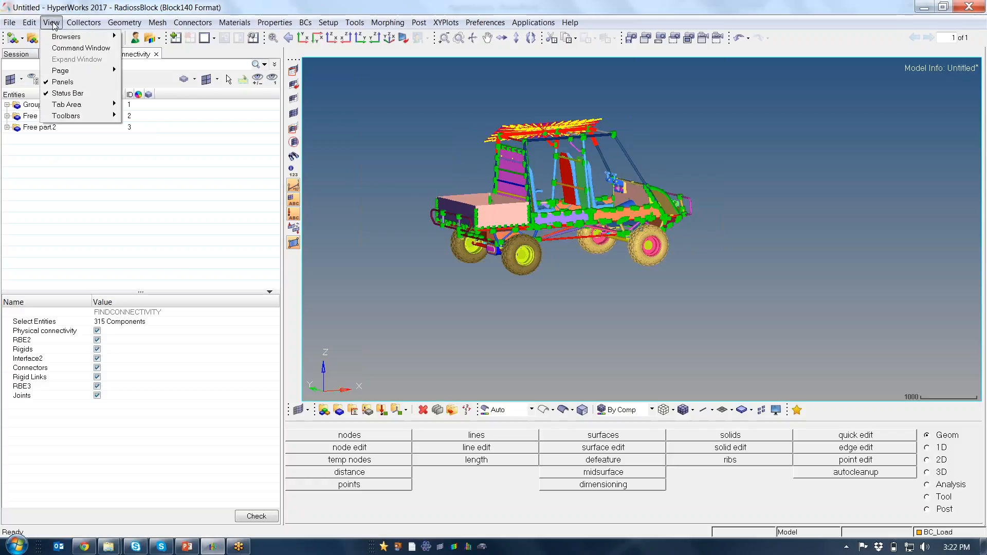
mouse_move(91, 105)
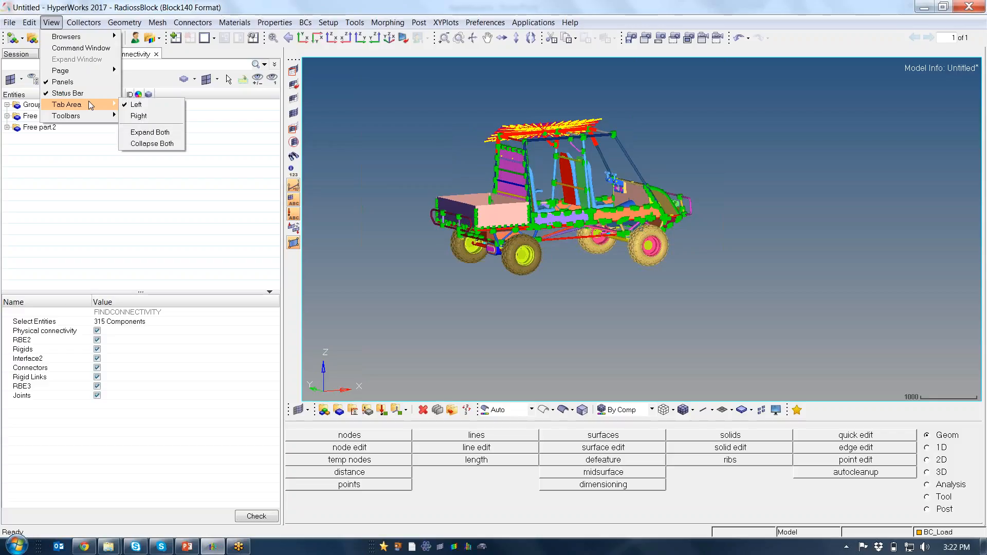
mouse_move(105, 37)
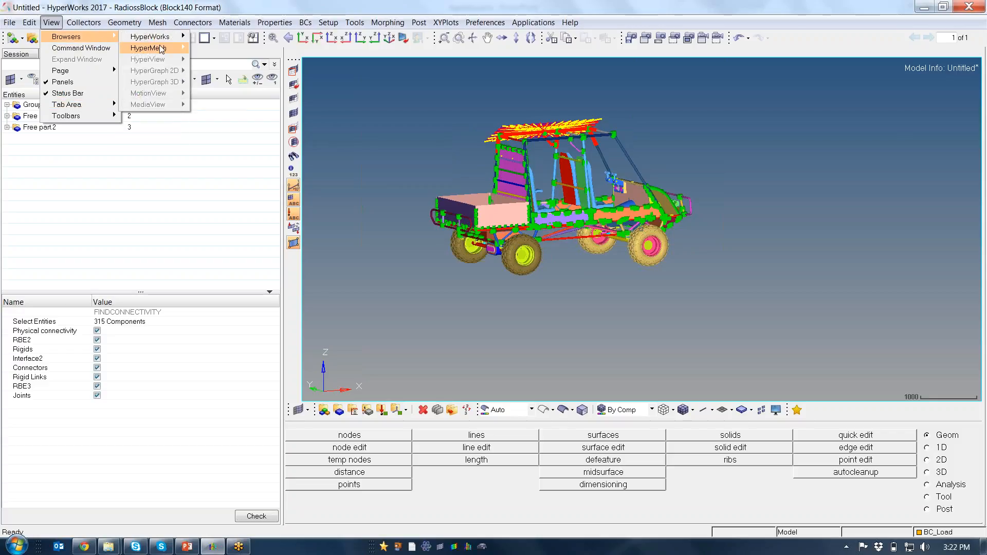
mouse_move(162, 49)
click(229, 116)
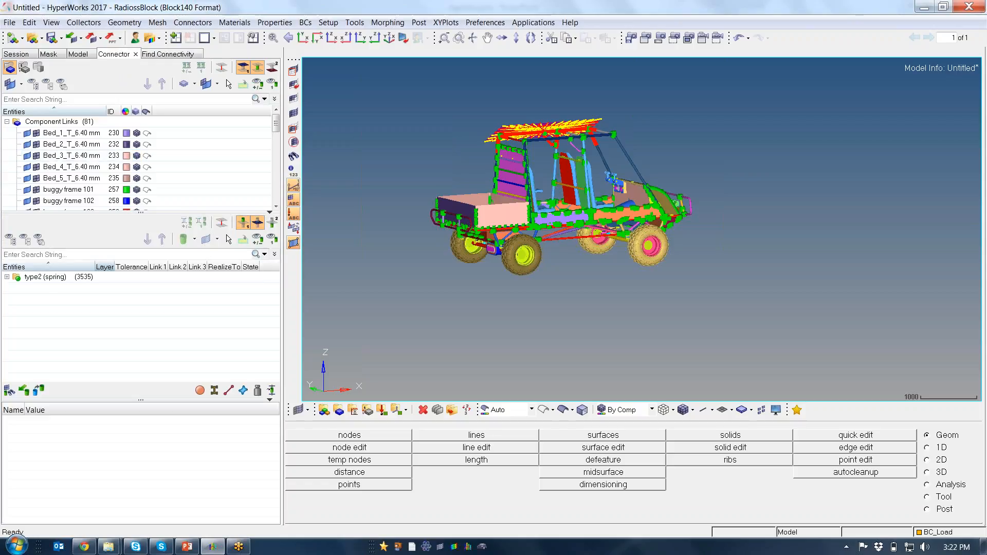
Hide the type2 (spring) connectors with their linked components and expand the list of individual connectors
click(46, 278)
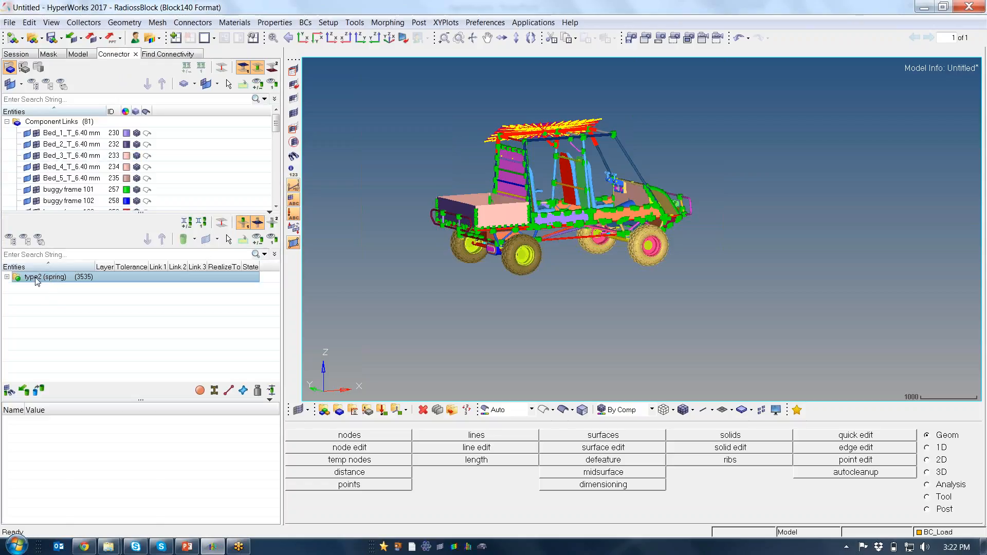
right_click(12, 281)
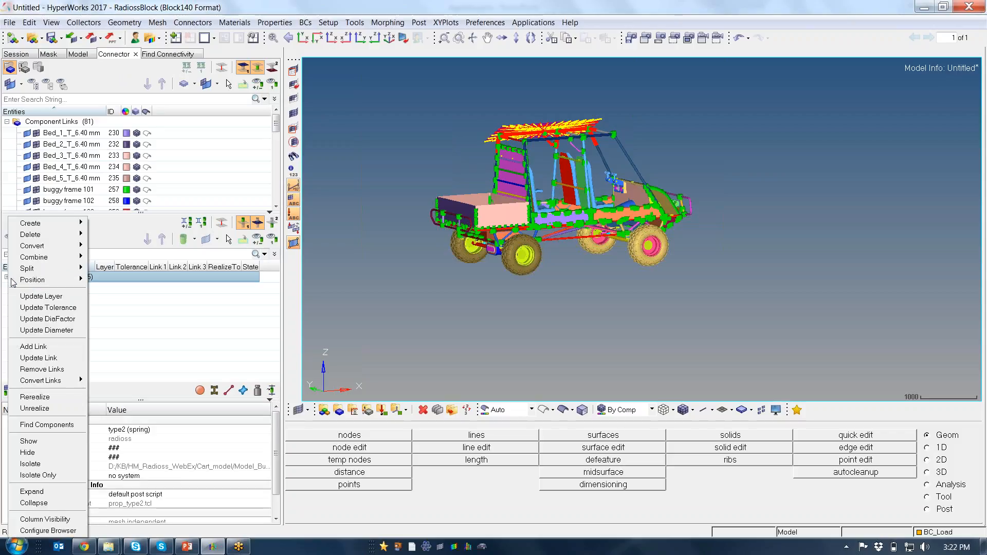
click(54, 452)
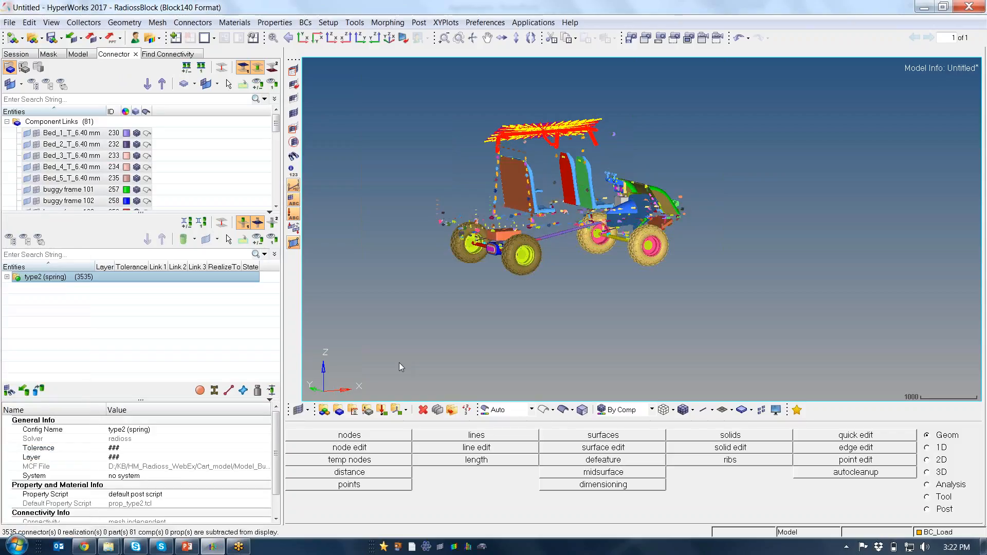
click(7, 277)
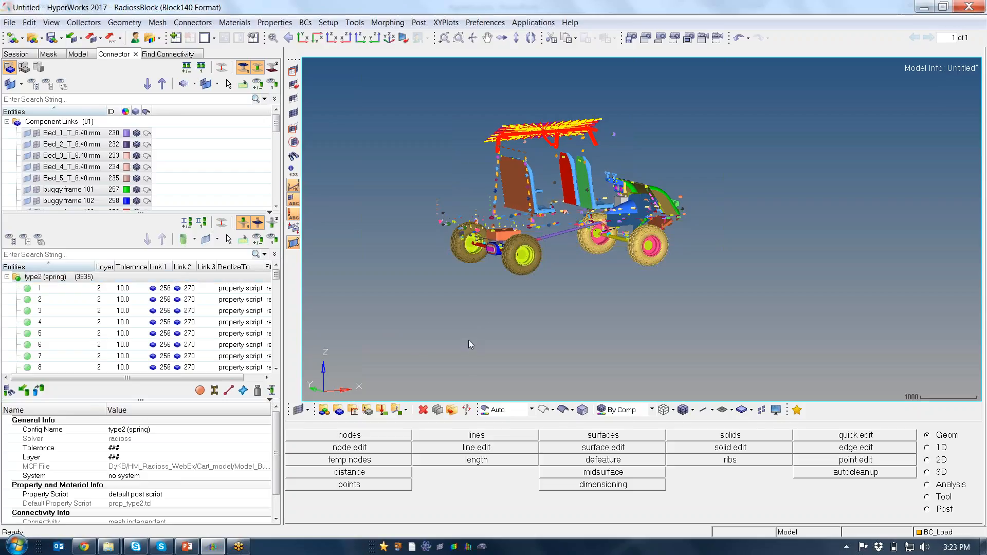
Turn the display of all components back on
key(d)
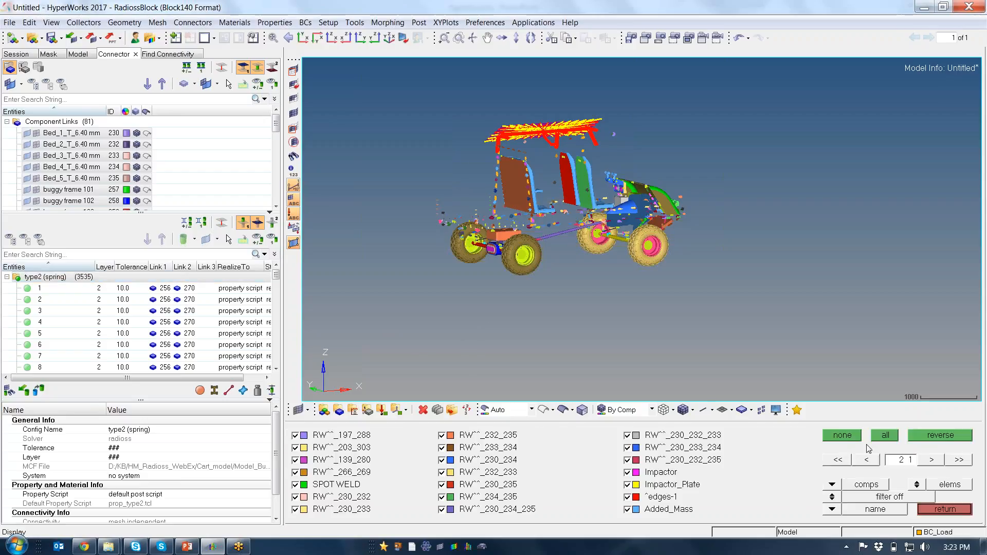
click(889, 436)
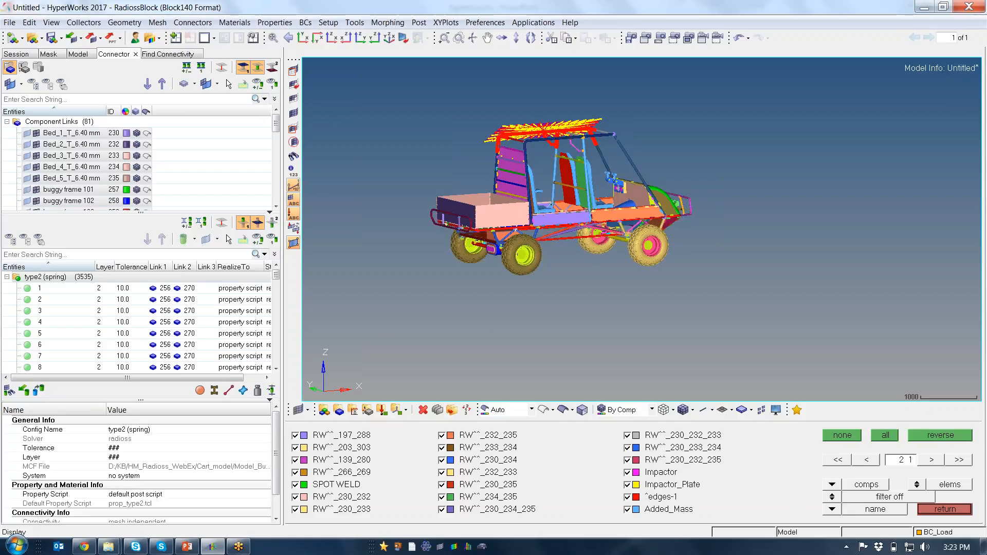
click(938, 512)
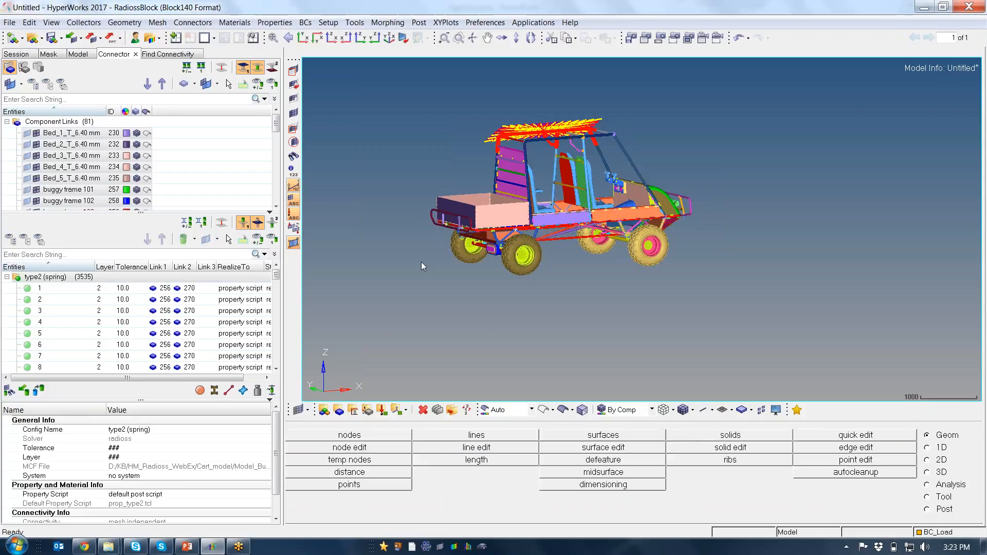
Close the Connector, Find Connectivity and Model browsers
click(136, 55)
click(158, 56)
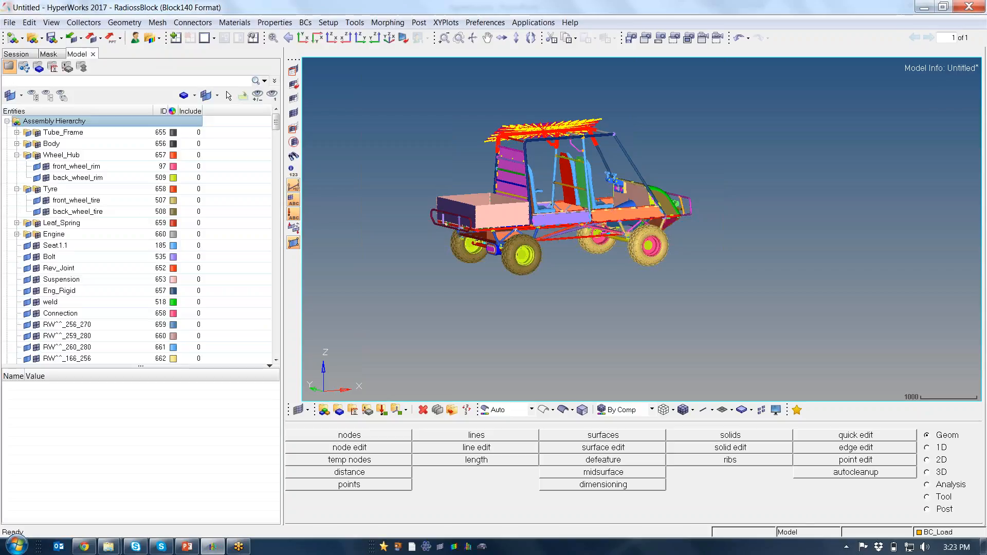
click(93, 54)
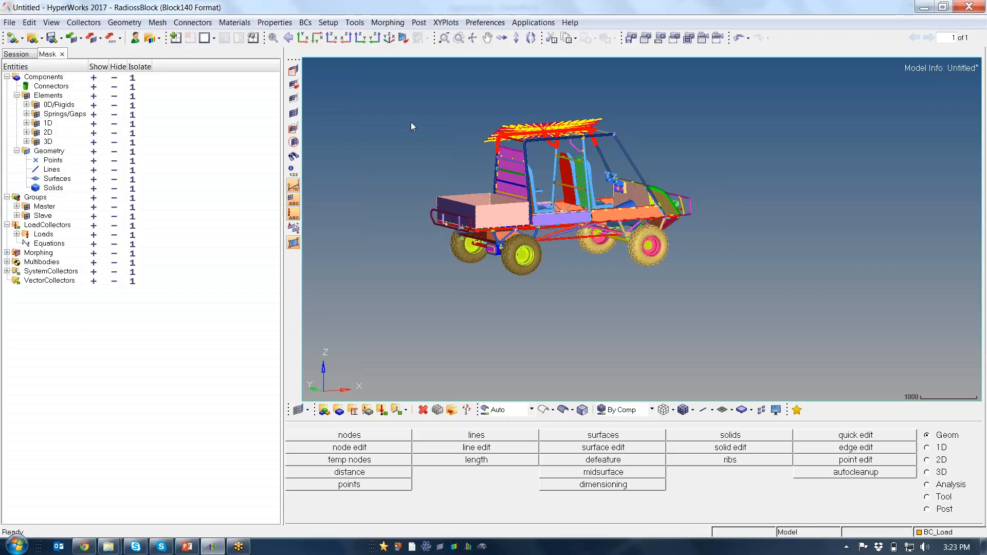
Open the Model Checker for RadiossBlock, widen its browser and run all the checks on the model
click(354, 24)
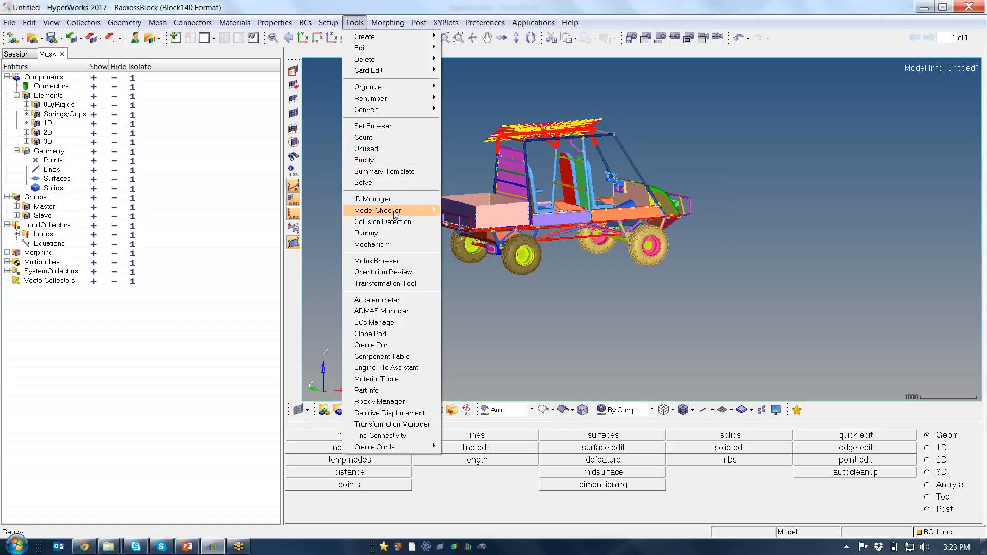
mouse_move(393, 210)
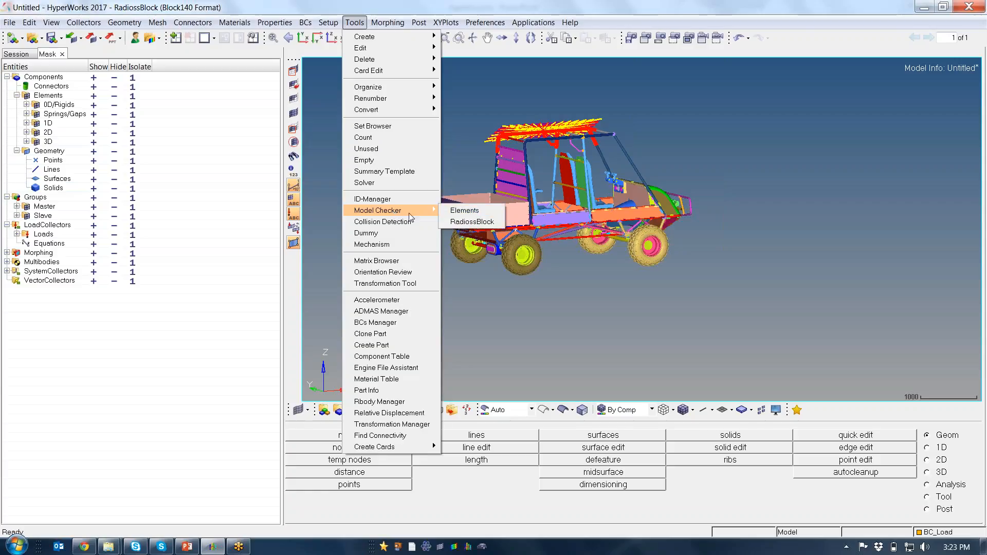
click(472, 220)
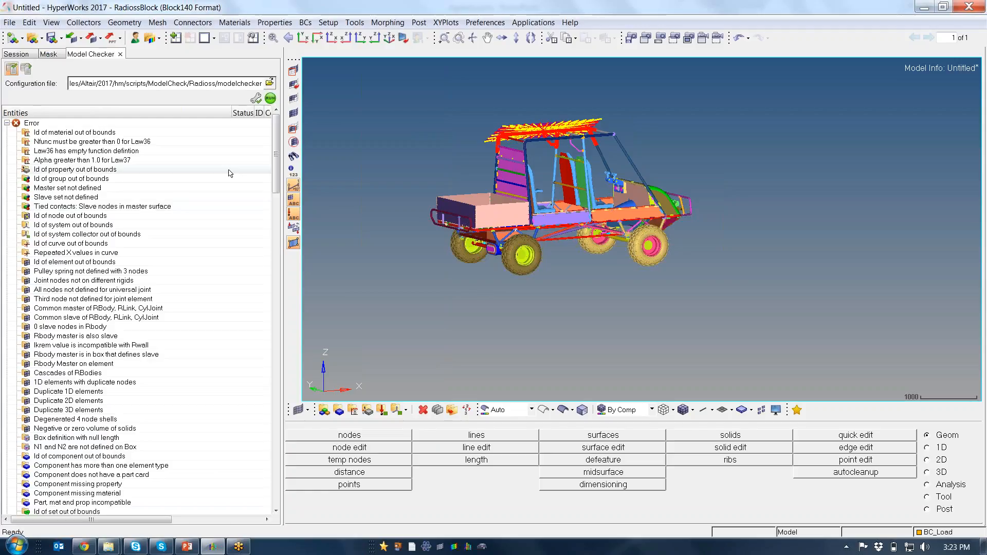
drag(284, 278, 319, 279)
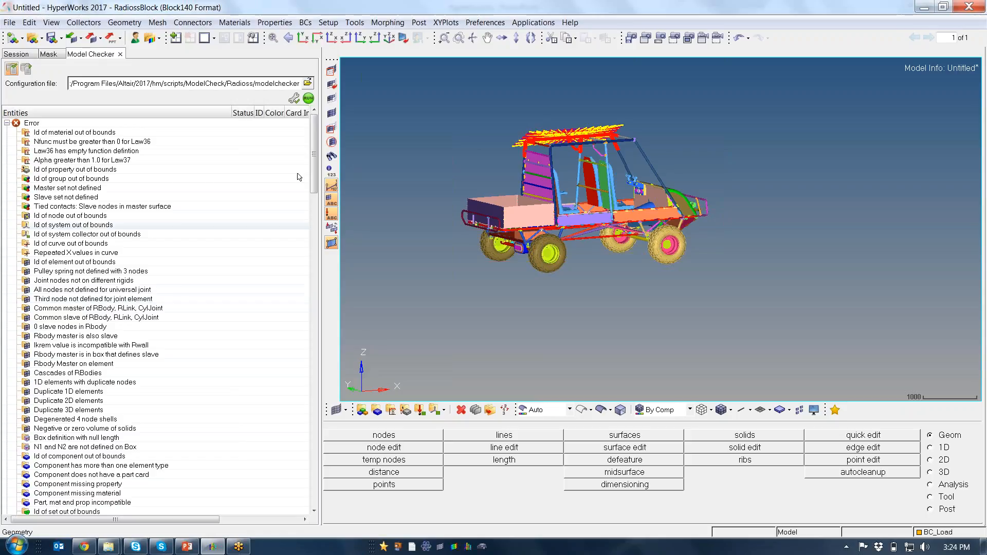
click(308, 98)
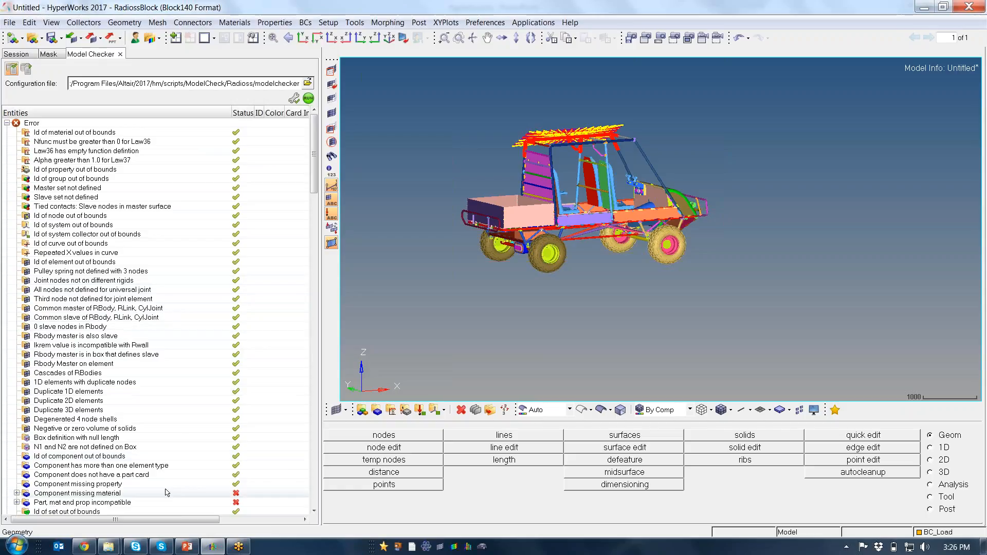
Expand the Component missing material error and review the card of the Rev_Joint component
drag(317, 193, 316, 244)
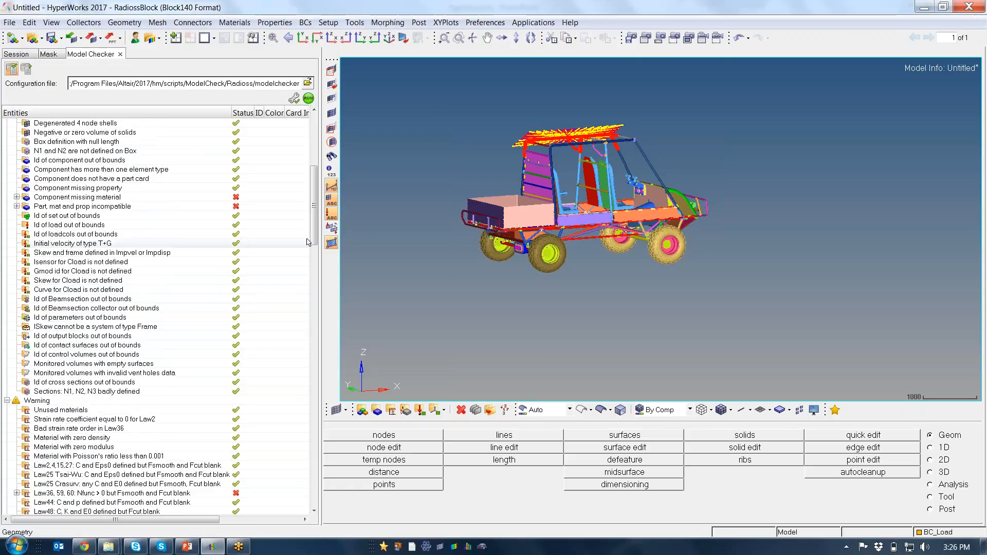
click(16, 198)
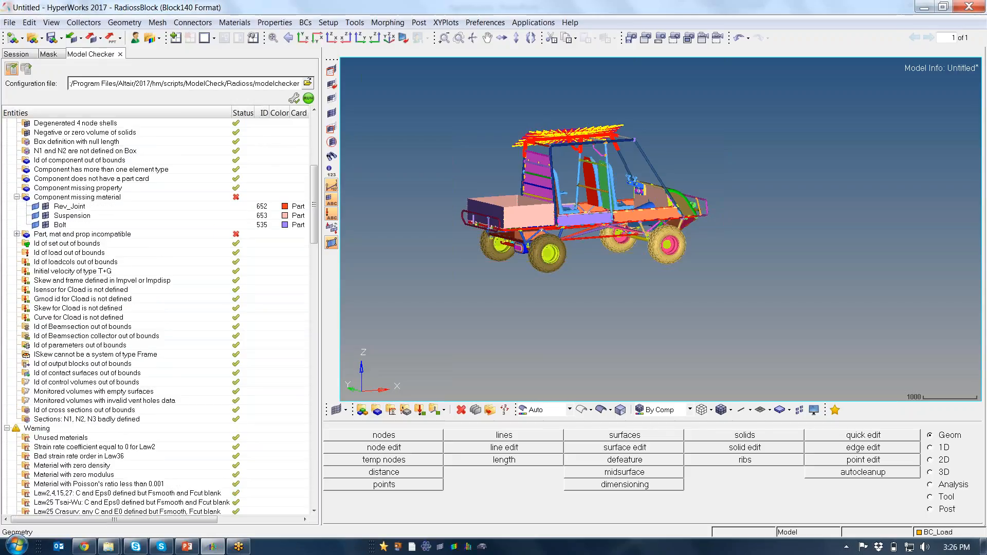
click(70, 206)
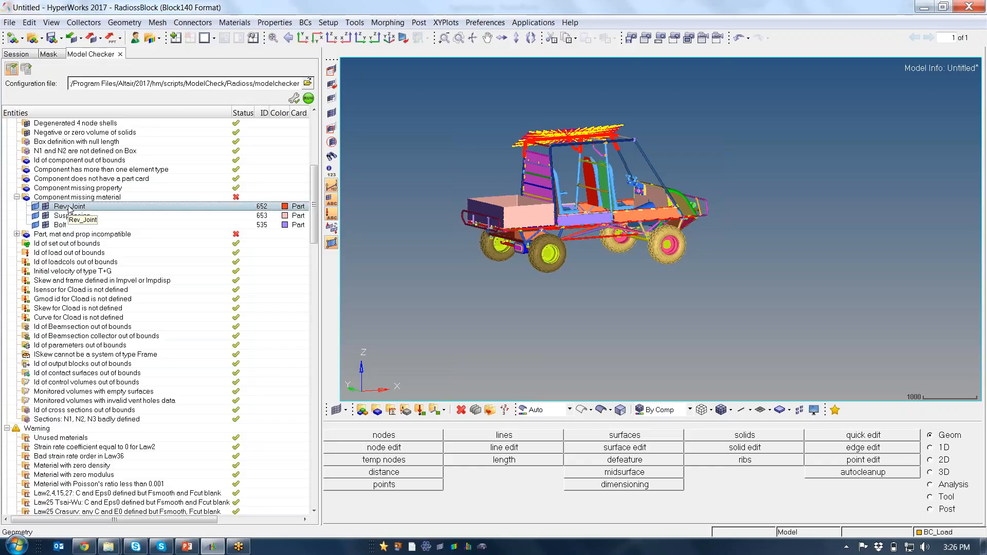
right_click(70, 207)
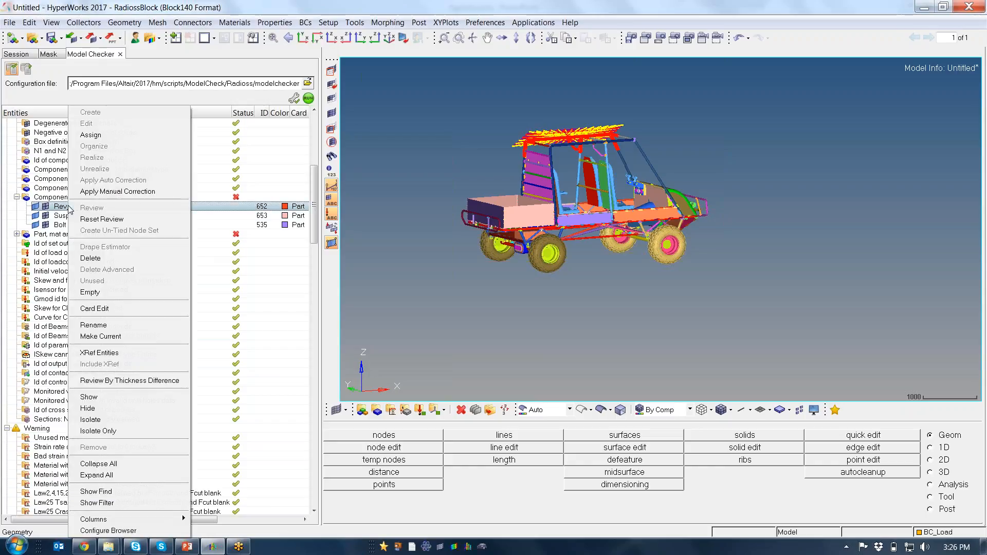
click(117, 308)
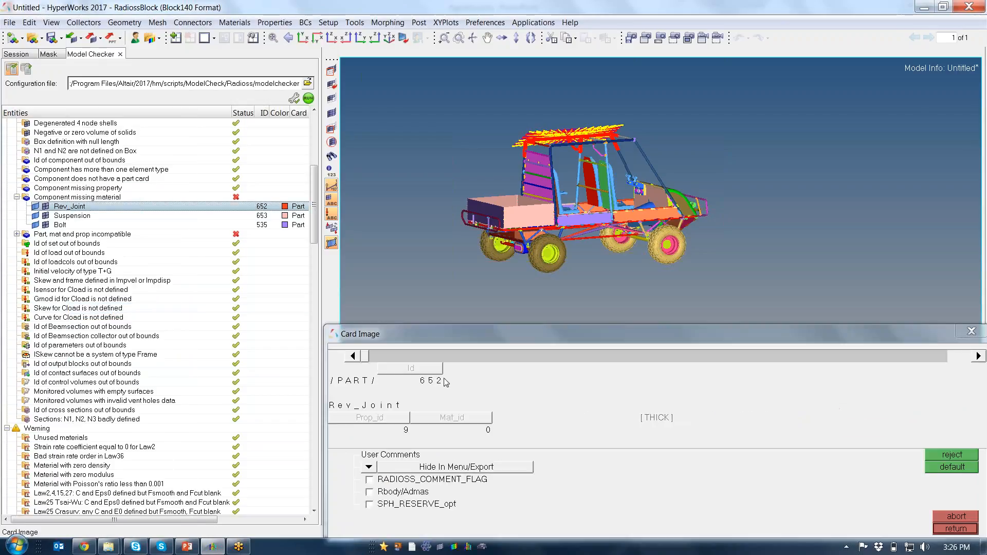
click(971, 331)
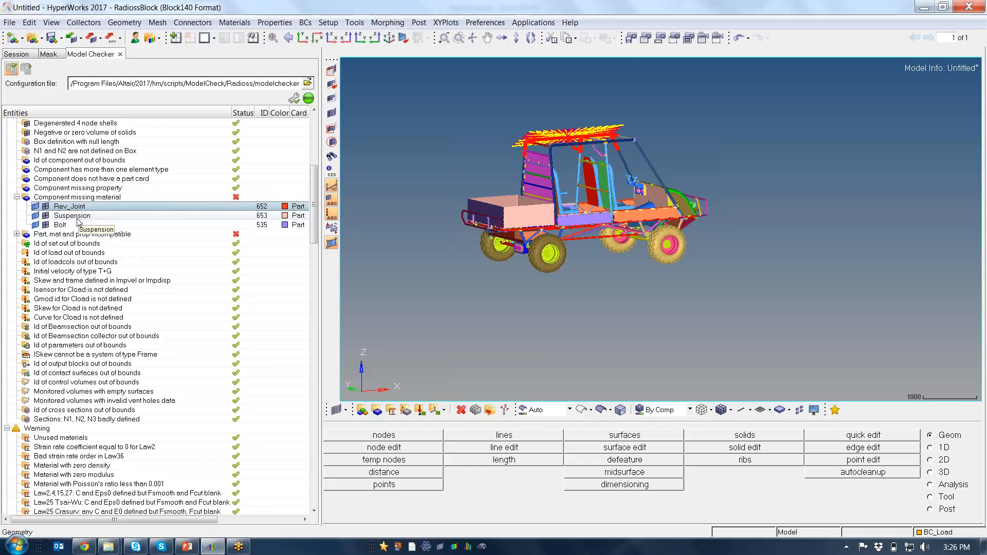
Isolate the Rev_Joint, Suspension and Bolt components to inspect them in the model, and collapse the Component missing material error
shift+click(71, 225)
right_click(71, 225)
click(114, 419)
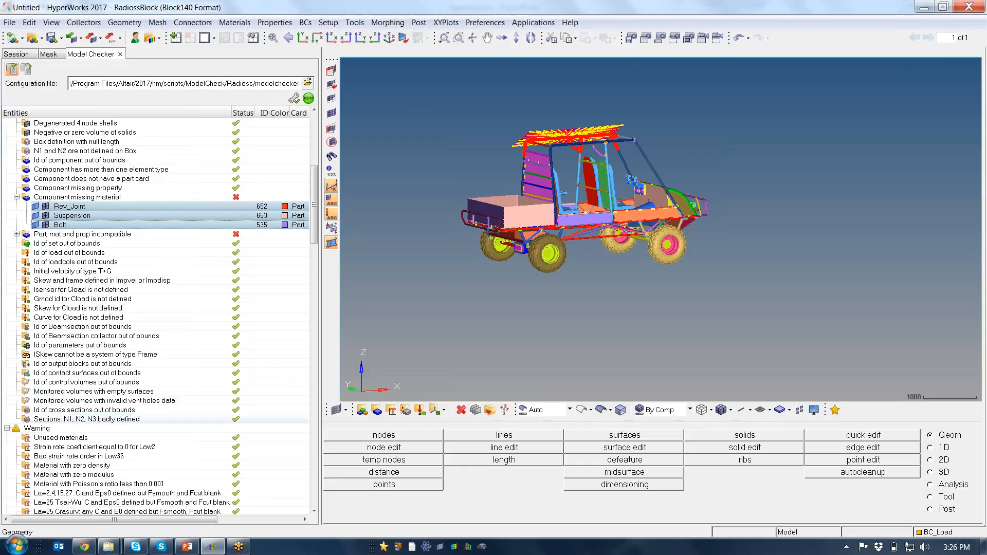
scroll(563, 252, up, 5)
ctrl+drag(505, 229, 553, 202)
ctrl+right_drag(552, 203, 577, 208)
ctrl+scroll(577, 209, down, 2)
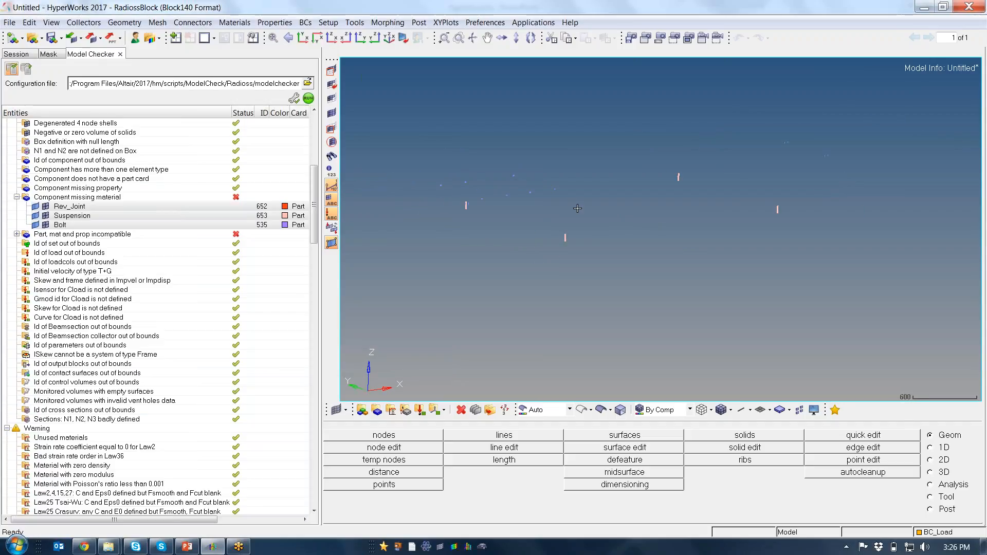
scroll(577, 209, down, 1)
click(17, 197)
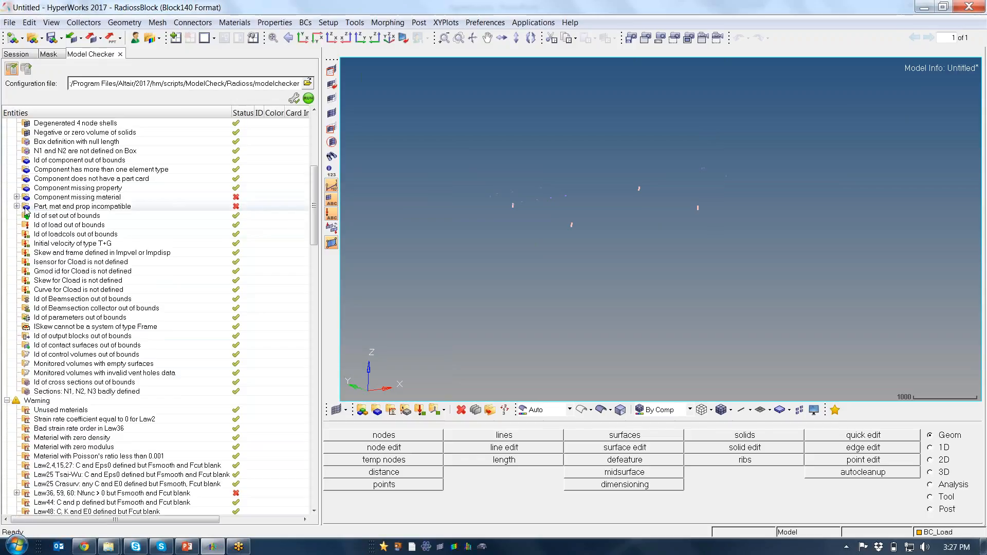
Review the shared card of the first five components under Part, mat and prop incompatible, RW^^_232_235 to RW^^_230_235, and isolate only them
click(17, 206)
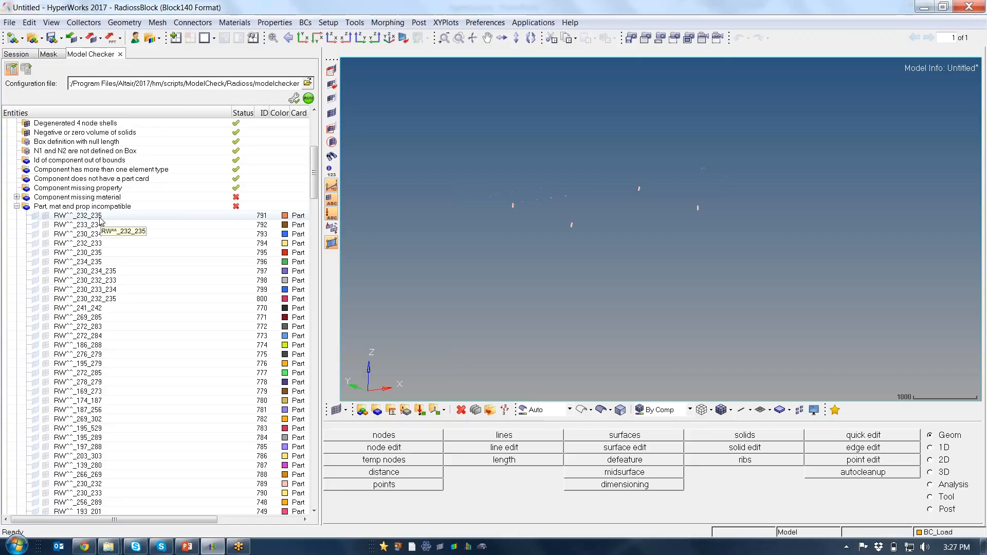
click(100, 220)
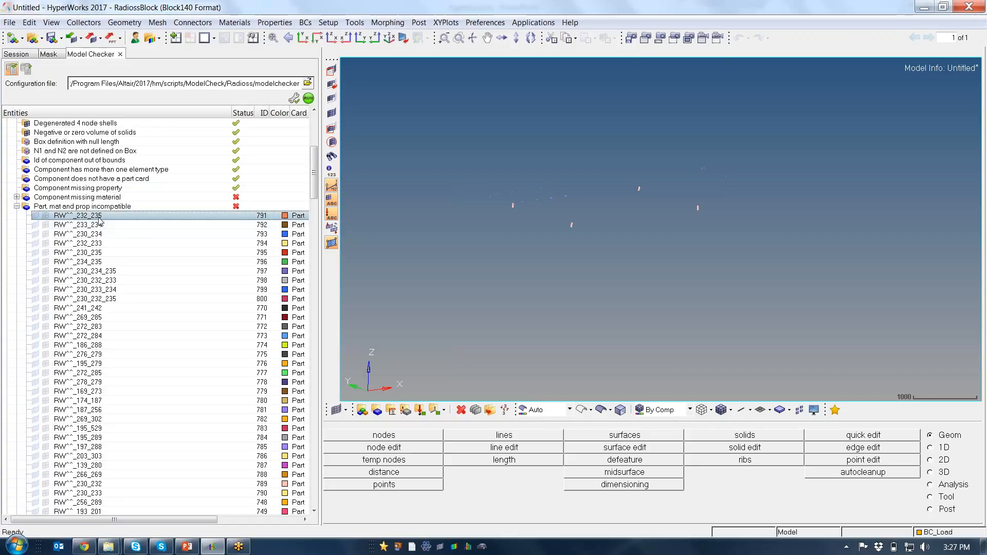
shift+click(103, 254)
right_click(104, 253)
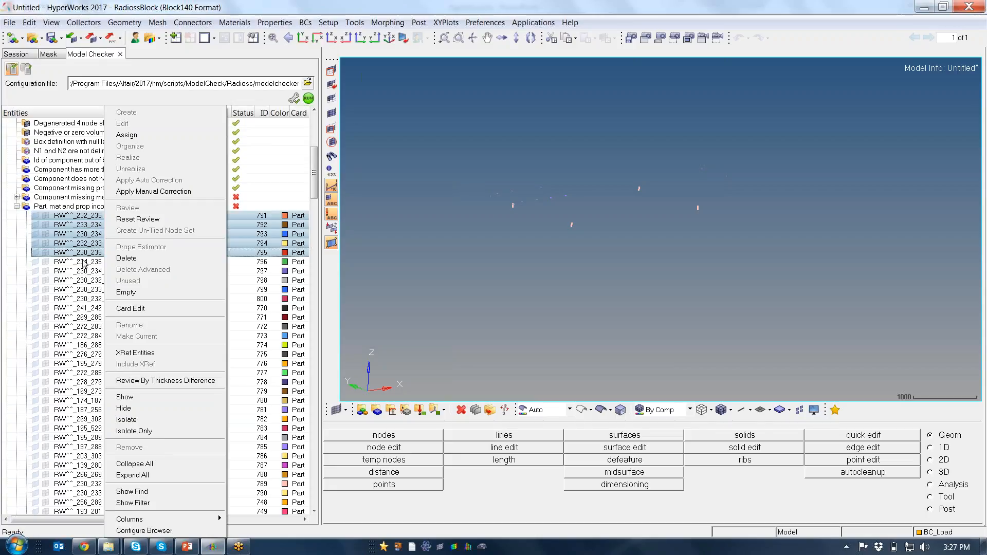
click(145, 310)
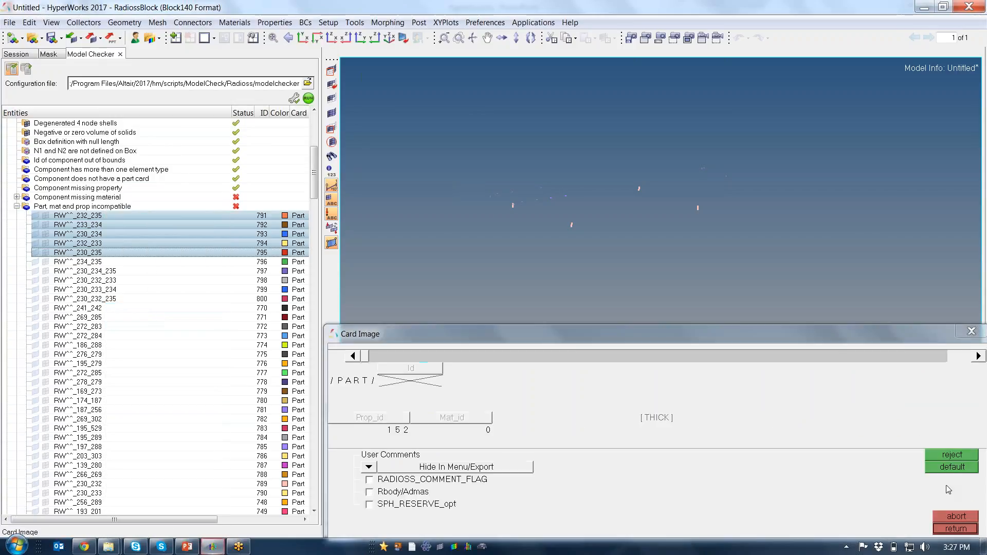
click(955, 528)
right_click(118, 229)
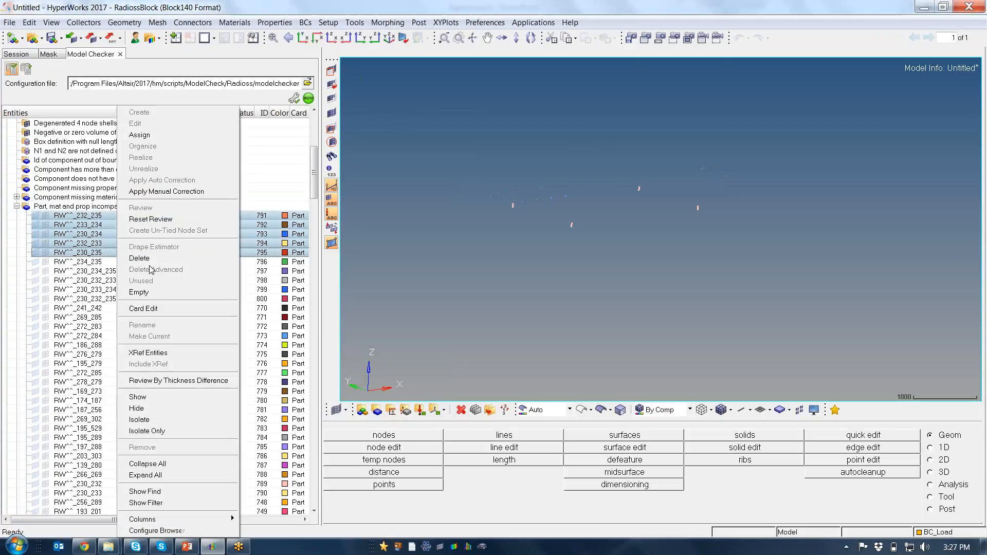
click(162, 430)
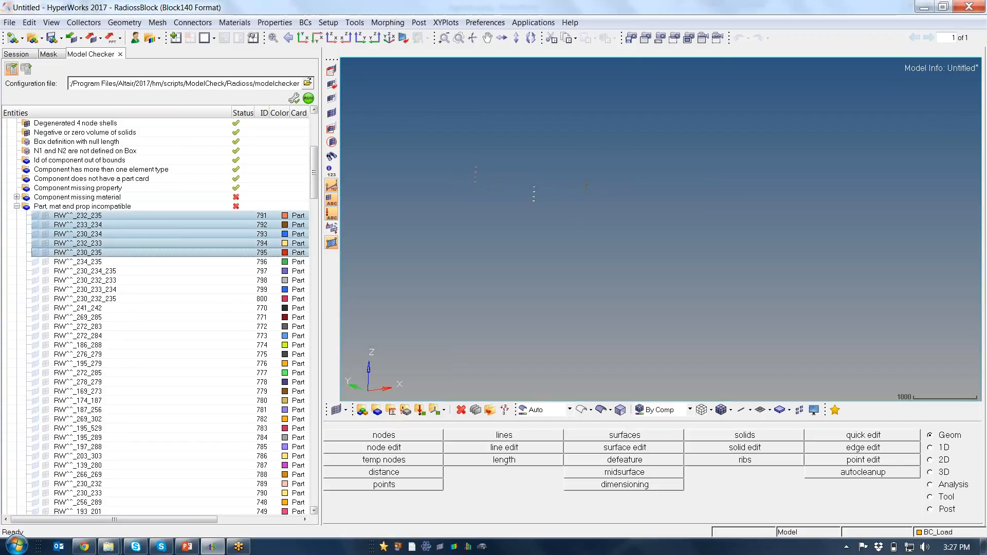
Inspect the isolated components up close in the model and collapse the Part, mat and prop incompatible error
ctrl+drag(615, 221, 632, 167)
ctrl+scroll(640, 234, up, 3)
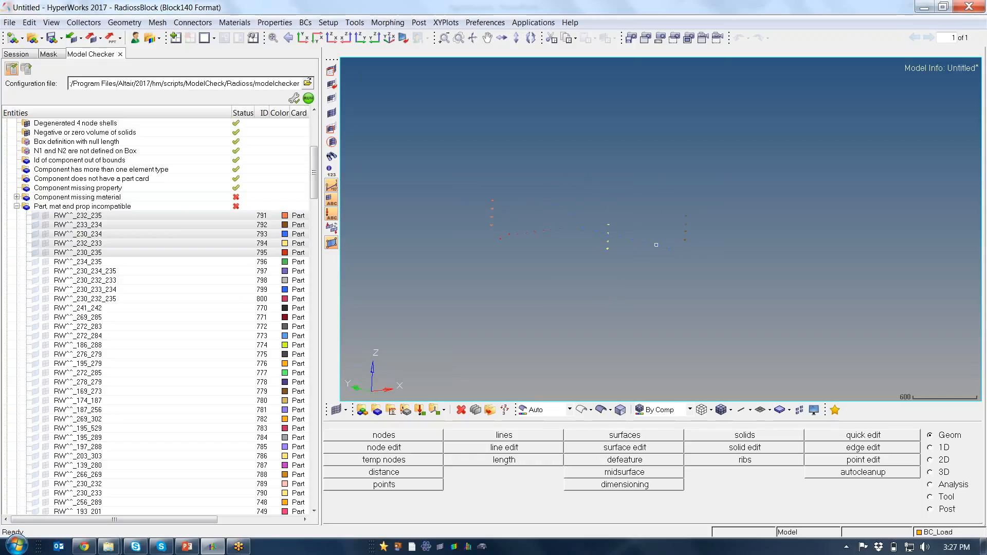
click(17, 206)
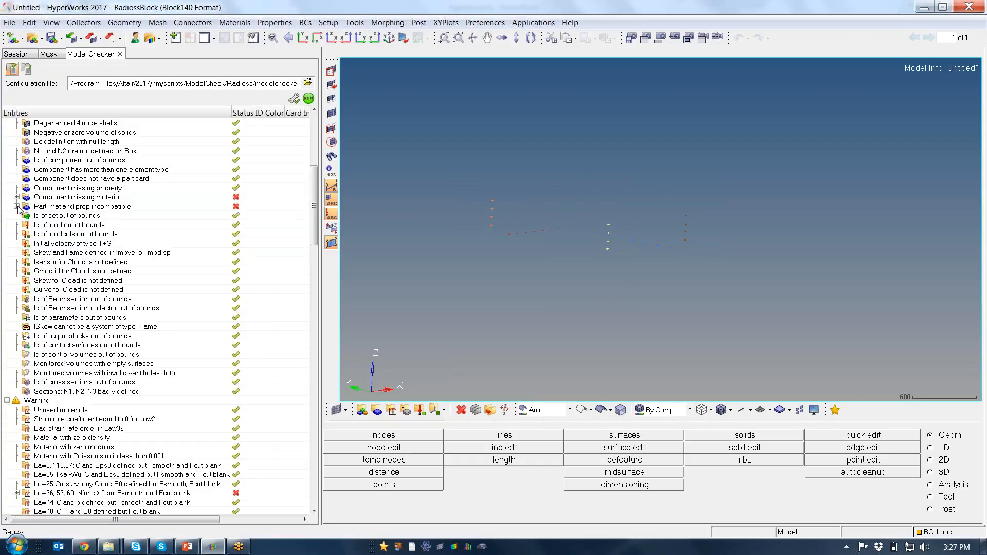
Expand the Bad spotflag in interface type2 warning and review the card of the interface RW^^1_190_202
scroll(139, 262, down, 5)
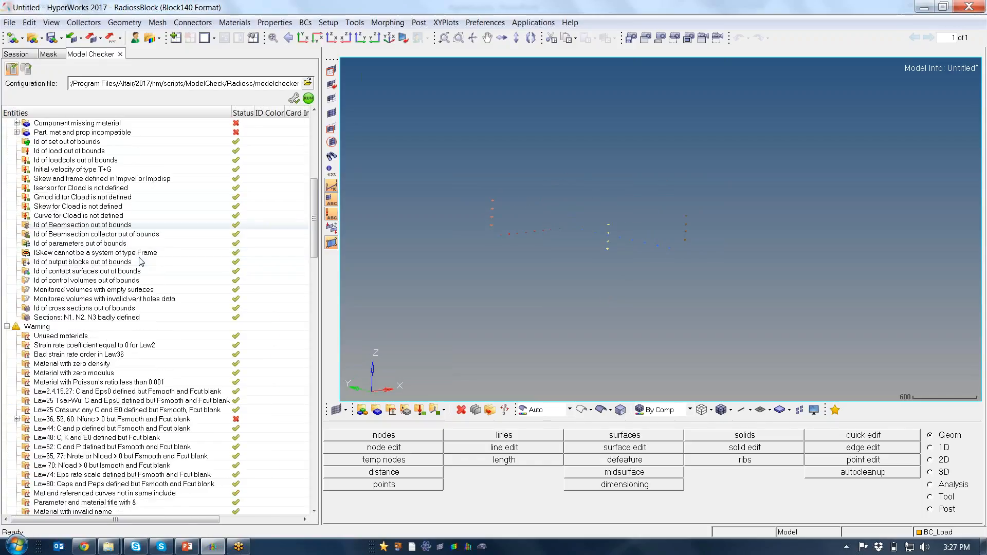
scroll(140, 262, down, 1)
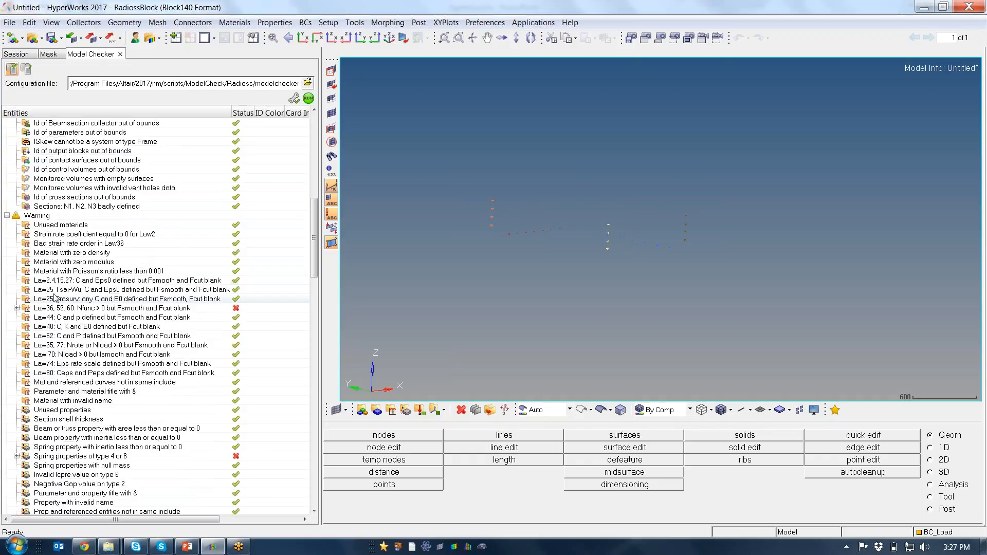
scroll(72, 268, up, 12)
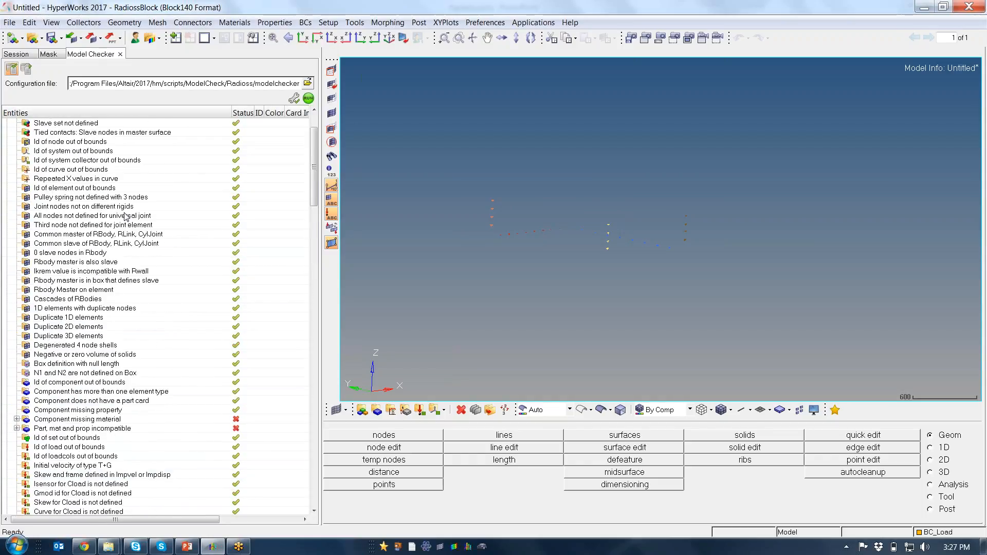
scroll(126, 217, down, 18)
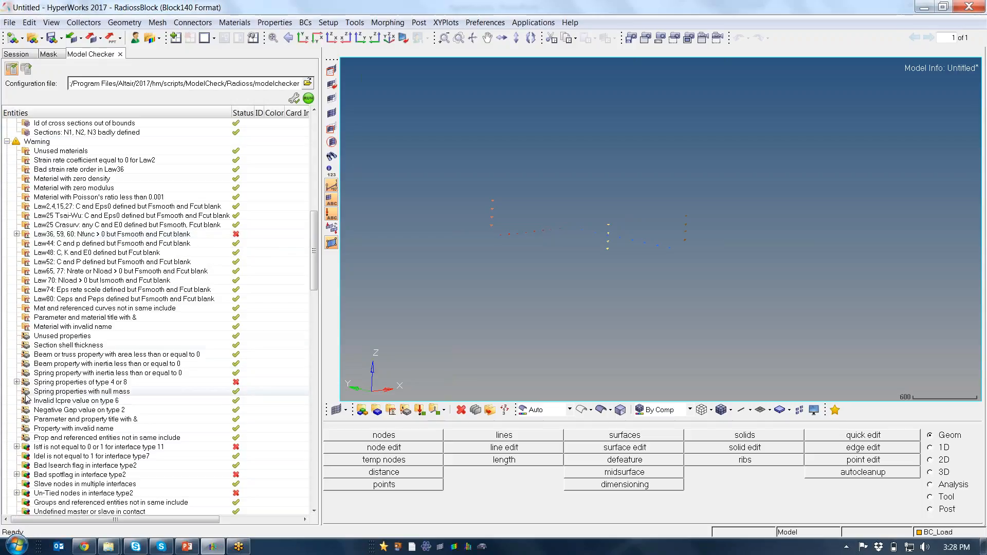
drag(315, 271, 315, 302)
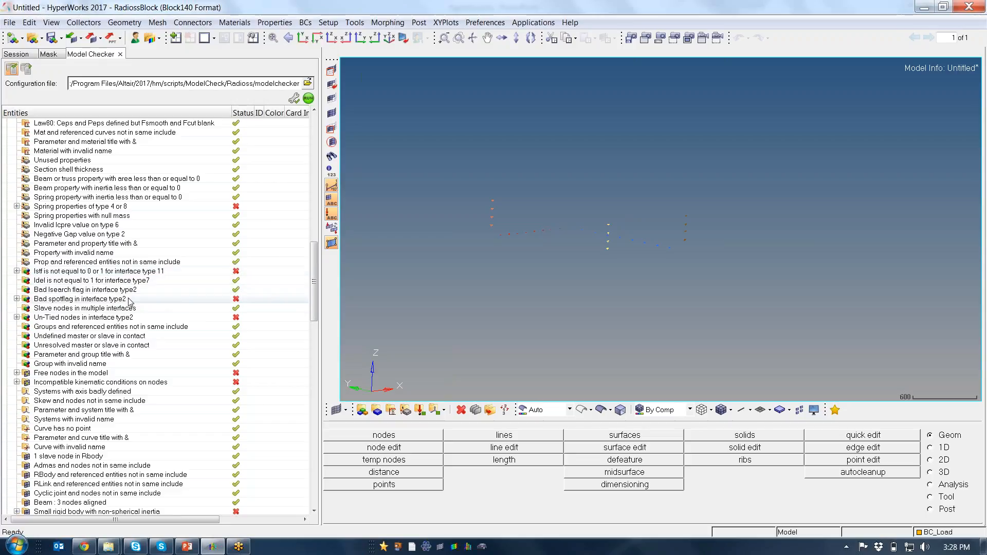
click(17, 299)
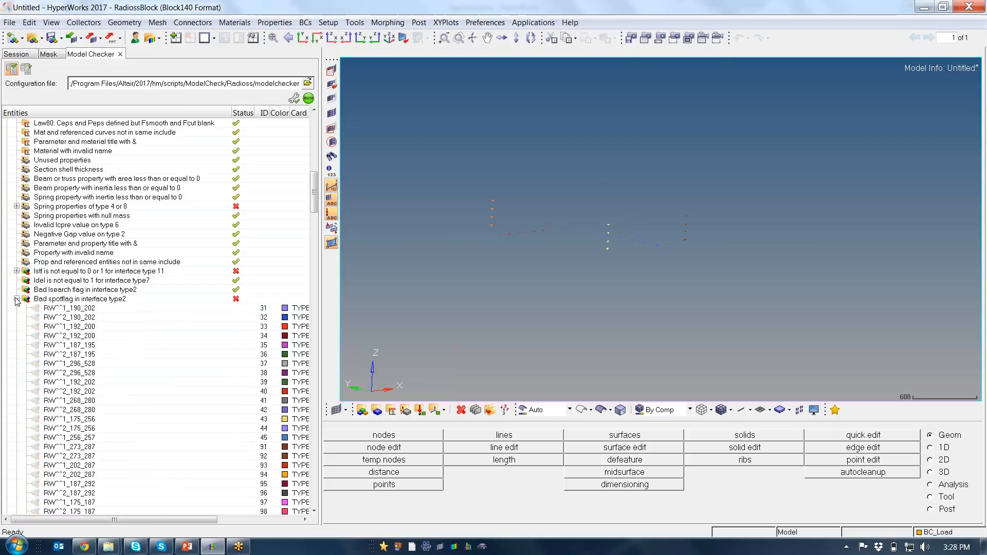
click(98, 311)
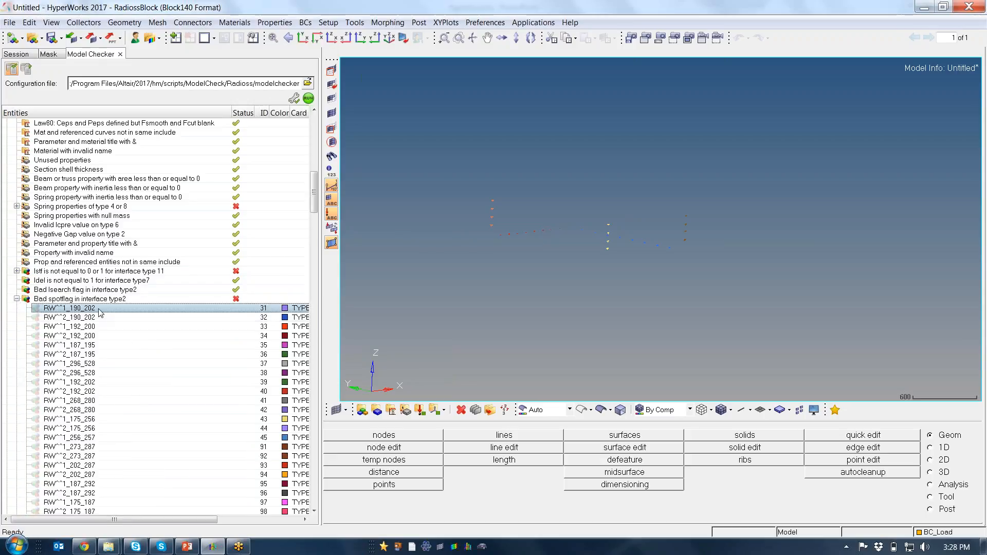
right_click(98, 307)
click(213, 514)
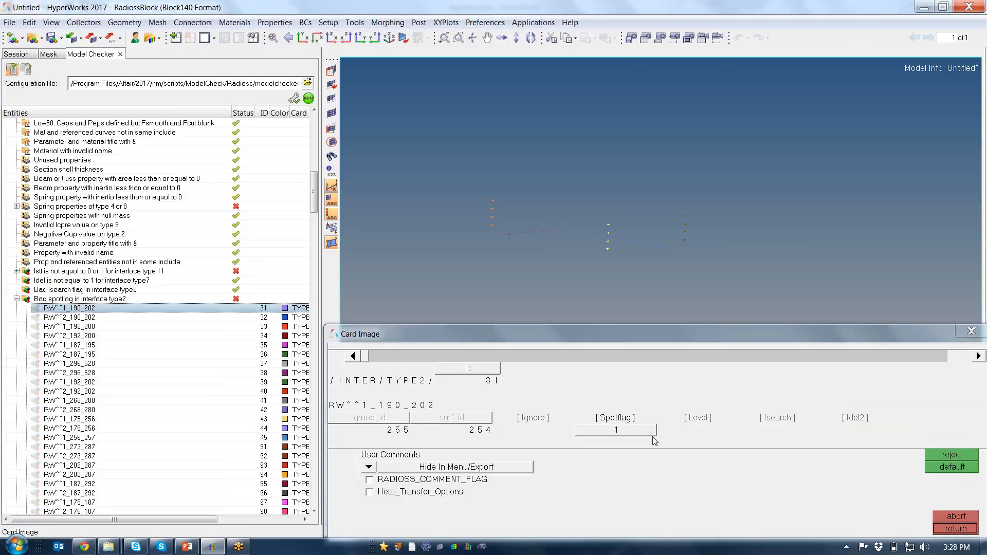
drag(626, 335, 562, 251)
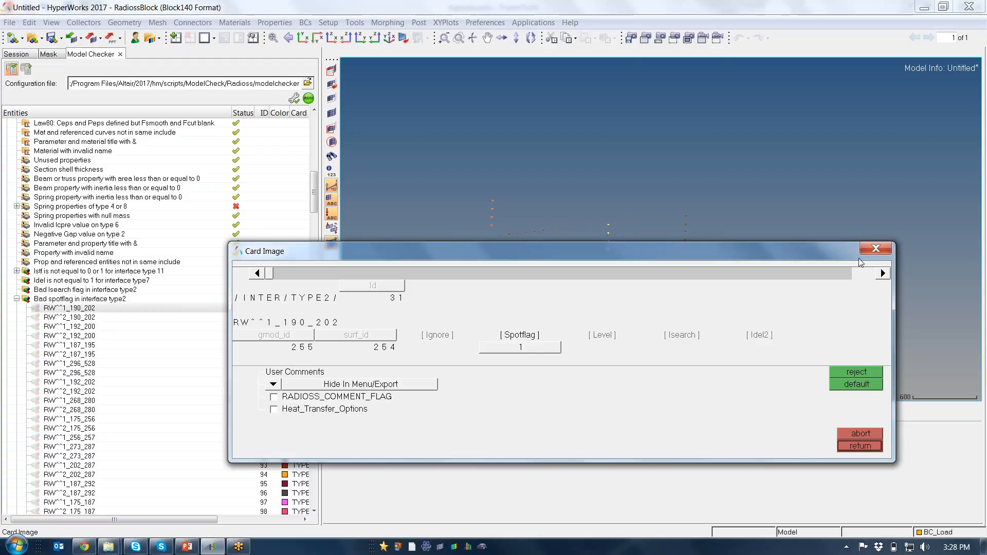
click(876, 249)
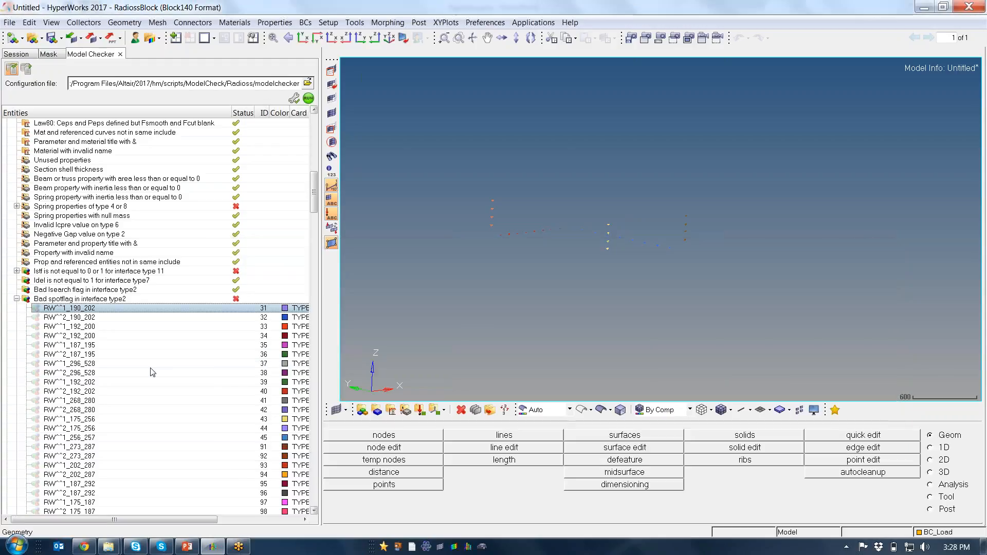
Collapse the Bad spotflag warning, and briefly inspect the entries of Un-Tied nodes in interface type2 and Free nodes in the model
right_click(77, 300)
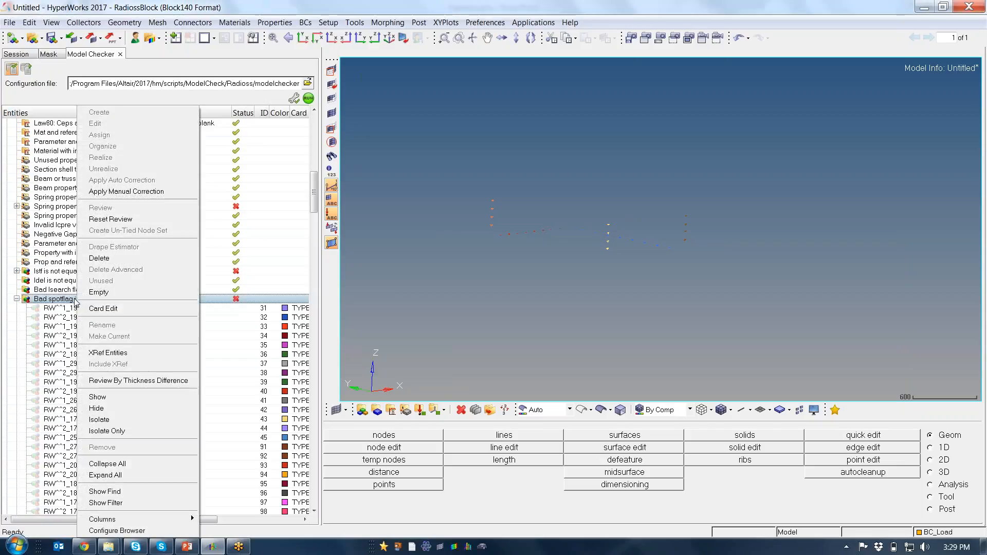
click(16, 299)
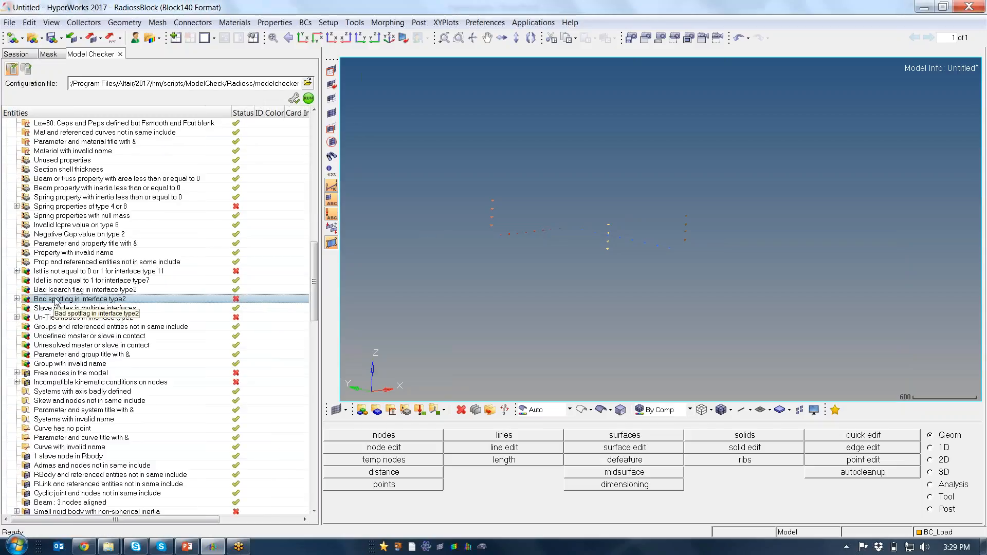
click(16, 317)
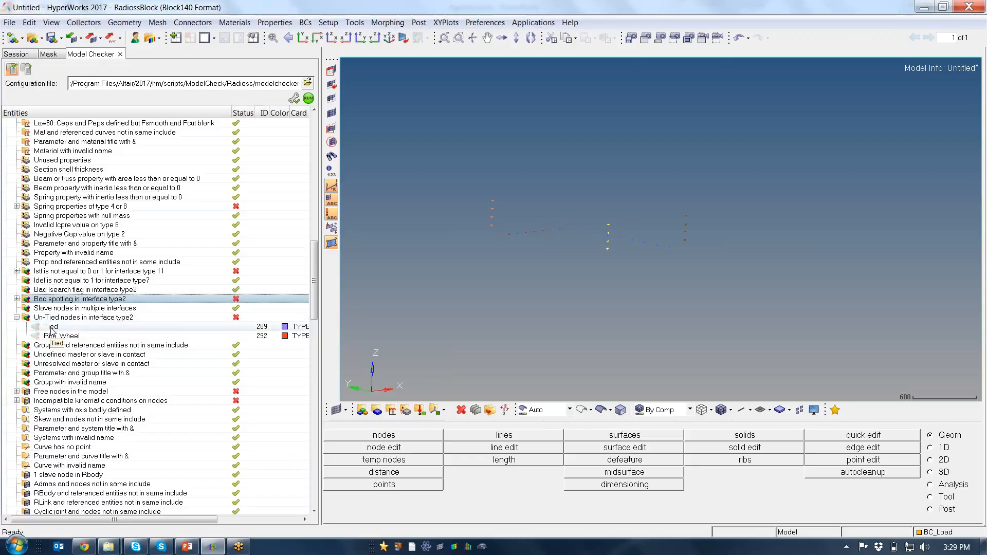
click(17, 317)
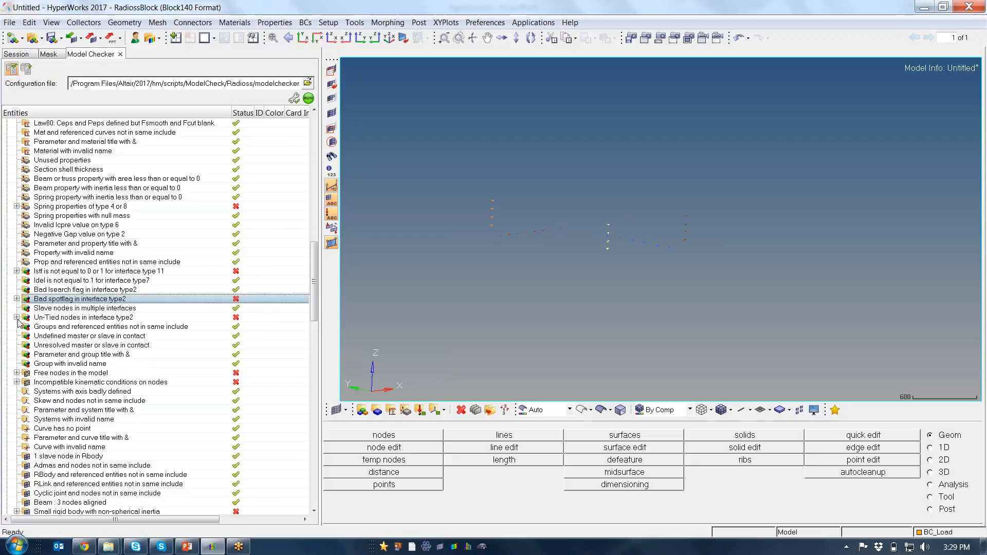
click(17, 372)
click(16, 373)
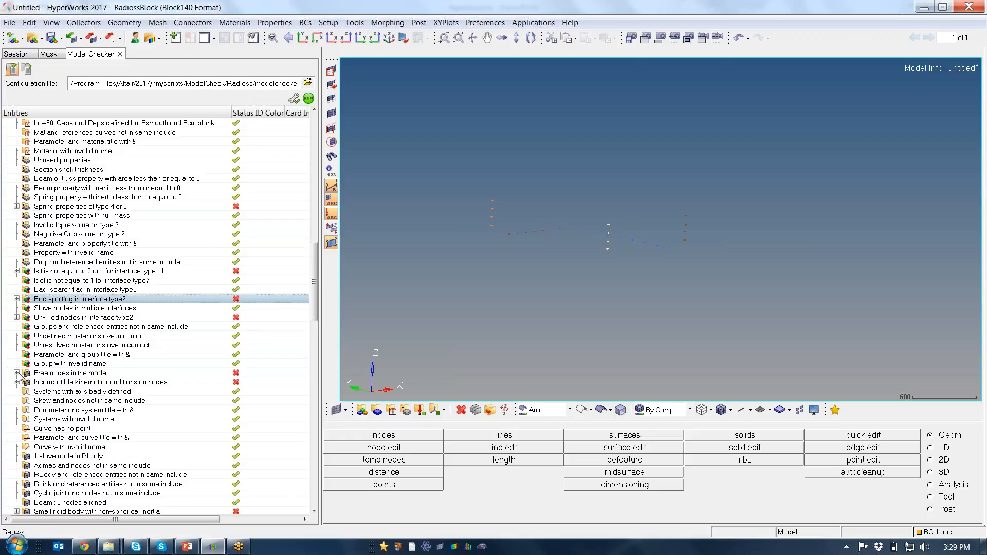
Expand the Small rigid body with non-spherical inertia warning, isolate all seven of its elements and inspect them up close
scroll(19, 375, down, 3)
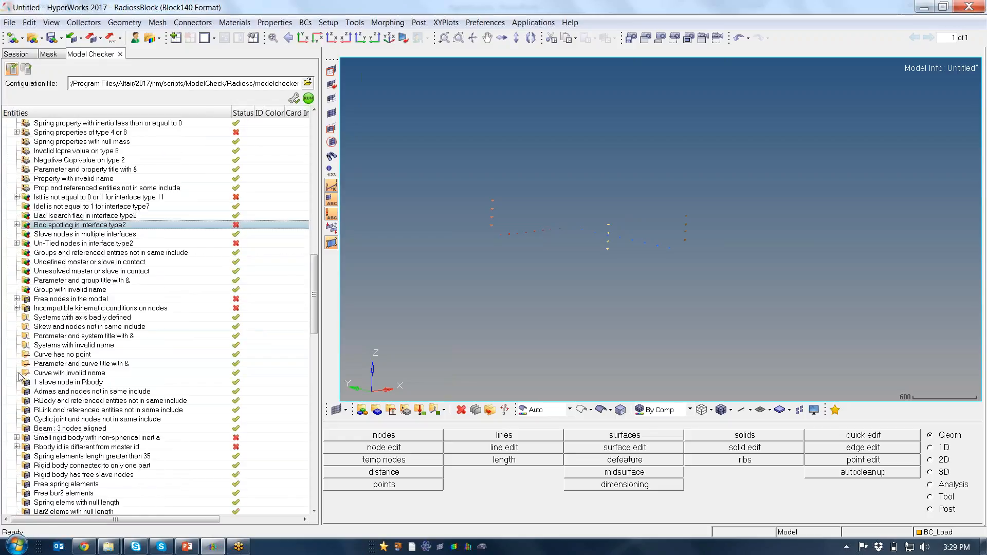
click(17, 437)
scroll(77, 452, down, 3)
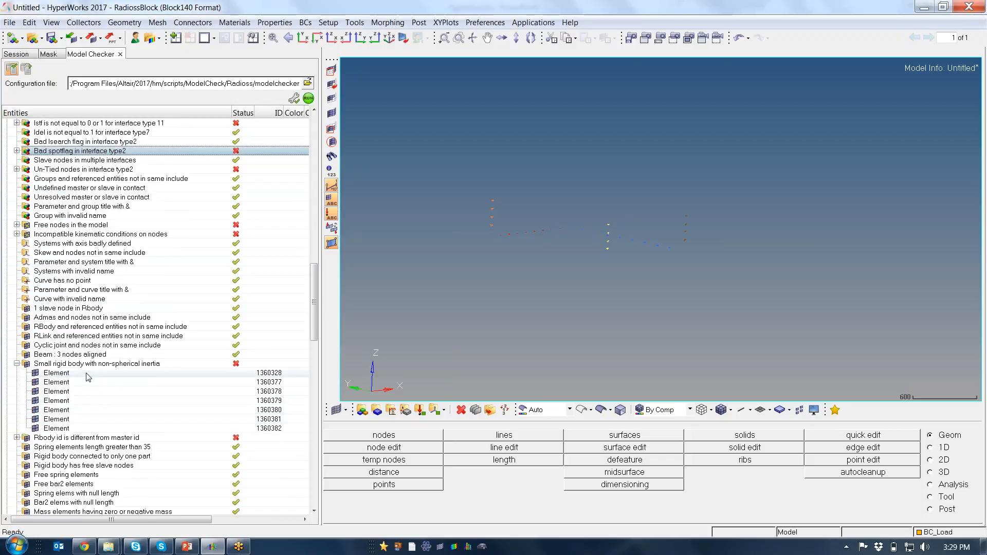
click(88, 377)
shift+click(73, 429)
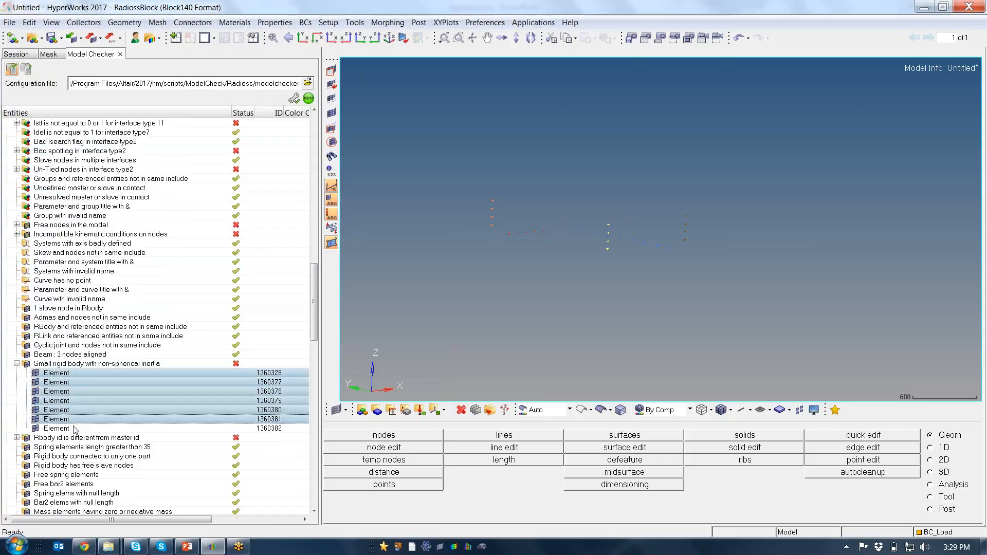
right_click(88, 400)
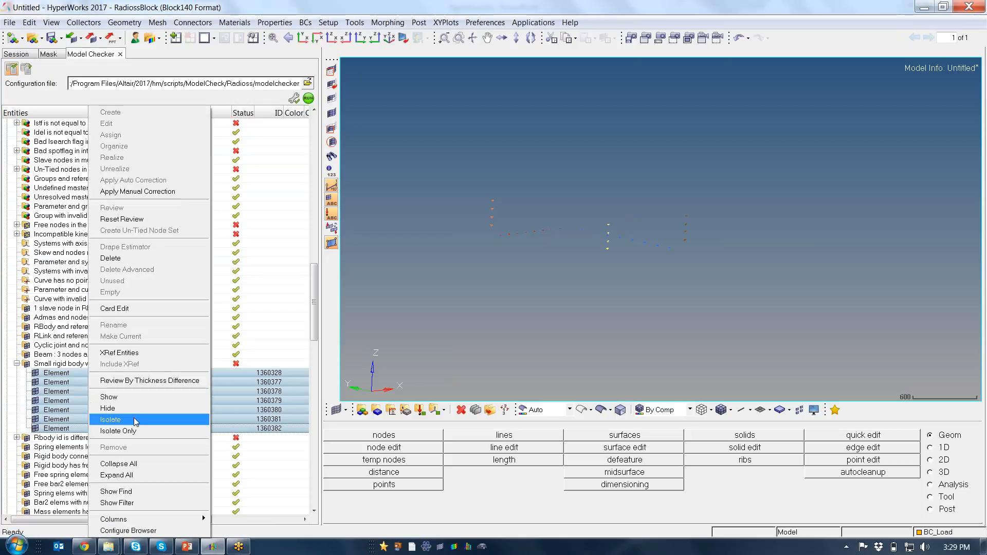
click(134, 420)
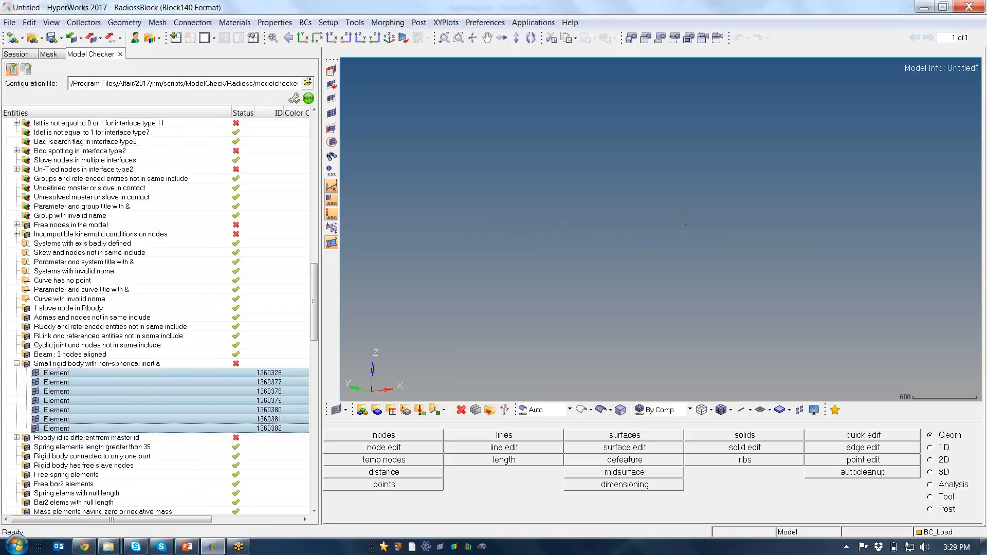
ctrl+drag(696, 251, 692, 245)
scroll(732, 211, up, 5)
scroll(684, 231, up, 2)
scroll(602, 245, up, 2)
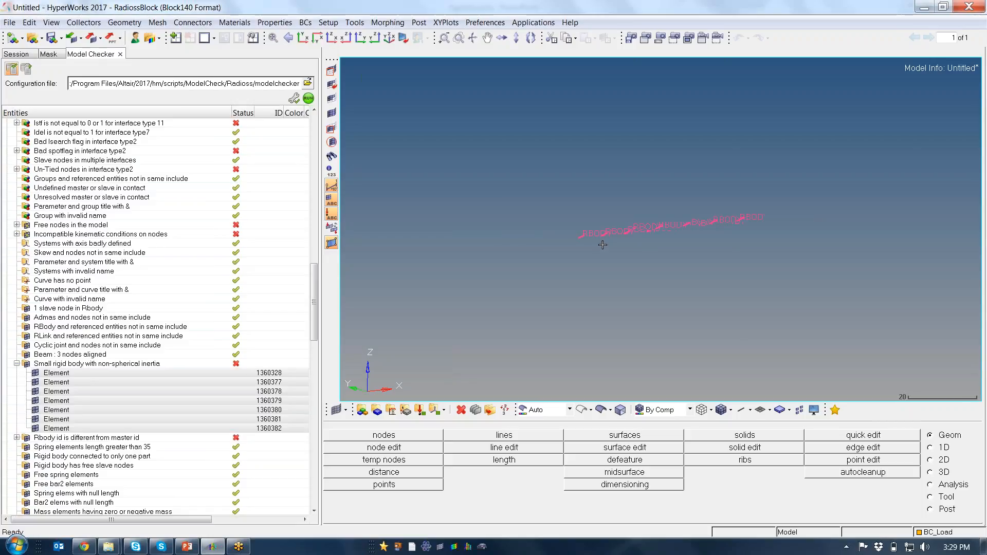
Try to edit the card of all seven selected rigid body elements at once from the warning's list
right_click(164, 393)
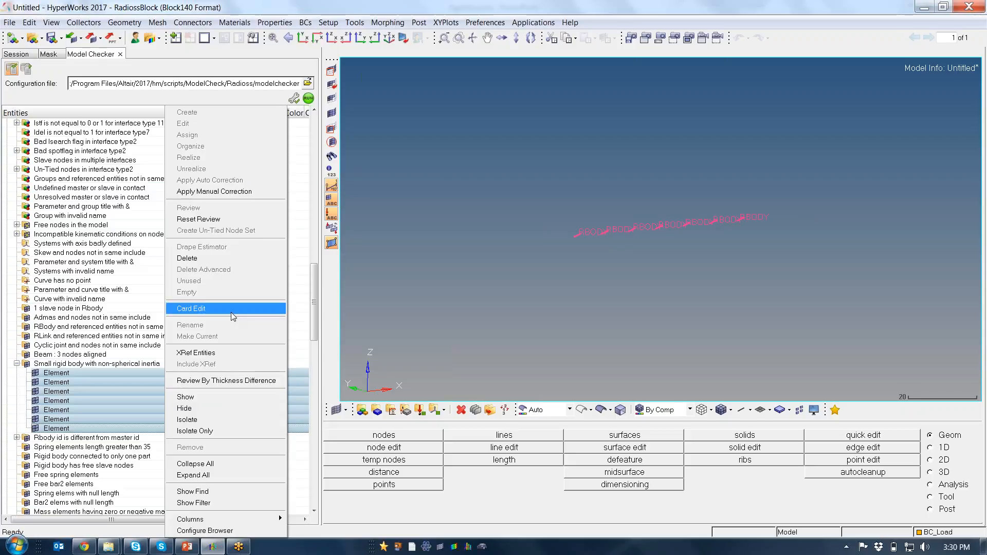
click(231, 311)
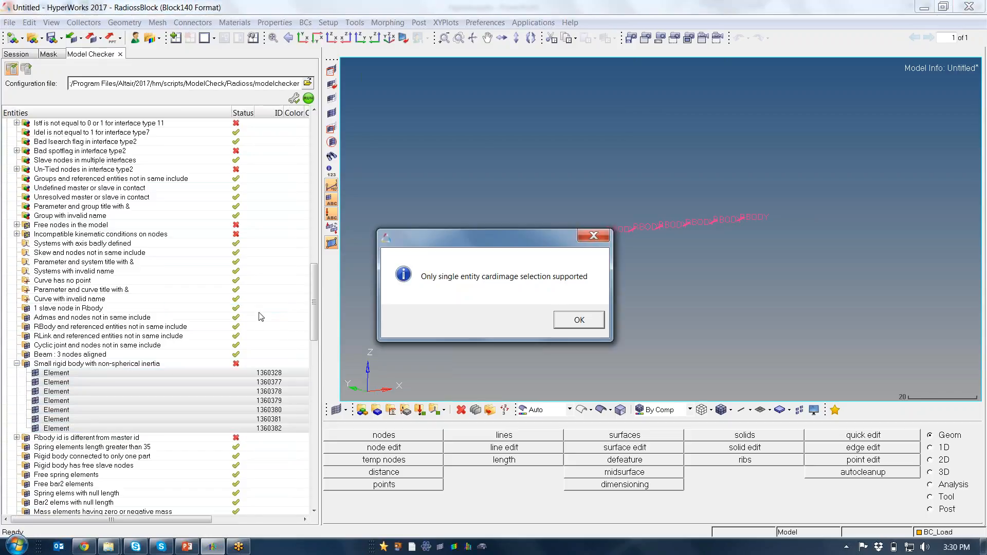
click(577, 320)
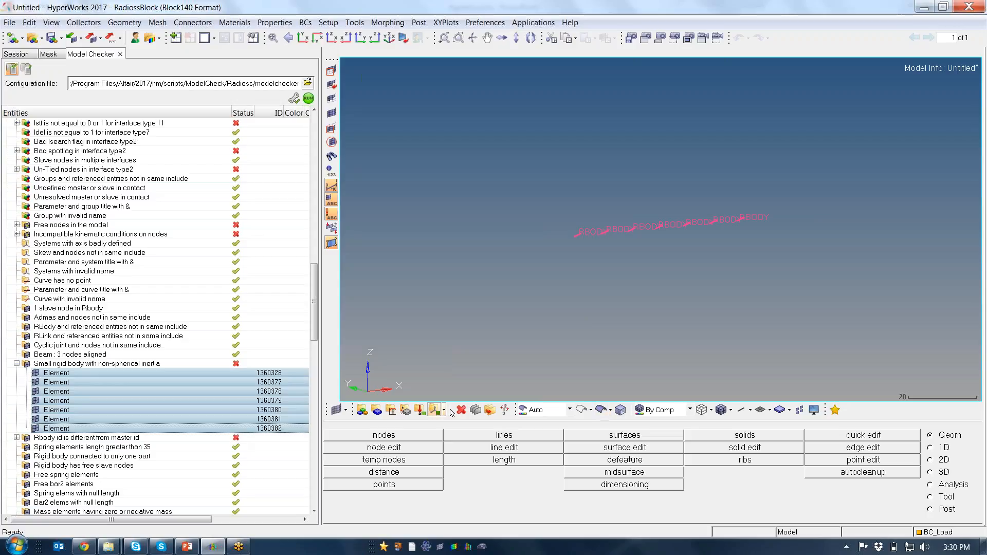
Set up the Card Editor for elements with config rigidlink and type RBODY, and select all the displayed rigid bodies
click(475, 410)
click(332, 434)
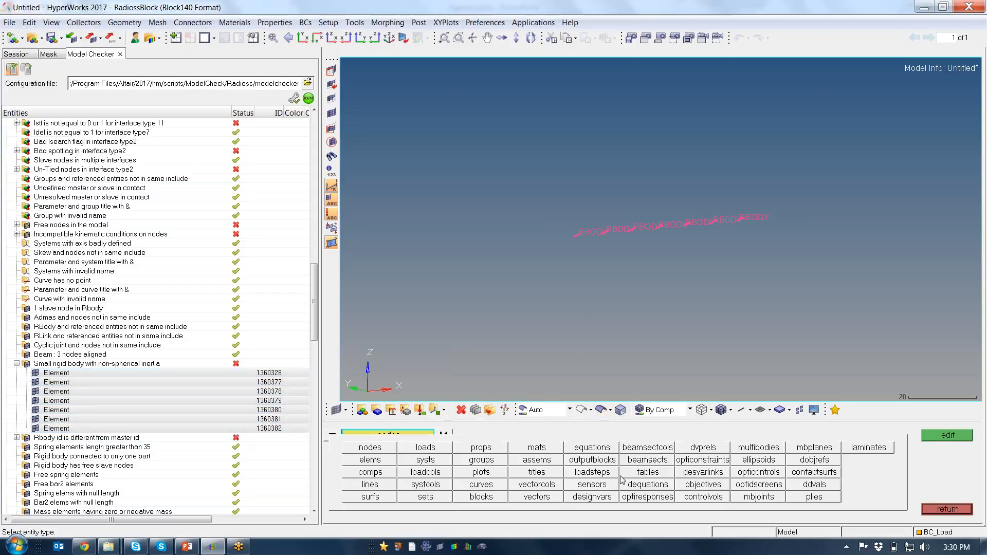
click(370, 460)
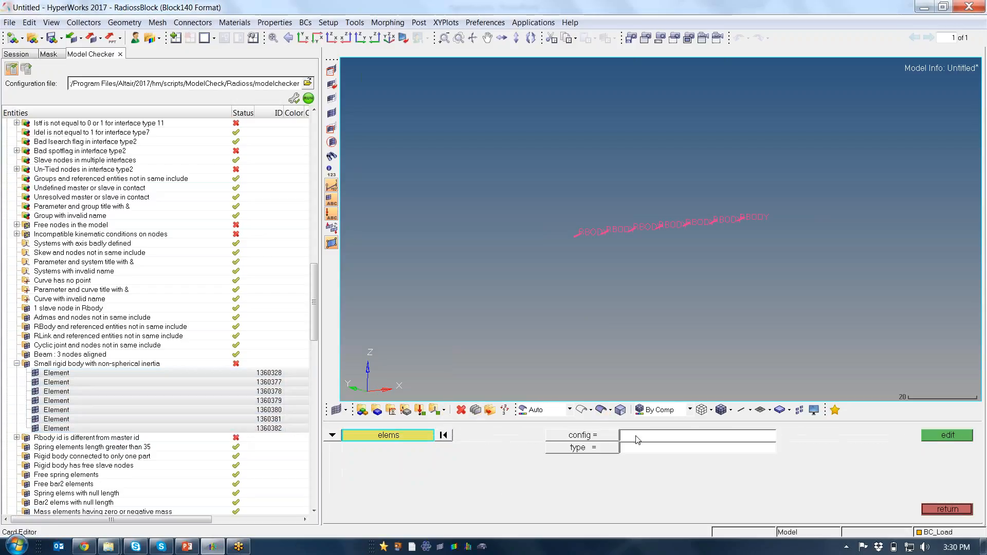
click(605, 438)
click(384, 496)
click(589, 449)
click(614, 461)
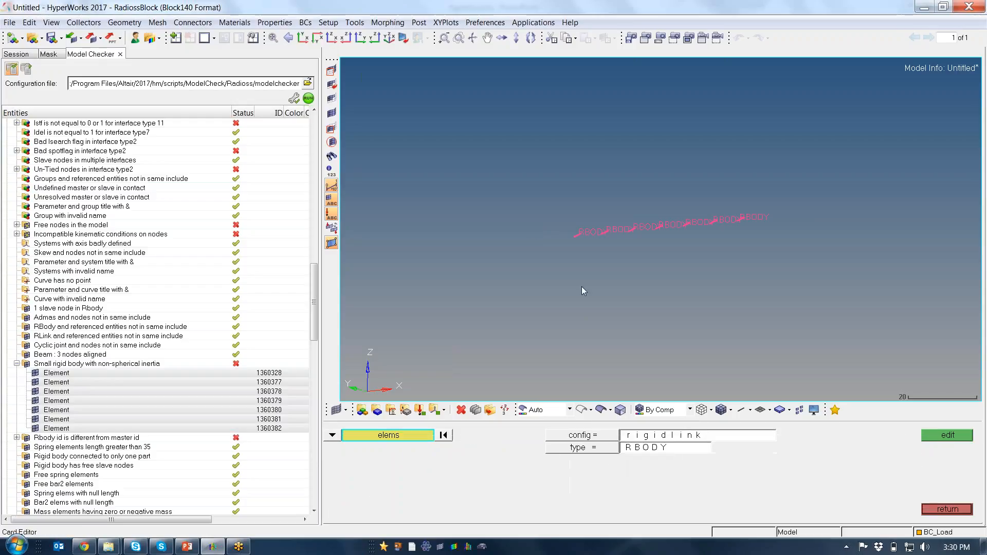
shift+drag(530, 176, 770, 284)
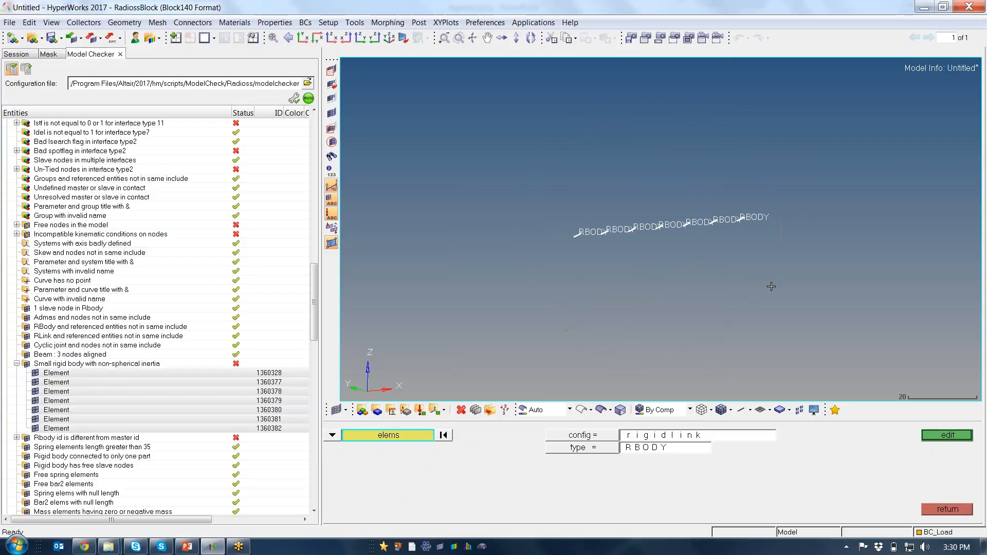
Set ISPHER to 1 on the selected rigid bodies' card, and collapse the Small rigid body with non-spherical inertia warning
click(947, 435)
click(336, 442)
click(592, 419)
click(592, 418)
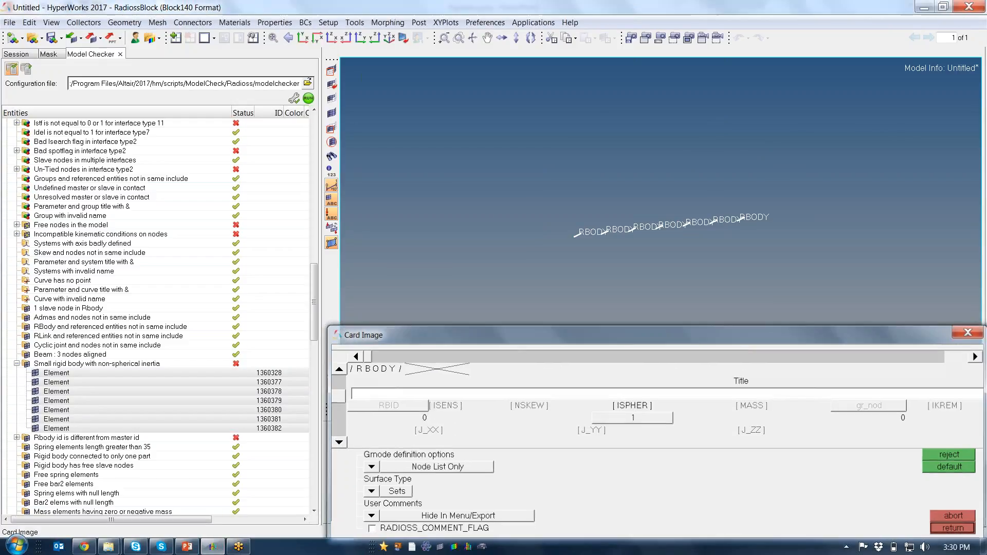
key(Escape)
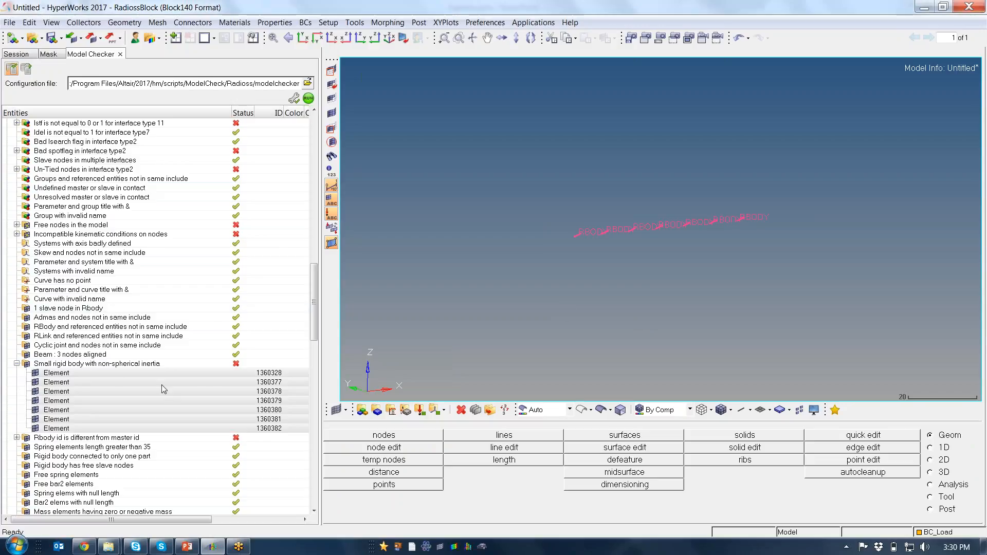
click(17, 363)
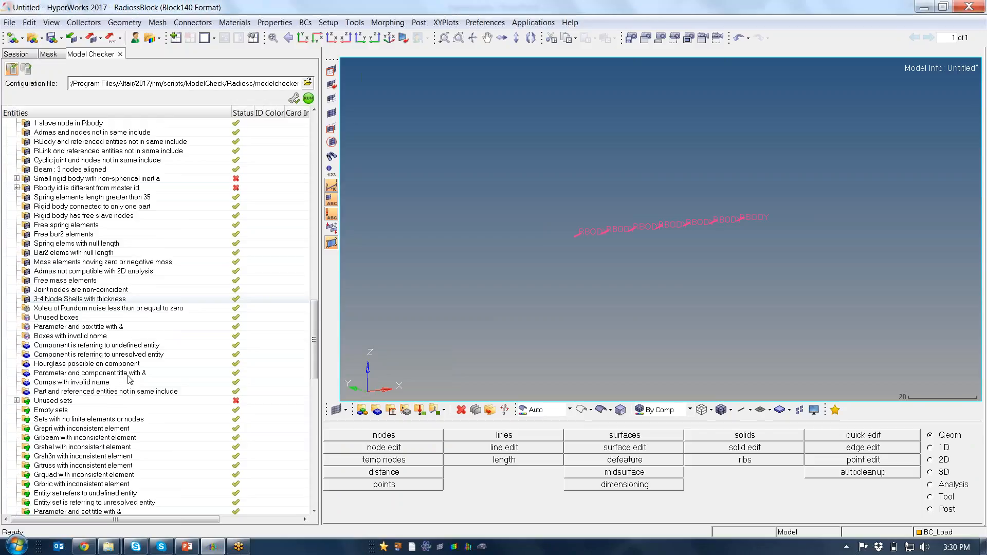
Look through the remaining Model Checker warnings down to the Info section
scroll(128, 378, down, 8)
scroll(133, 379, down, 5)
scroll(138, 380, down, 9)
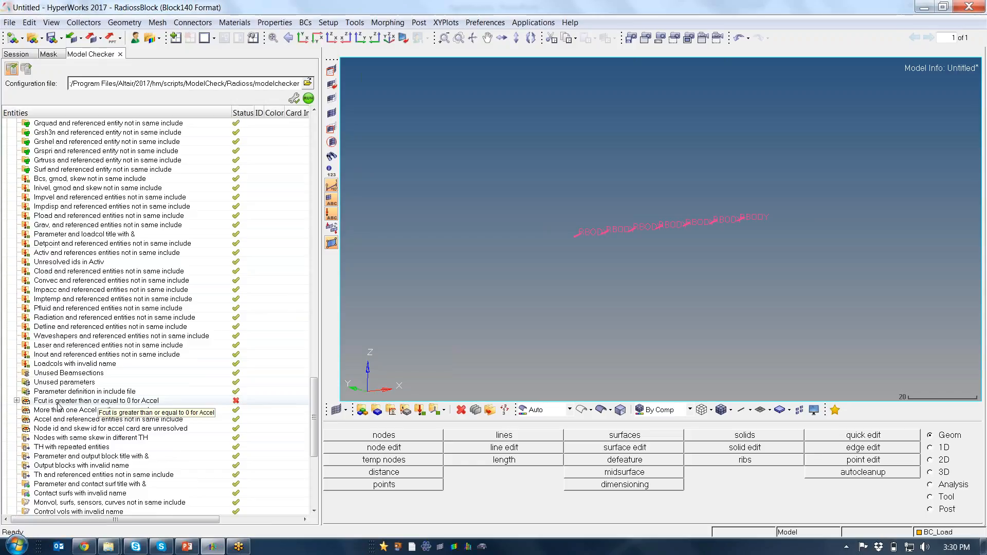
scroll(77, 406, down, 8)
scroll(102, 407, down, 2)
scroll(103, 407, up, 15)
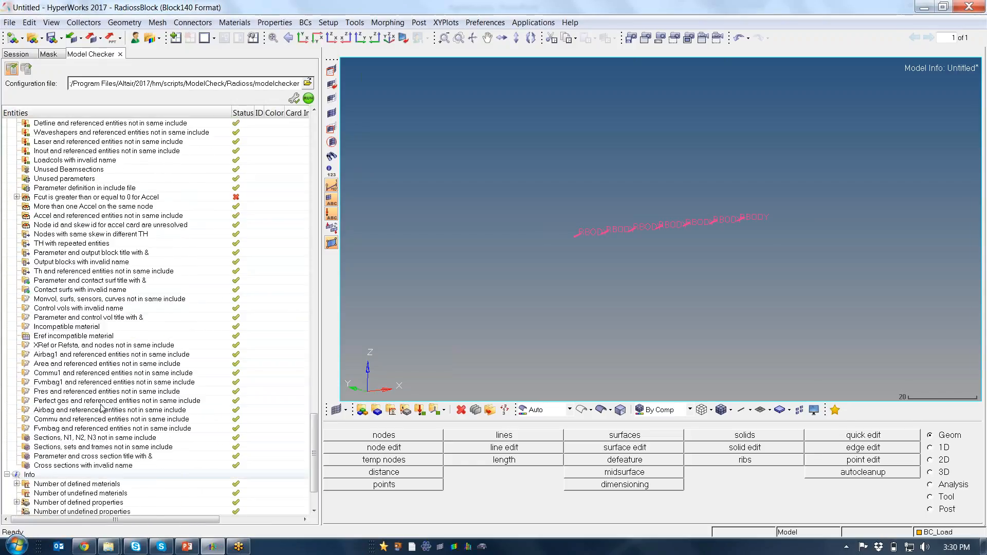
Collapse the Error and Warning sections of the Model Checker results, then review the Info section's entries and collapse it too
scroll(102, 407, up, 20)
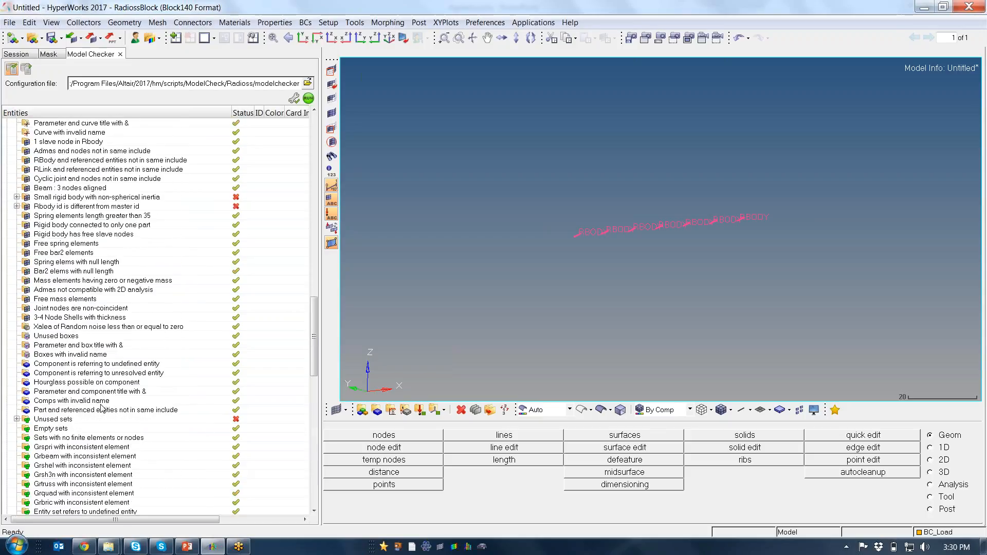
scroll(102, 408, up, 15)
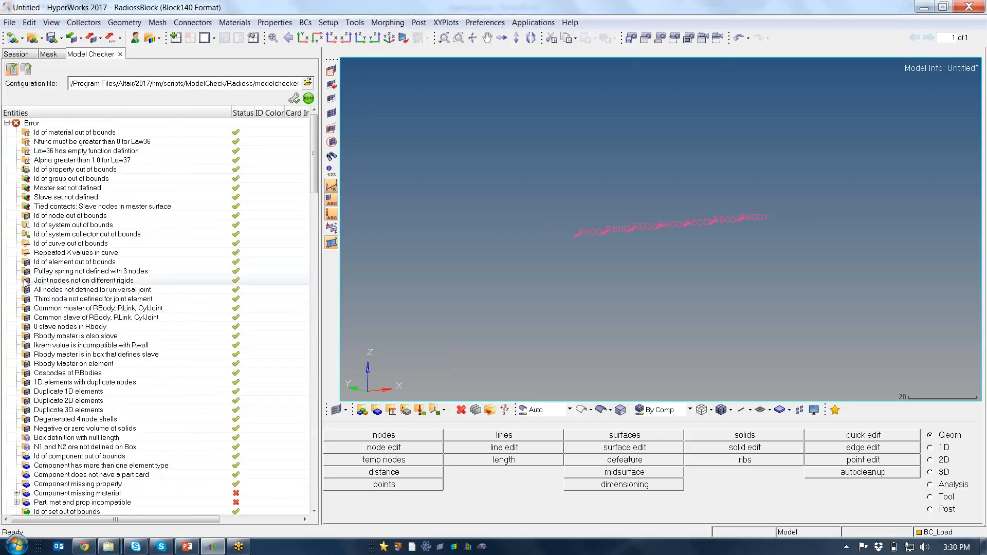
click(6, 123)
click(6, 132)
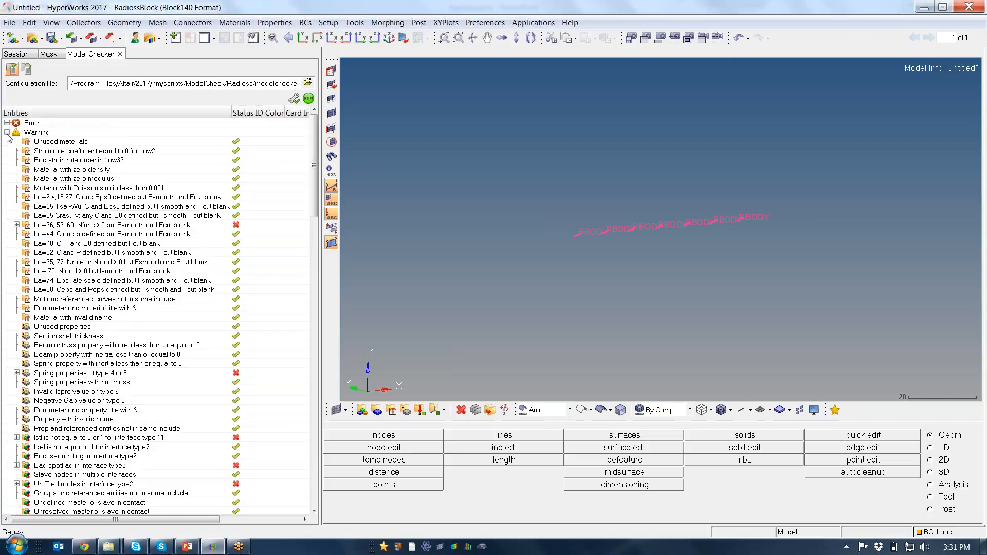
click(6, 133)
click(7, 142)
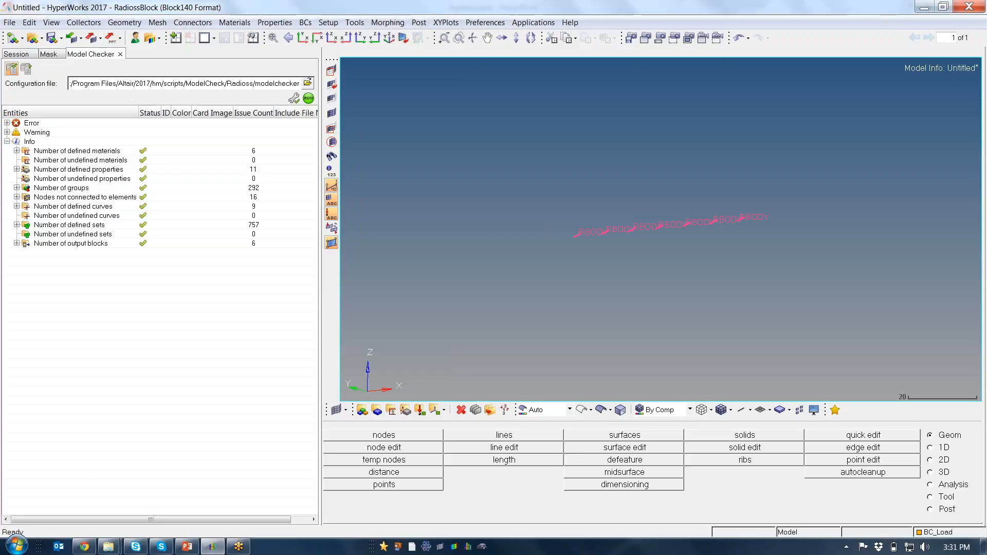
click(7, 141)
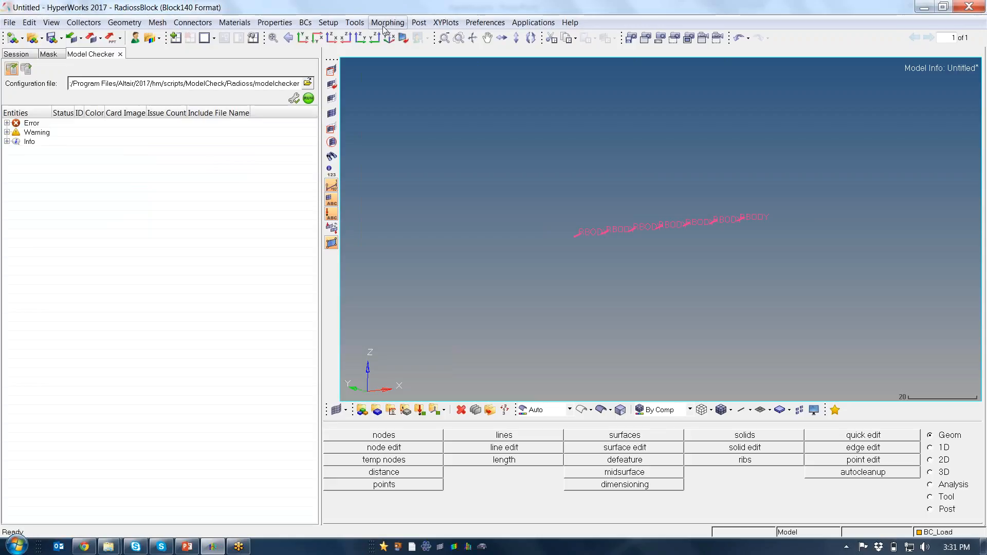
Delete all unused entities from the model: the Master contact surface, the four RW curves and the set grnodnode.2
click(354, 23)
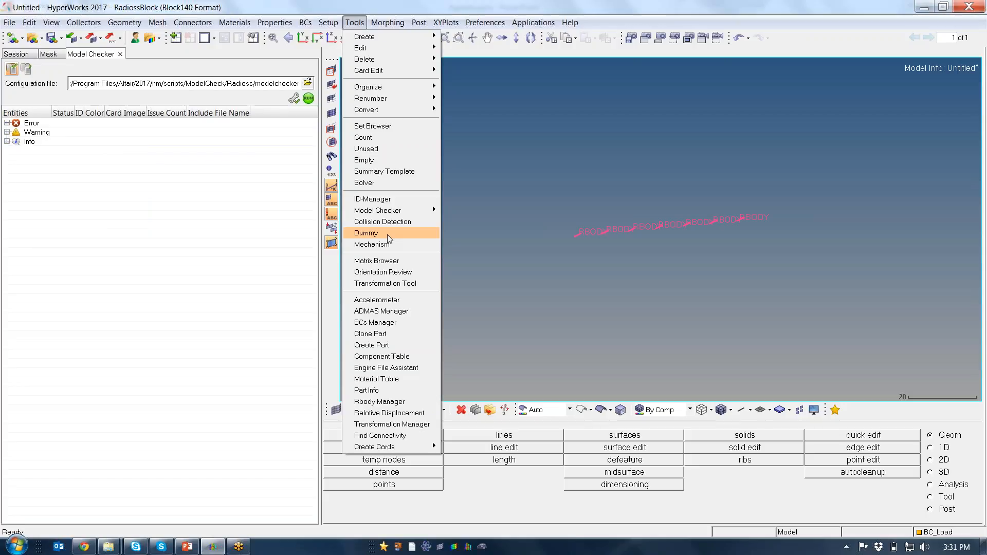
click(390, 149)
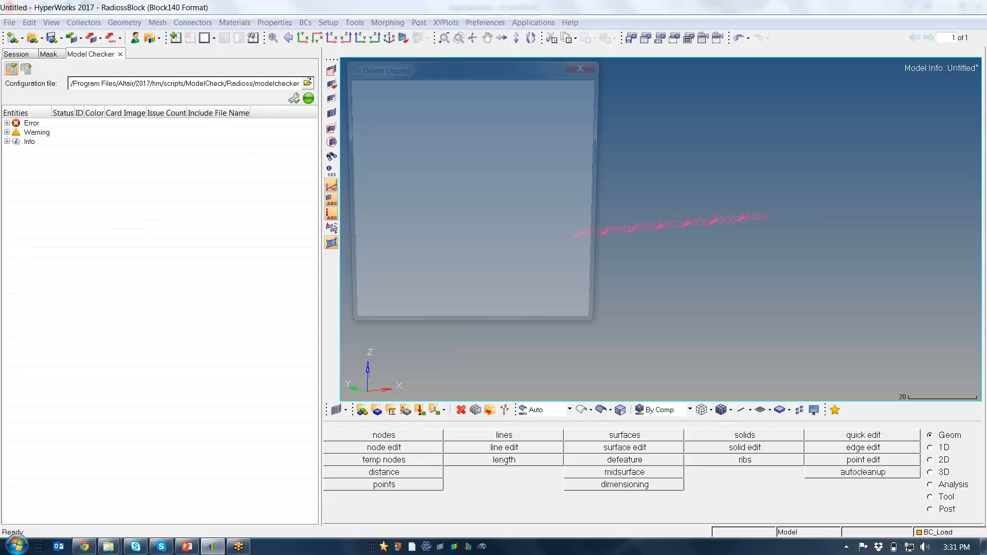
drag(454, 67, 254, 165)
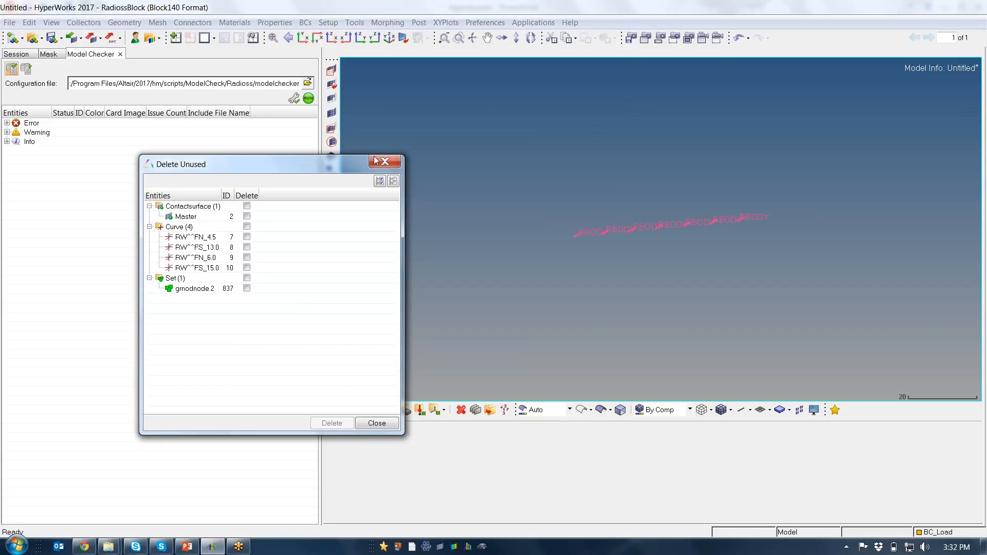
drag(289, 167, 263, 167)
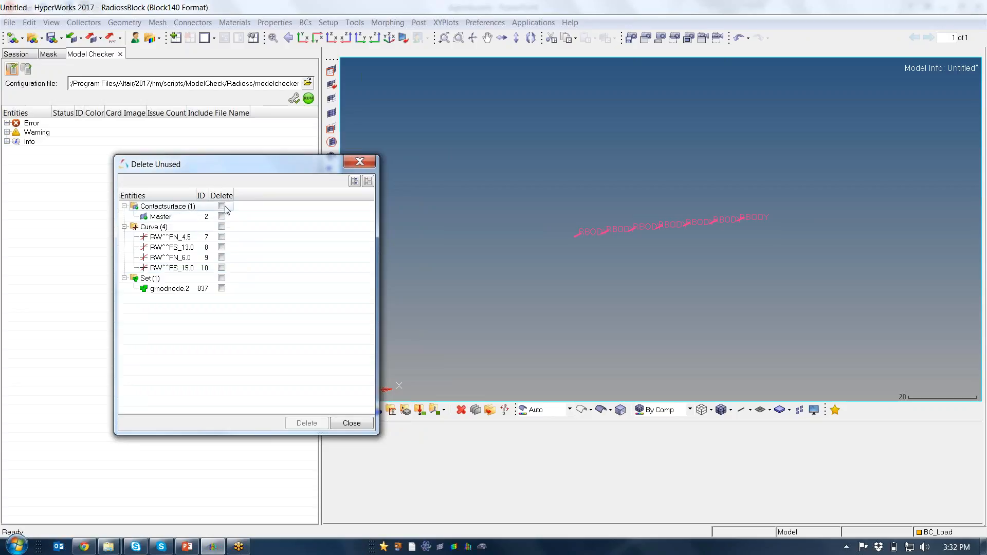
click(354, 182)
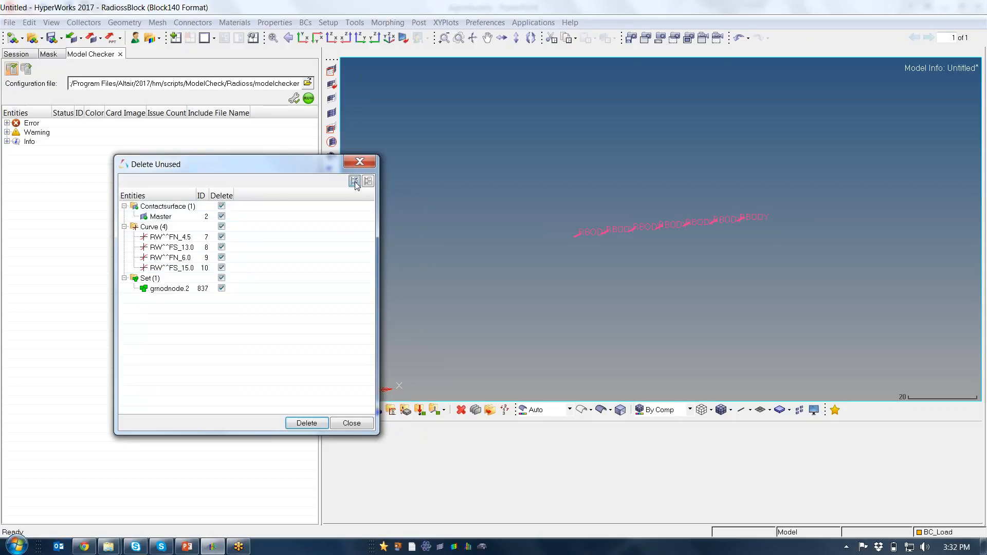
click(303, 423)
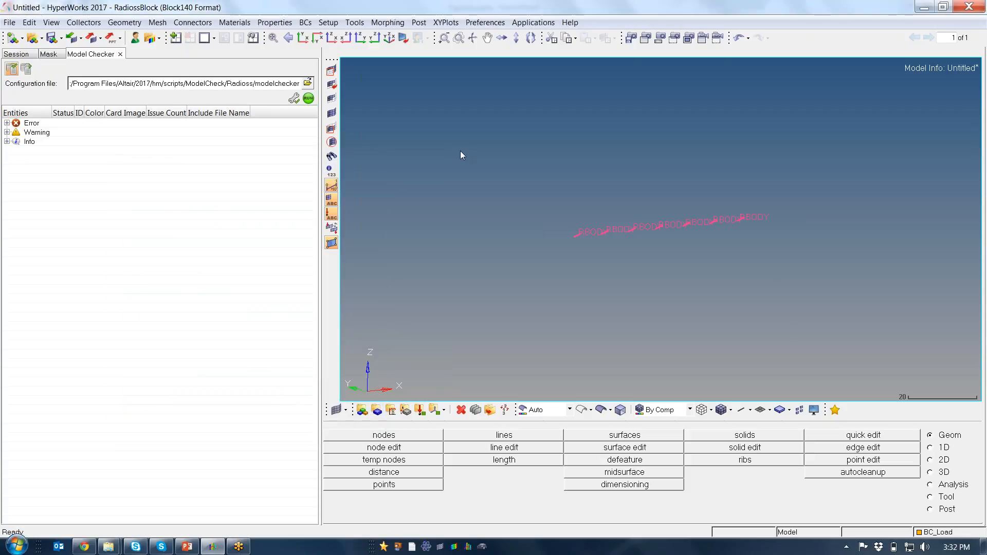
Display all components of the model again and fit the whole vehicle in a perspective side view
key(d)
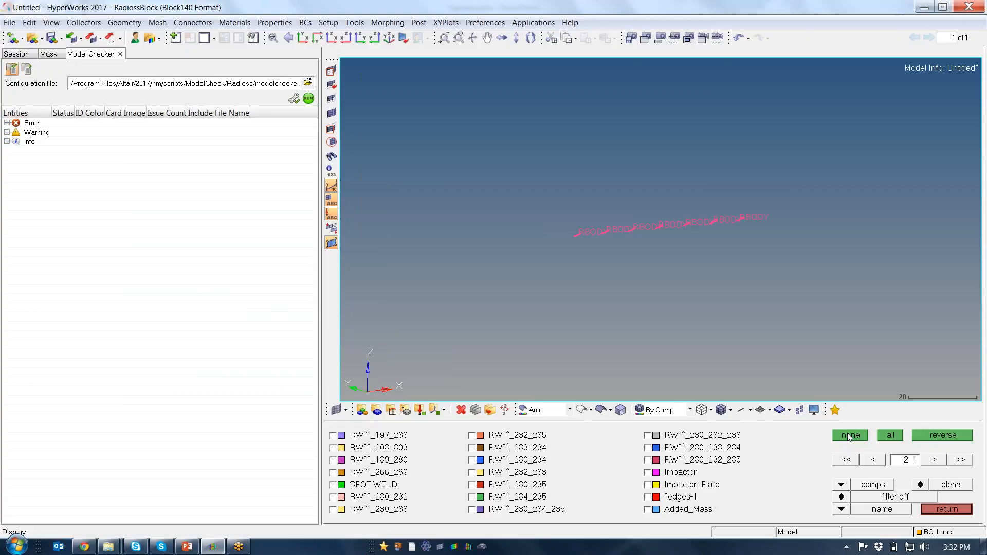
click(891, 436)
key(f)
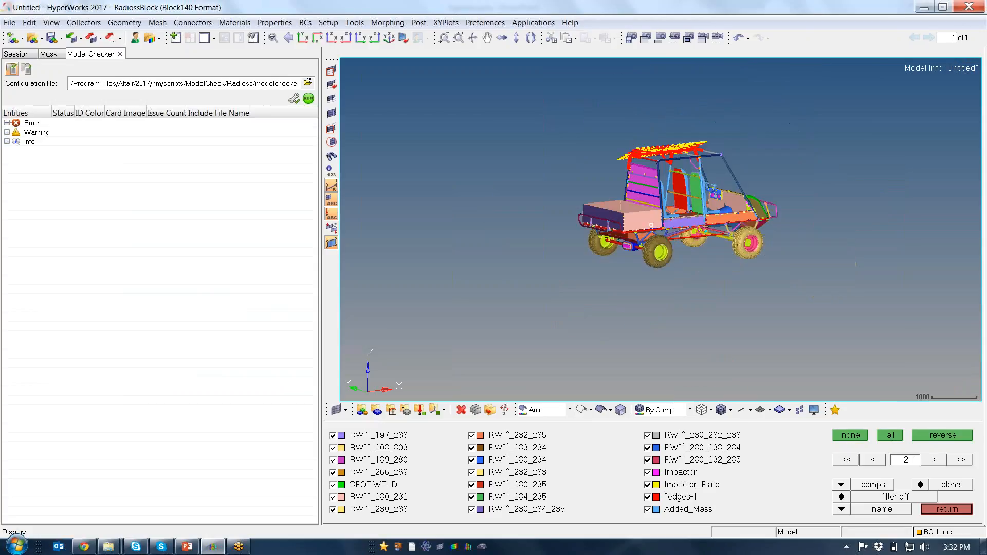
ctrl+drag(856, 263, 760, 226)
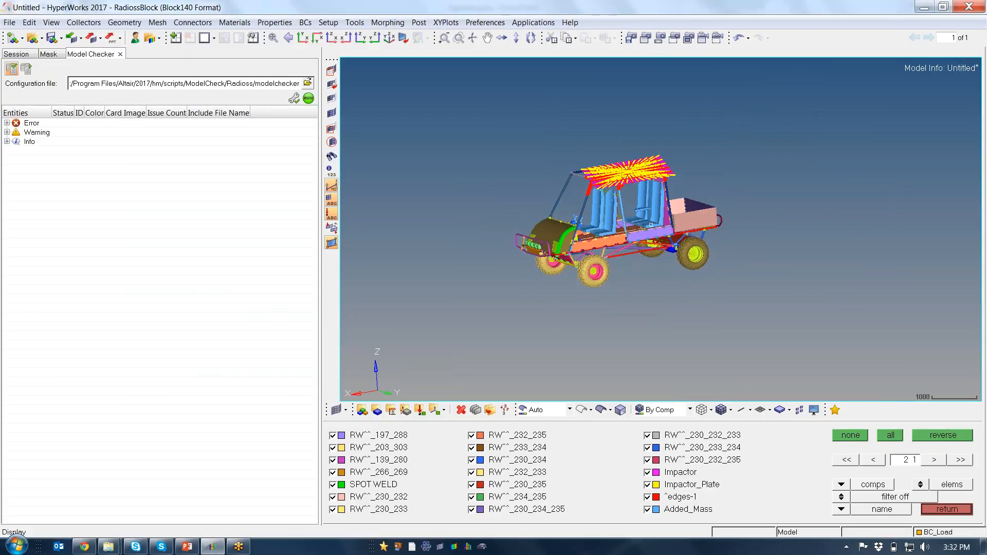
click(946, 508)
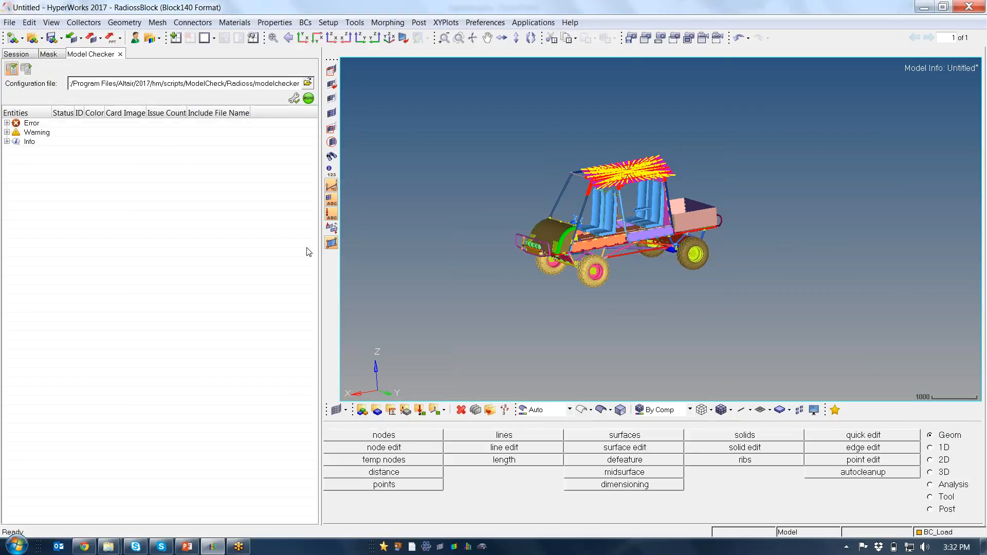
Open the Model Browser and expand the Groups folder down to its last contact interfaces
click(51, 22)
mouse_move(77, 40)
mouse_move(154, 43)
click(227, 57)
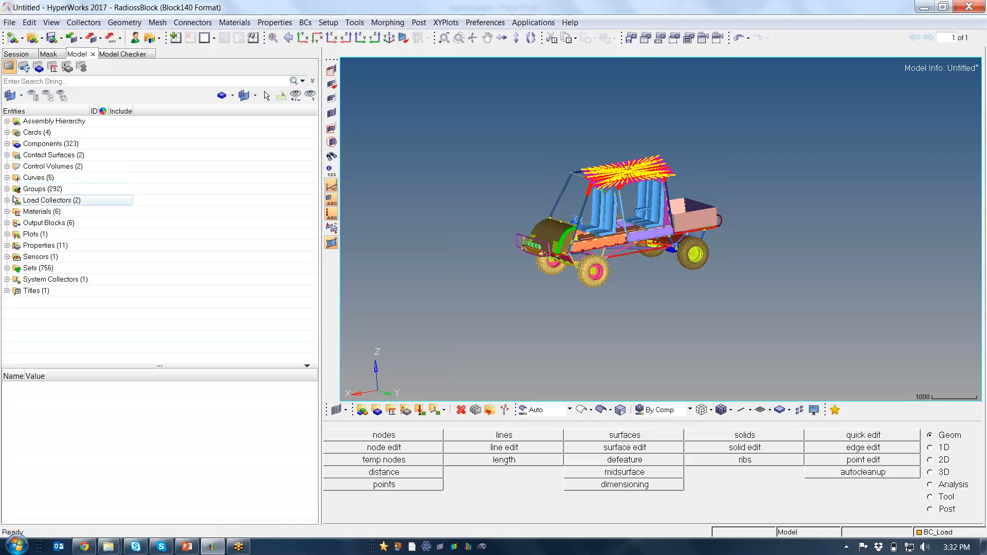
click(6, 189)
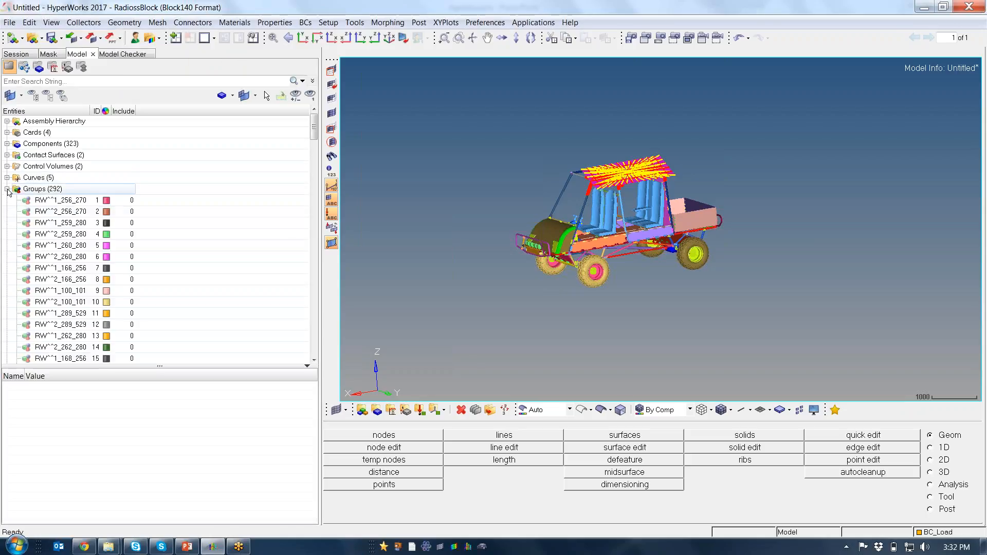
drag(315, 134, 307, 349)
ctrl+drag(601, 201, 609, 227)
ctrl+scroll(611, 246, up, 5)
ctrl+scroll(569, 208, down, 2)
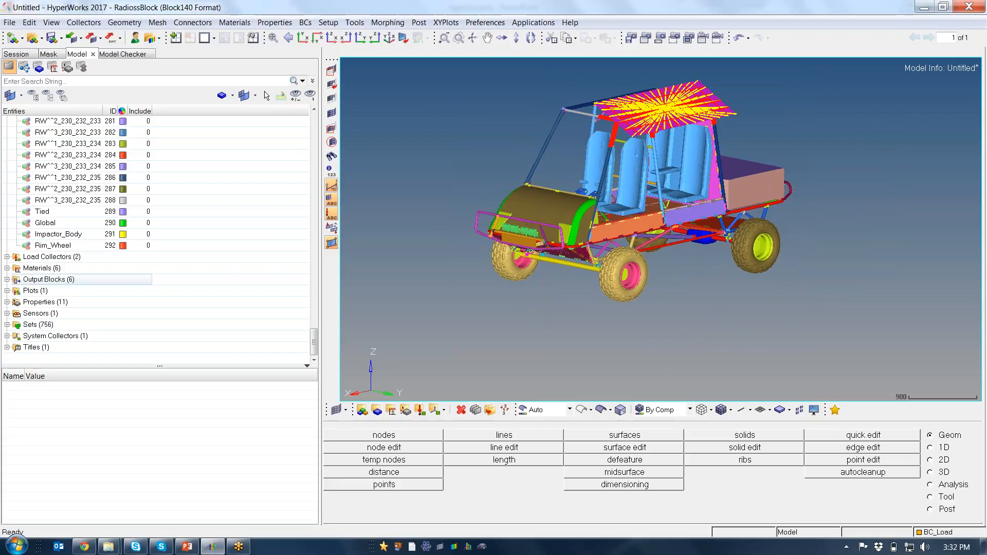
Review the Global contact interface on the vehicle, examine its master and slave entities up close, and end the review
click(54, 226)
right_click(53, 225)
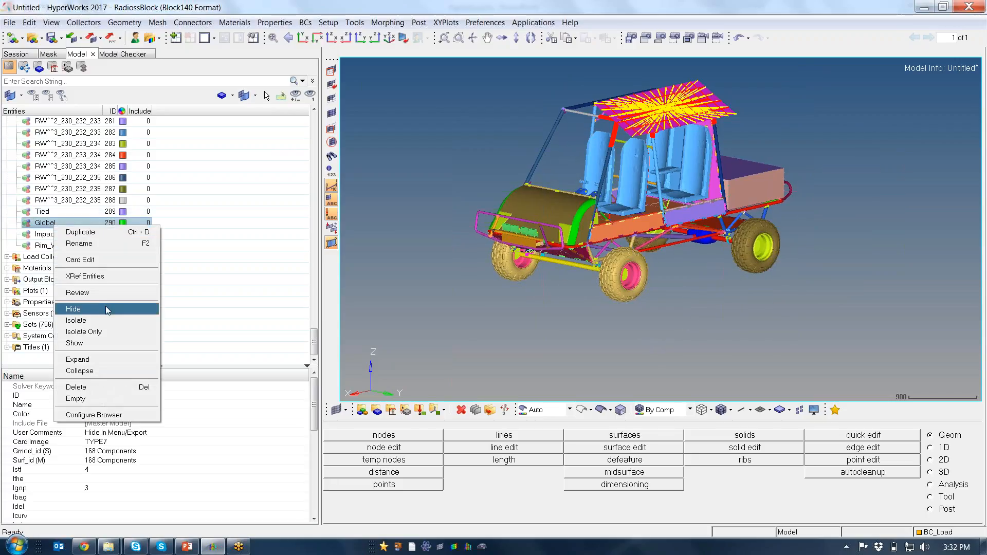
click(77, 293)
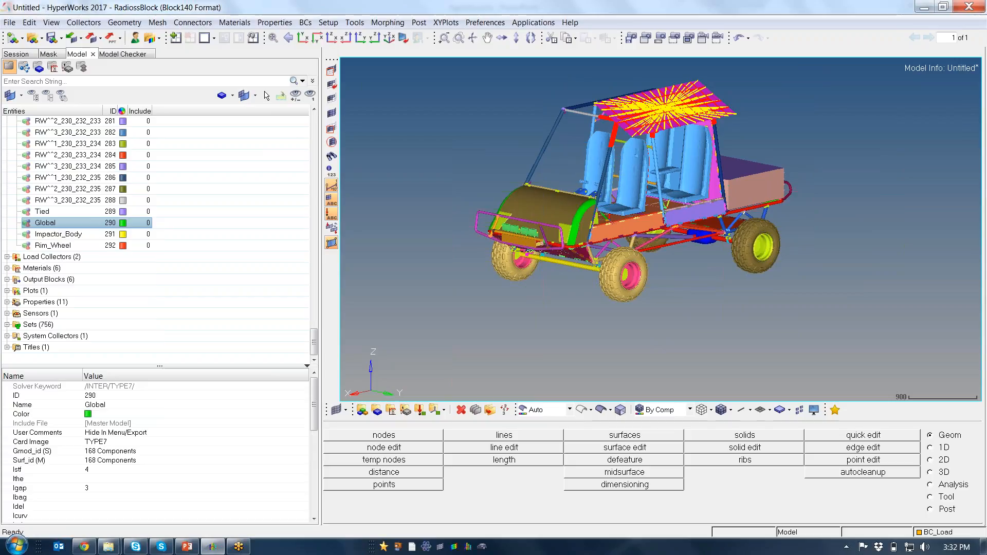
ctrl+drag(666, 191, 578, 240)
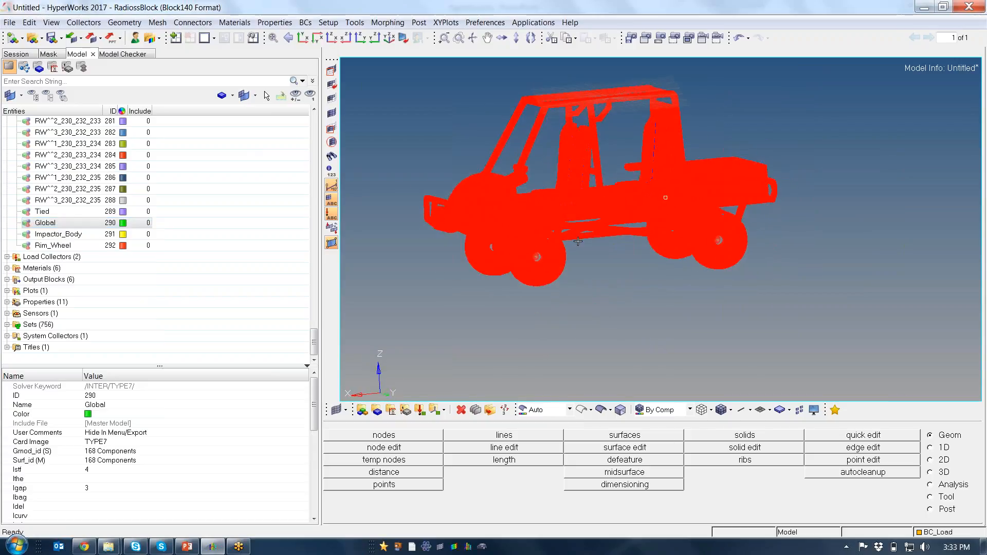
ctrl+scroll(570, 221, up, 4)
scroll(569, 220, up, 6)
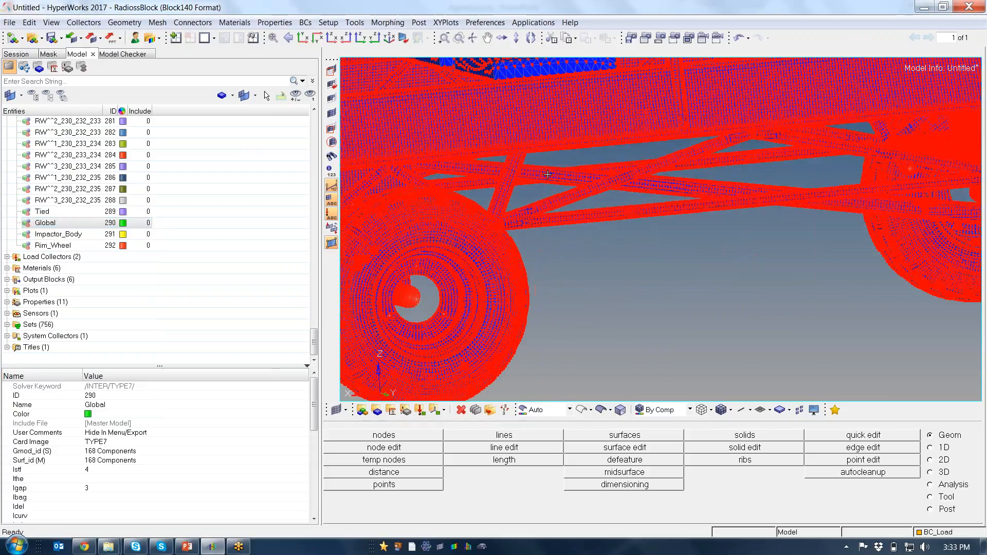
scroll(569, 220, down, 6)
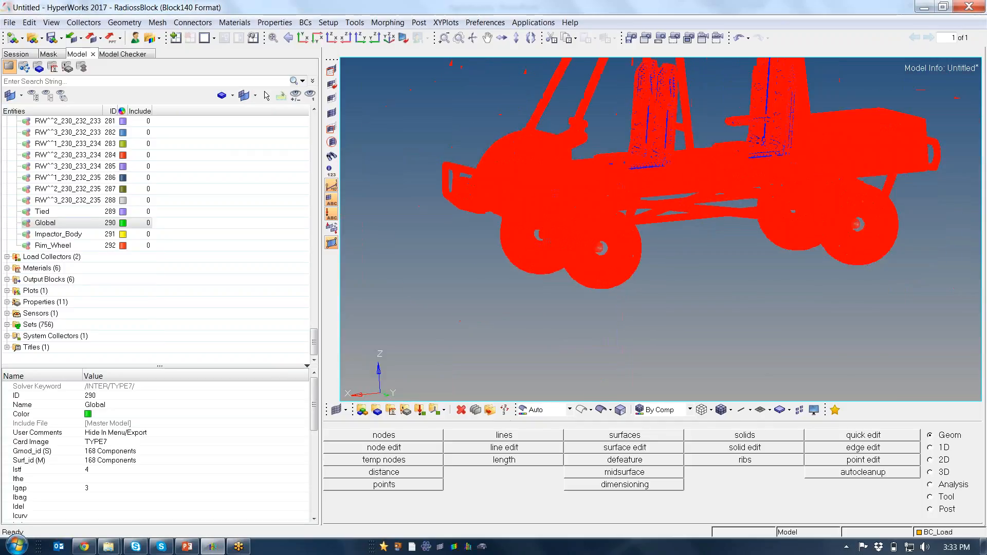
scroll(516, 204, down, 5)
scroll(515, 204, up, 2)
scroll(515, 205, down, 1)
key(Escape)
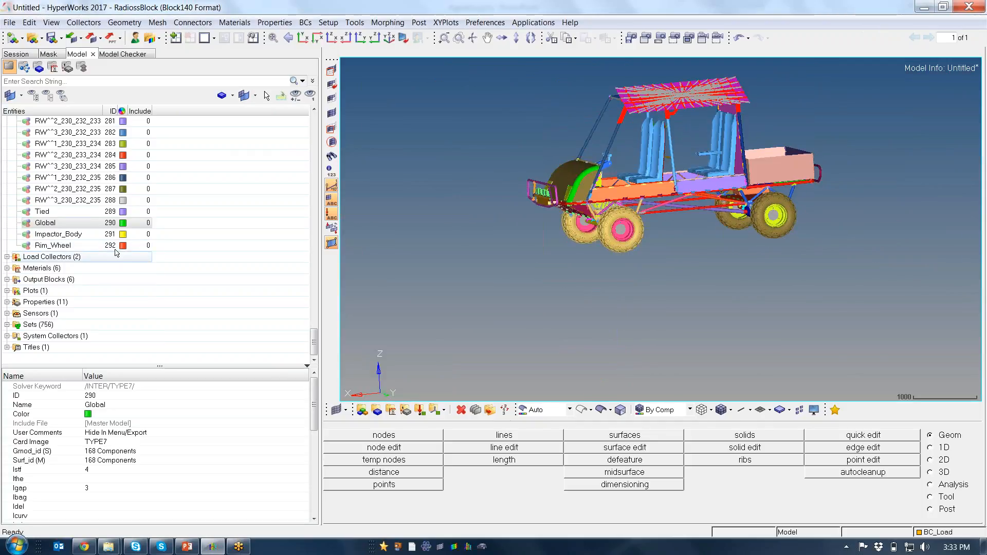
Review the Rim_Wheel tied interface to examine its master and slave entities at the wheels
click(53, 245)
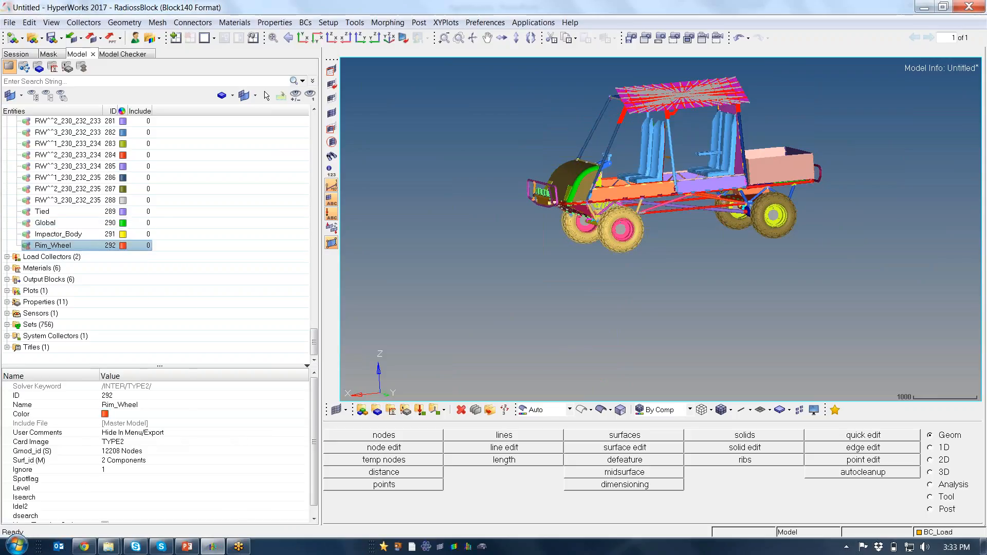
right_click(81, 246)
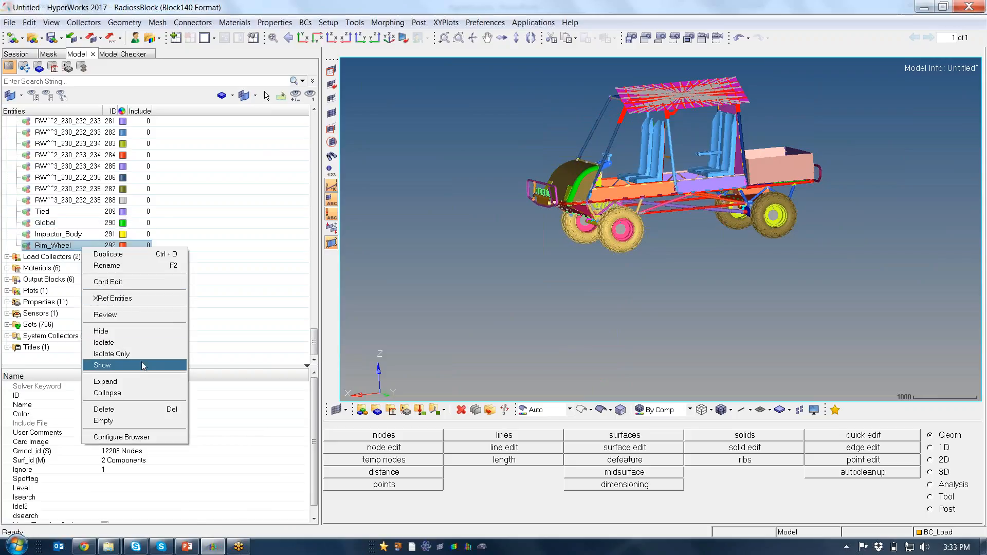
click(131, 315)
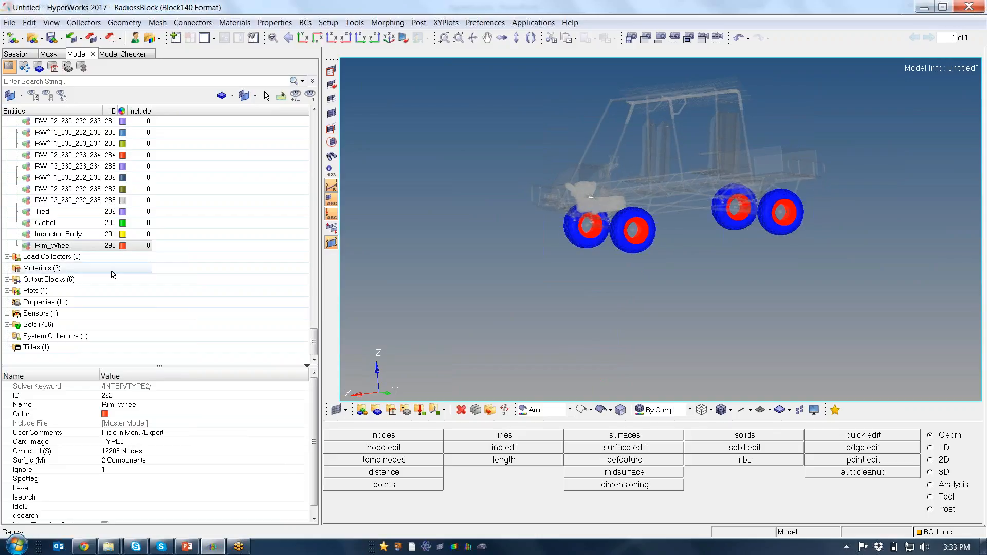
Review the Tied interface and examine its slave nodes and master surfaces on the seats up close
click(61, 211)
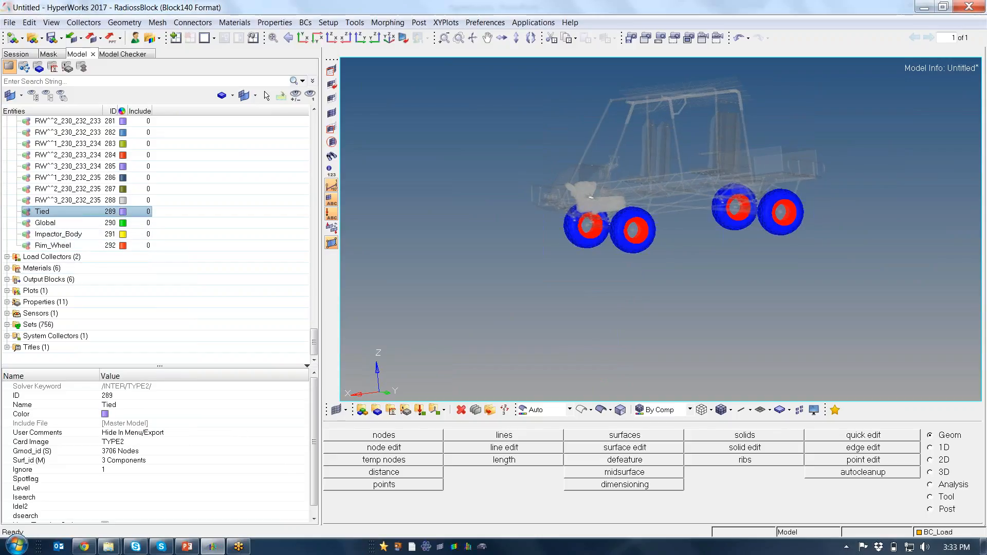
right_click(70, 212)
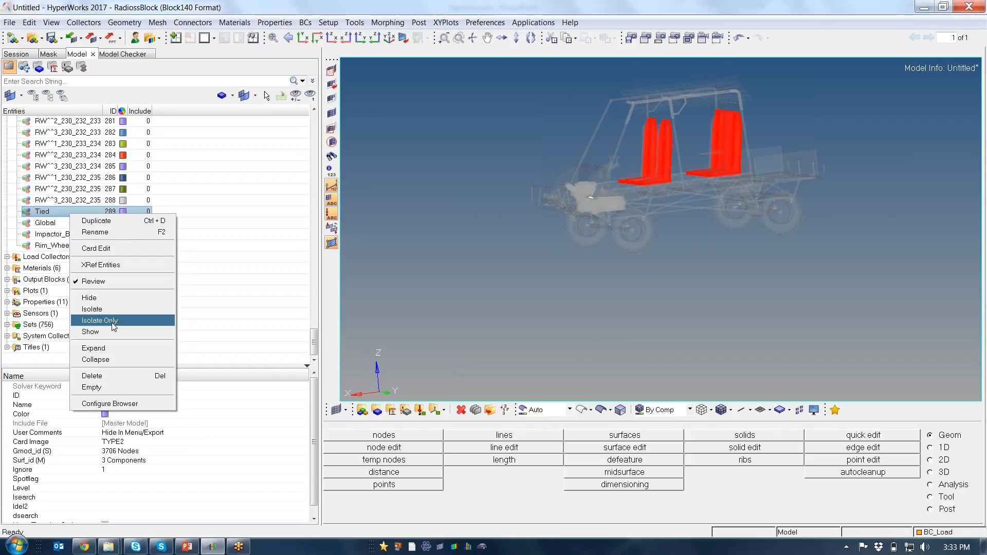
click(115, 281)
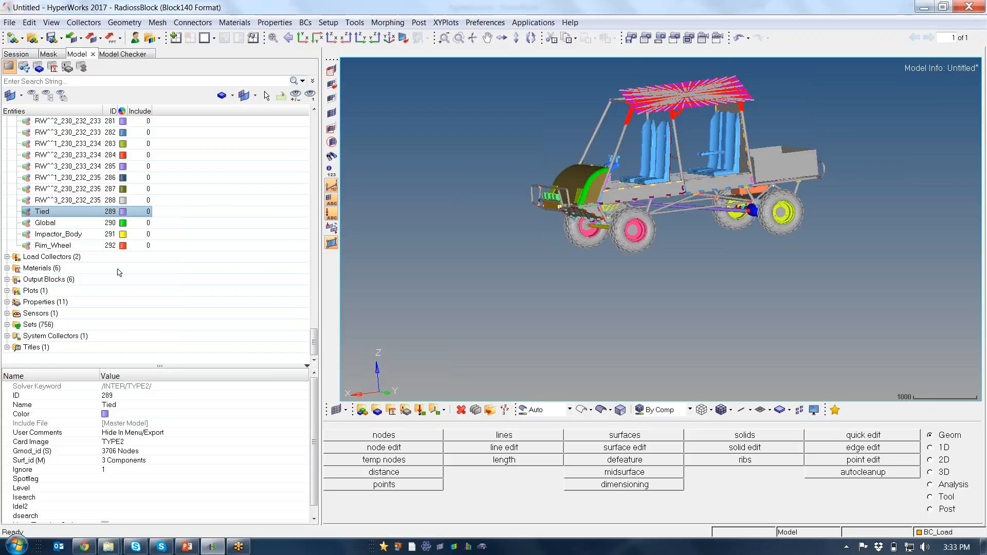
right_click(85, 213)
click(124, 280)
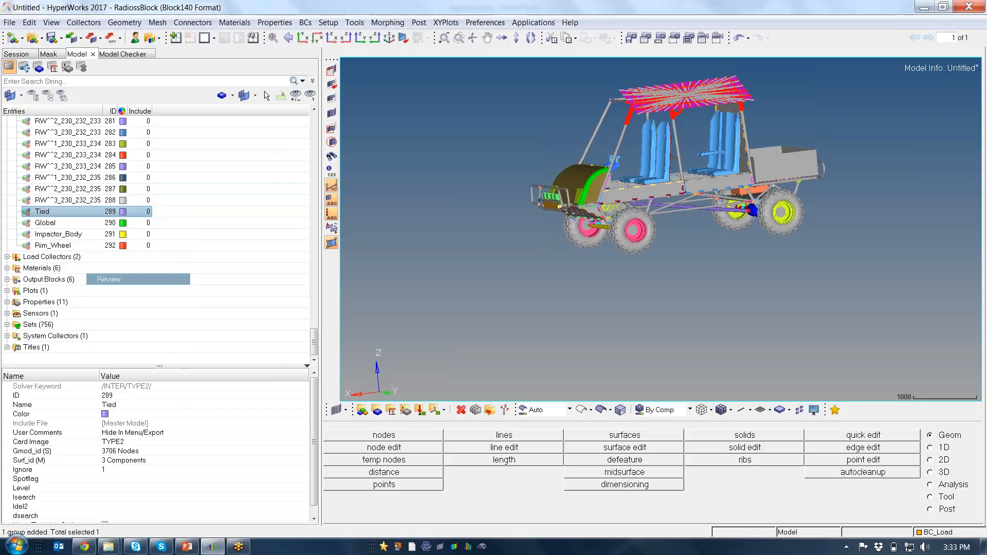
ctrl+drag(680, 165, 603, 155)
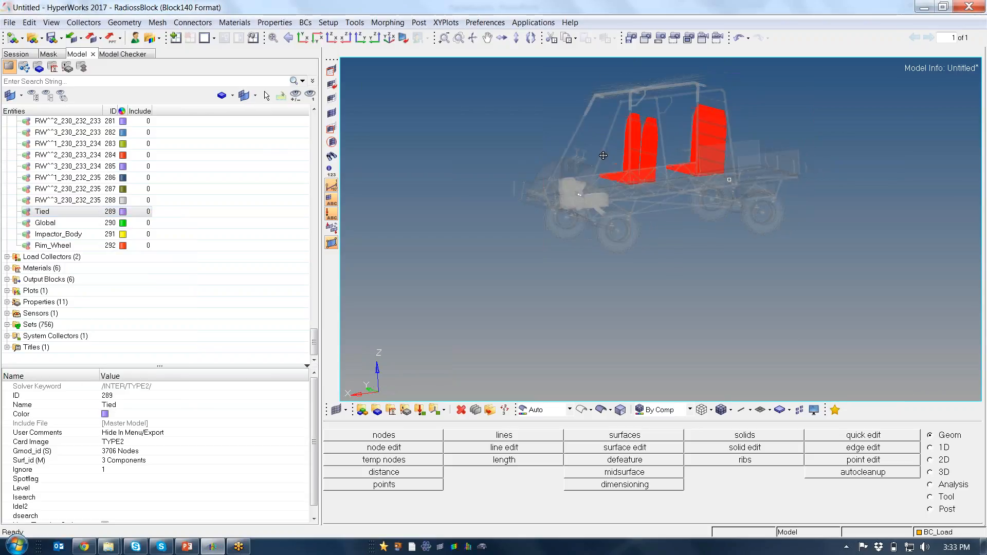
scroll(603, 155, up, 6)
ctrl+drag(650, 188, 627, 179)
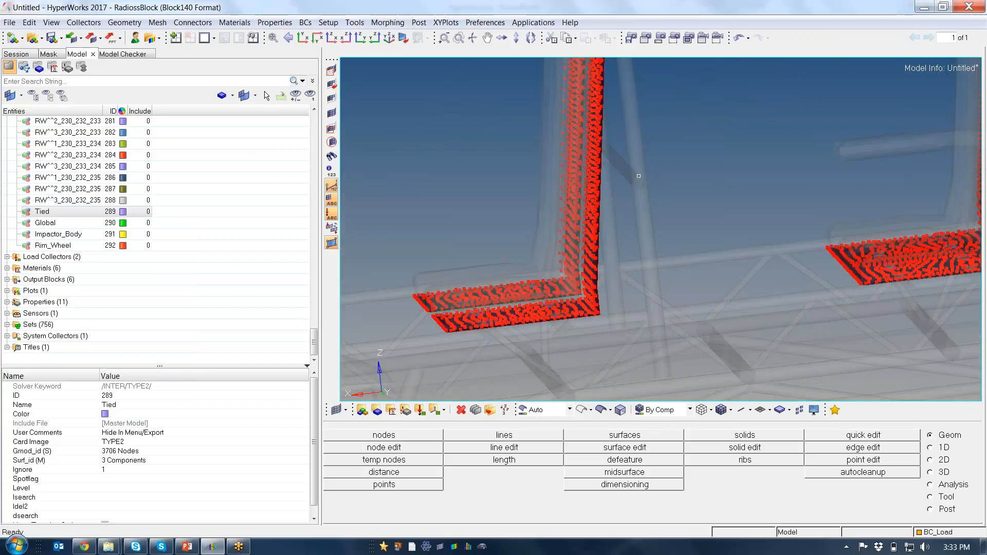
scroll(627, 179, down, 8)
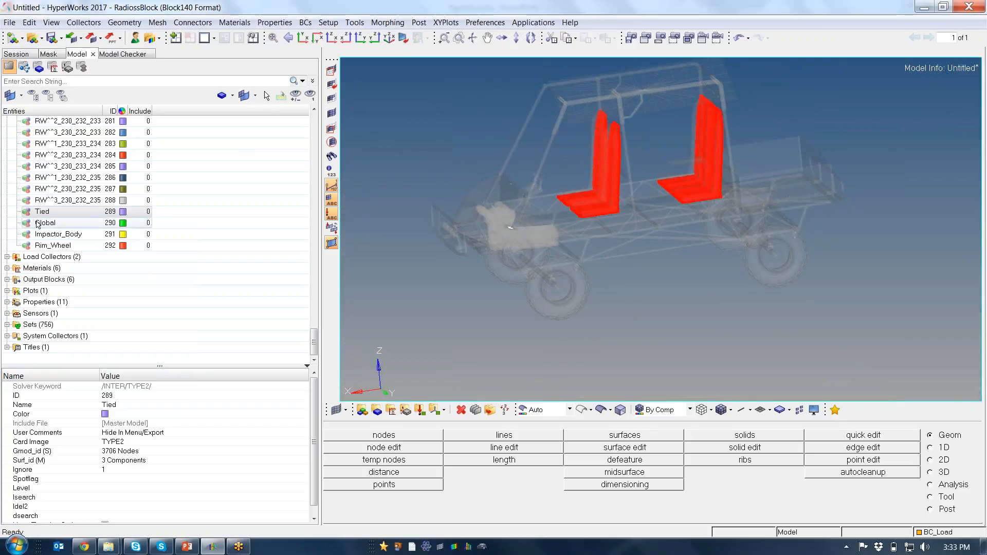
Inspect the Impactor_Body contact interface's master and slave lines at the roof and switch its review off
click(51, 234)
right_click(51, 234)
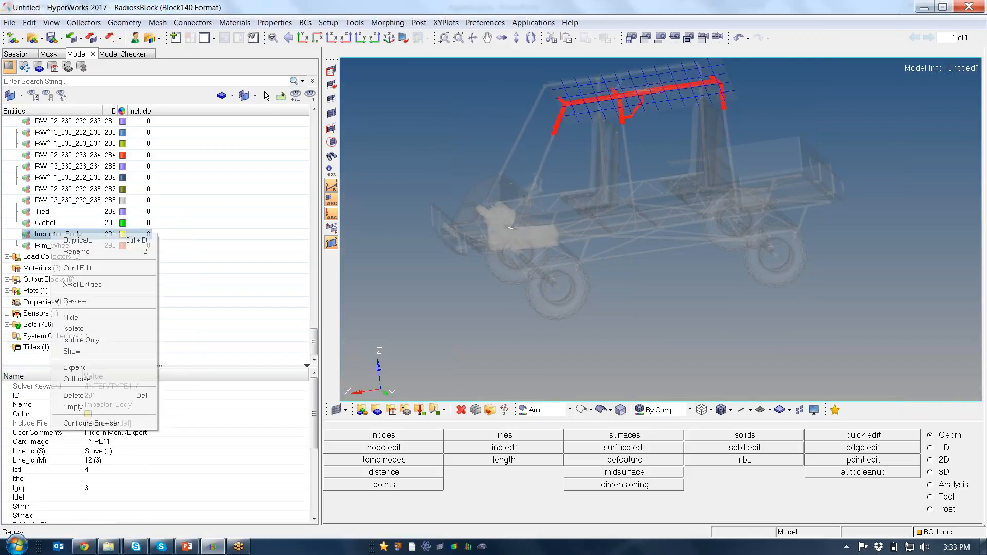
click(75, 300)
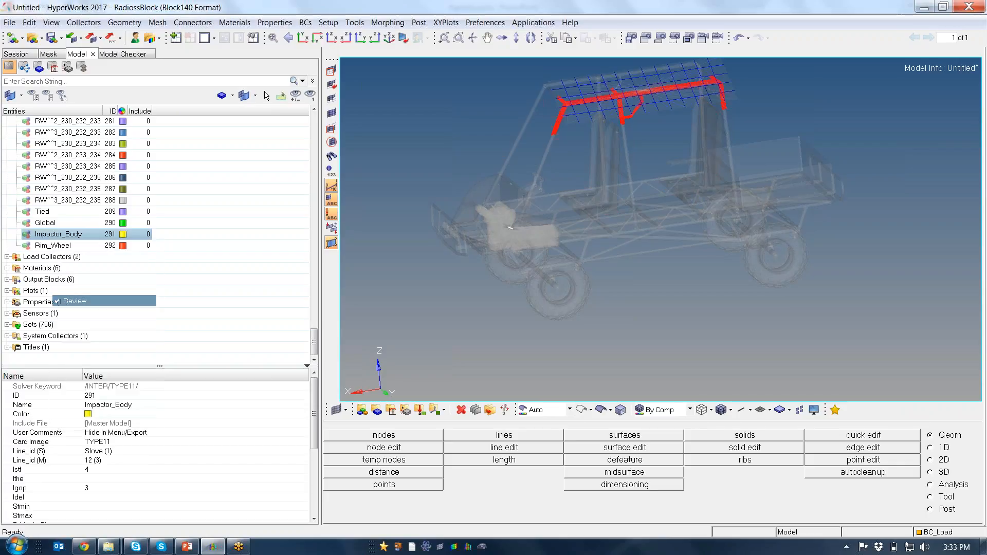
Examine the Impactor_Body edge contact between the impactor plate and the roof frame tubes from several angles and up close
right_click(71, 234)
click(75, 301)
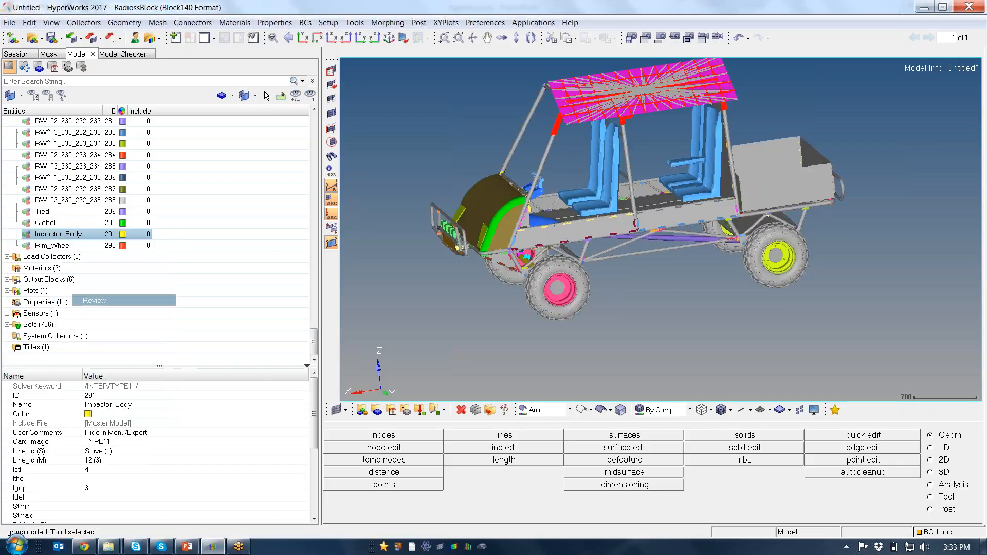
ctrl+drag(446, 191, 664, 117)
ctrl+right_drag(664, 118, 591, 194)
scroll(590, 194, up, 3)
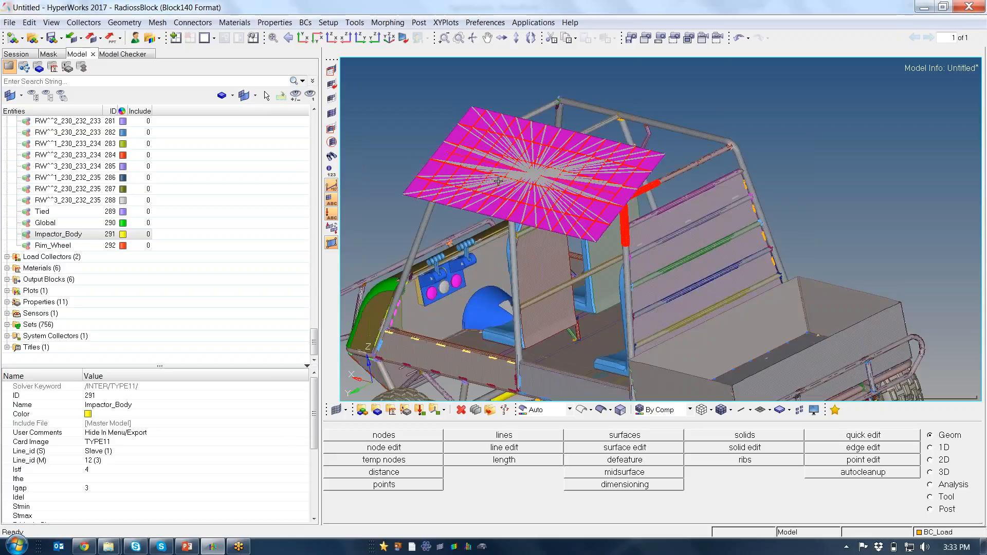
ctrl+drag(574, 193, 584, 240)
ctrl+scroll(560, 170, up, 3)
ctrl+drag(550, 192, 533, 155)
ctrl+right_drag(534, 155, 623, 233)
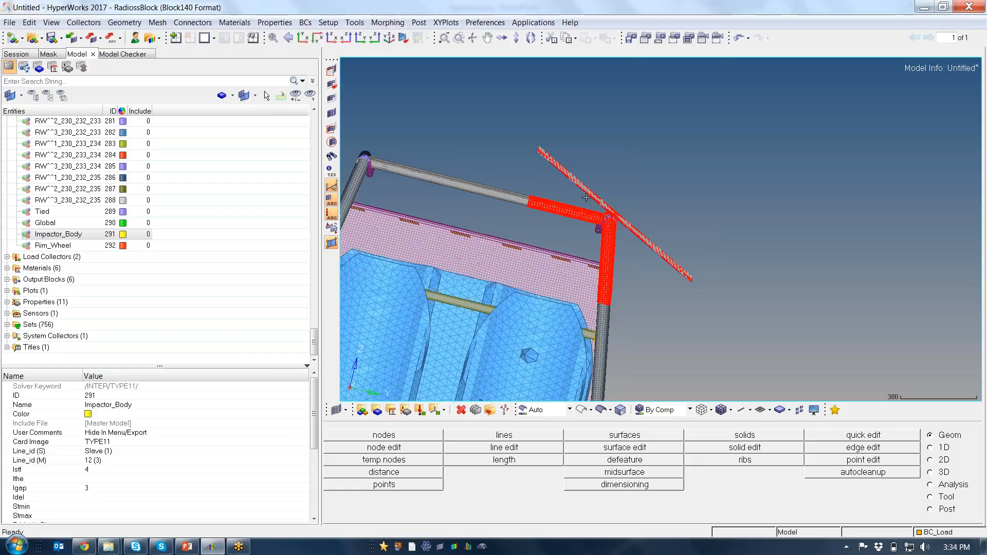
ctrl+scroll(600, 264, down, 5)
ctrl+drag(600, 264, 595, 232)
ctrl+scroll(600, 223, up, 3)
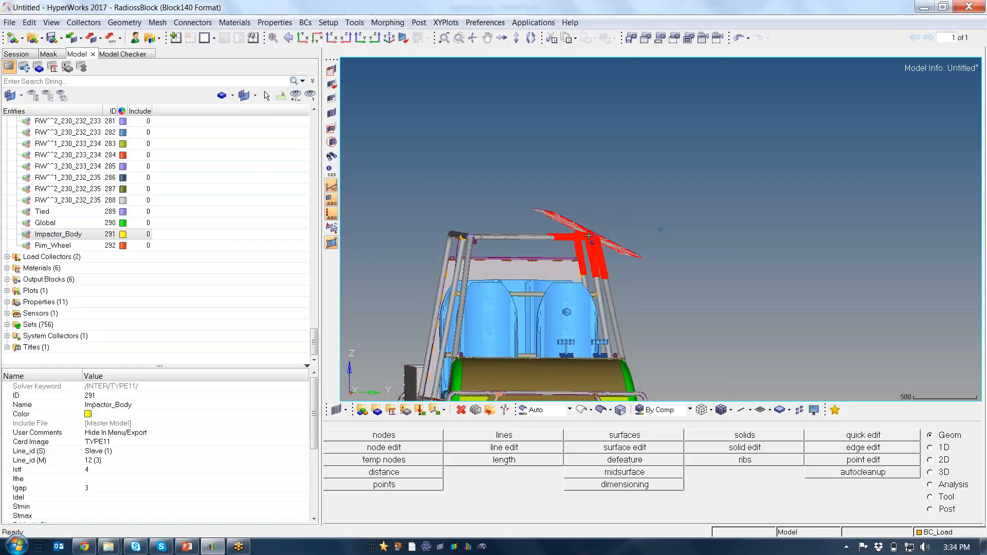
ctrl+right_drag(489, 346, 512, 244)
ctrl+drag(512, 244, 535, 282)
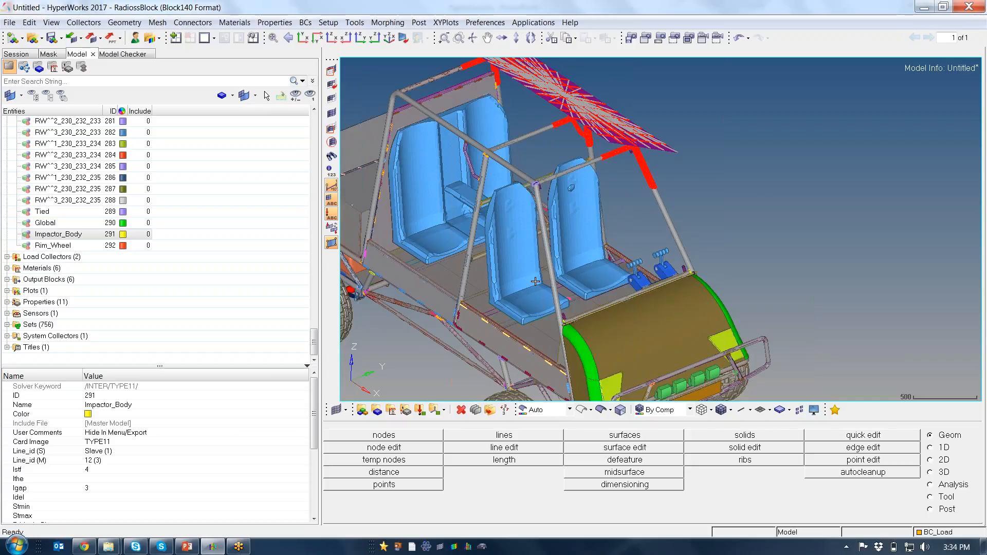
ctrl+drag(569, 241, 673, 196)
ctrl+scroll(621, 183, up, 4)
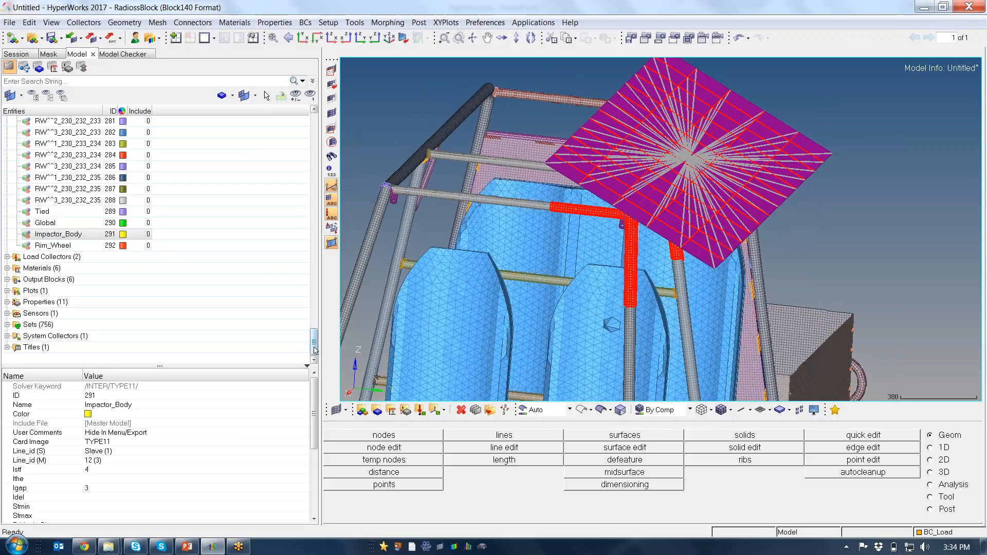
Isolate all 2D elements so only the shell meshes of the vehicle and impactor plate are displayed
drag(315, 351, 314, 138)
click(7, 157)
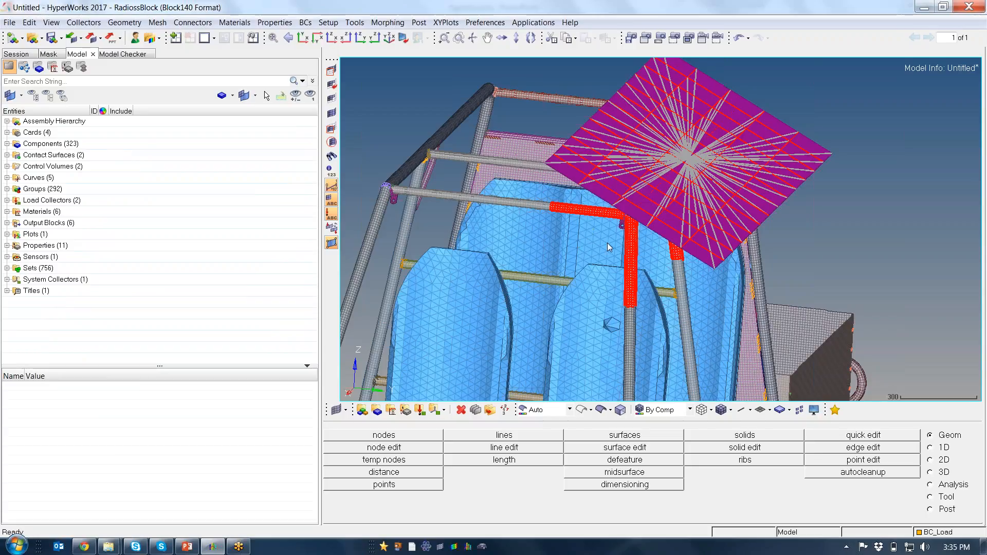
click(51, 55)
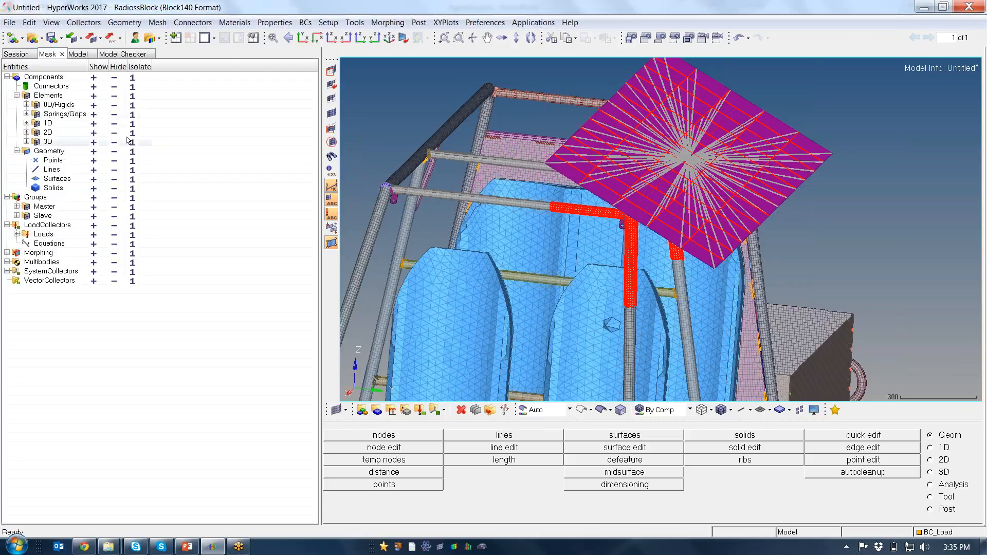
click(132, 134)
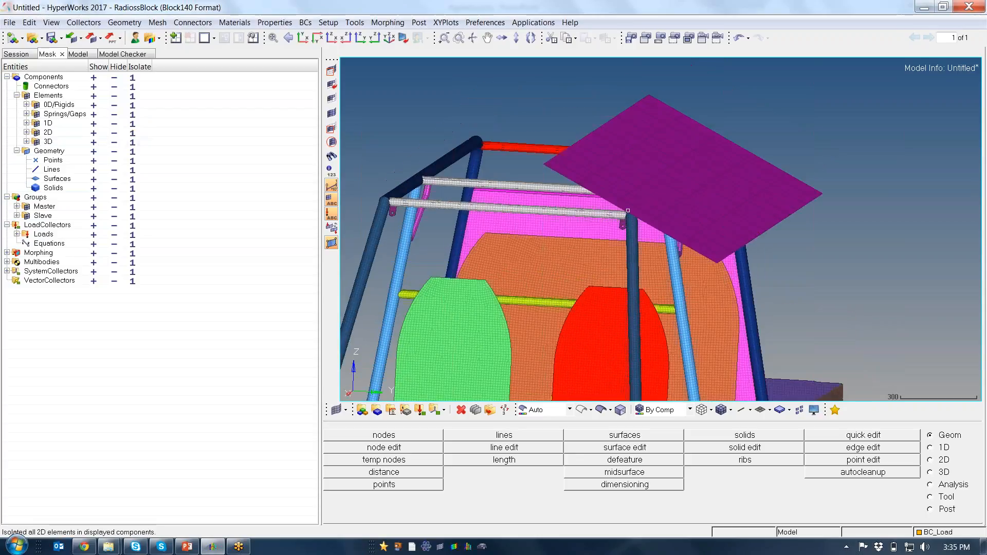
ctrl+drag(628, 210, 647, 199)
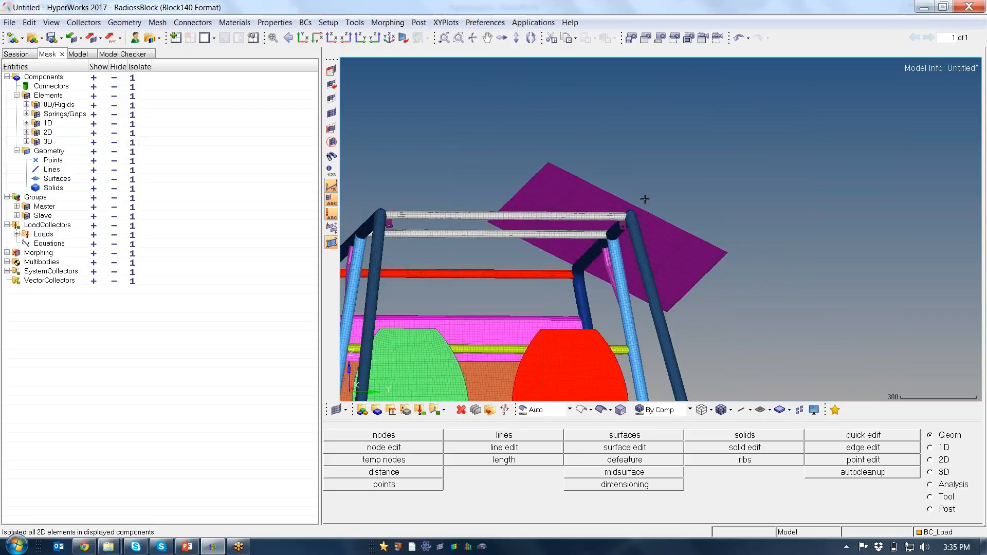
Duplicate the Global contact interface in the Groups folder and enter Impactor_Body as the copy's name
click(77, 53)
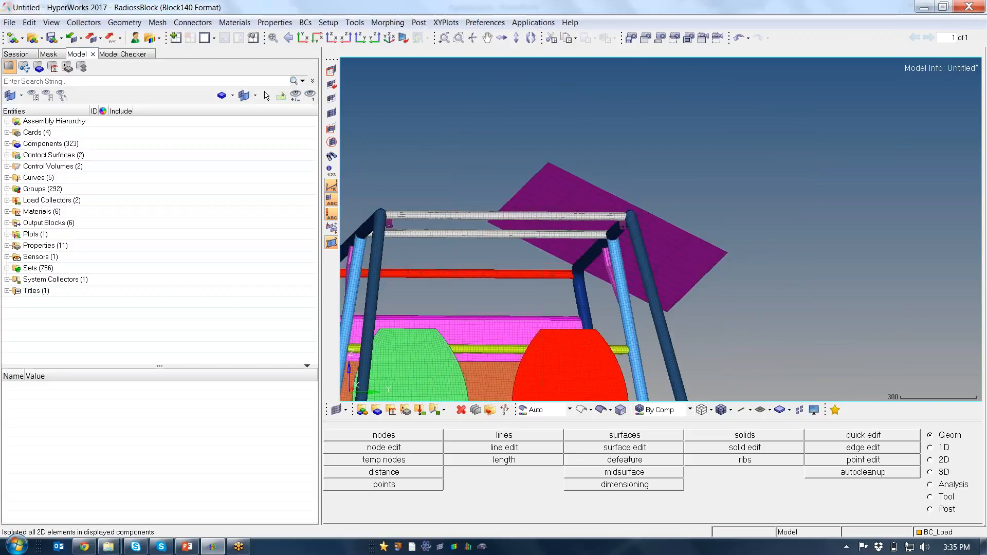
click(8, 188)
drag(313, 129, 287, 343)
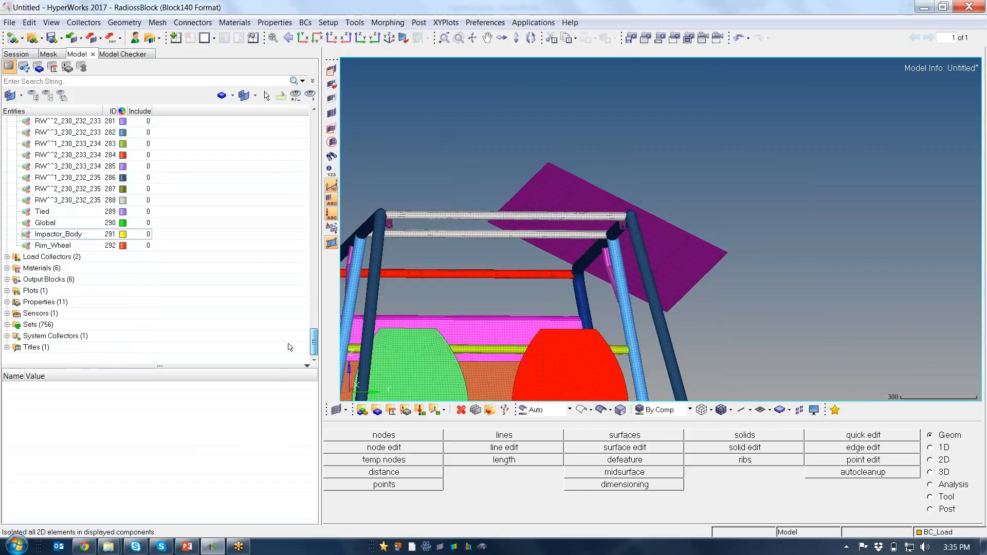
click(54, 223)
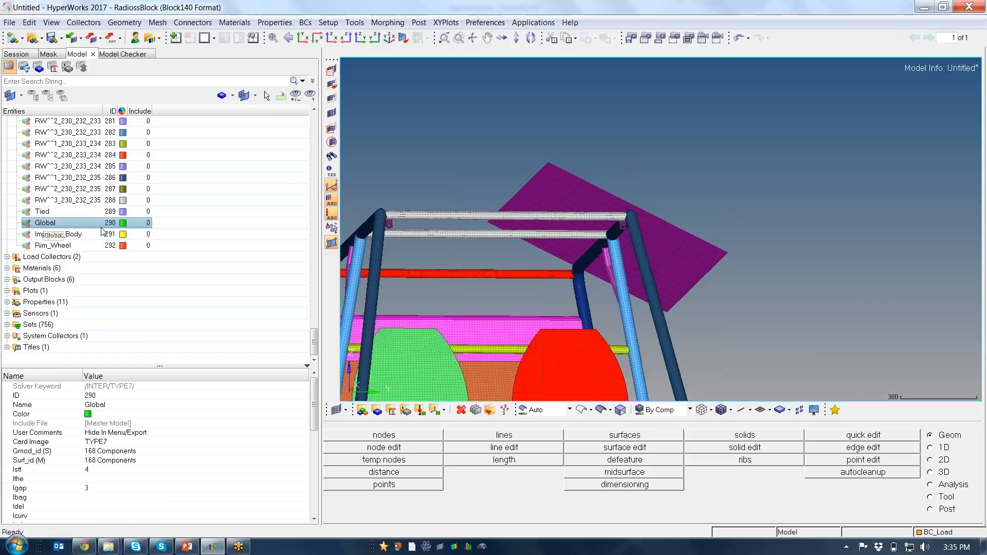
right_click(75, 226)
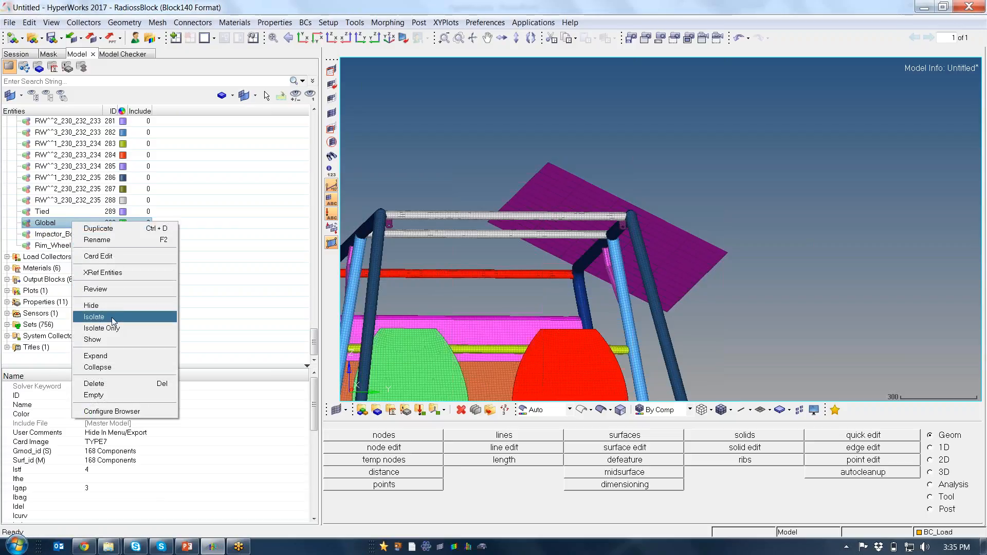
click(101, 228)
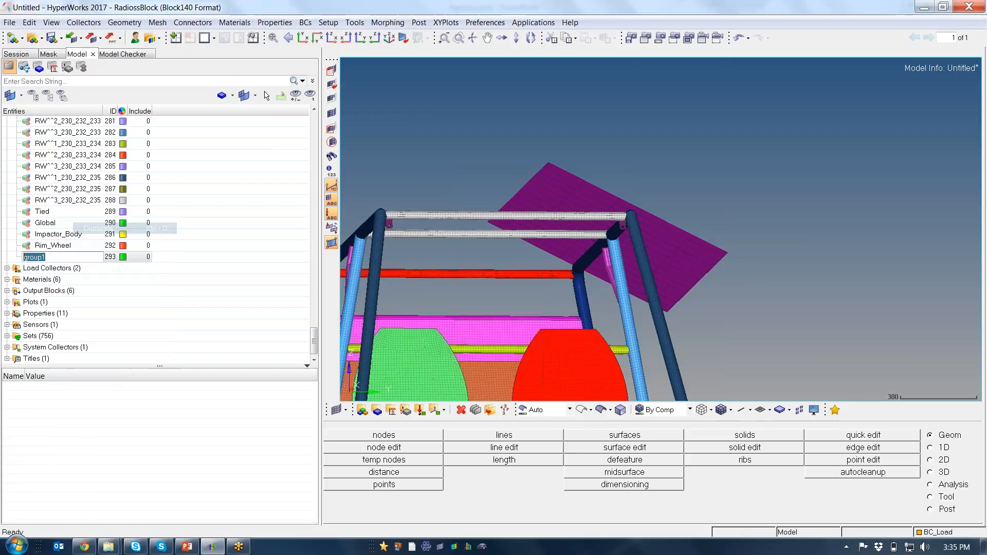
text(Impactor_Body)
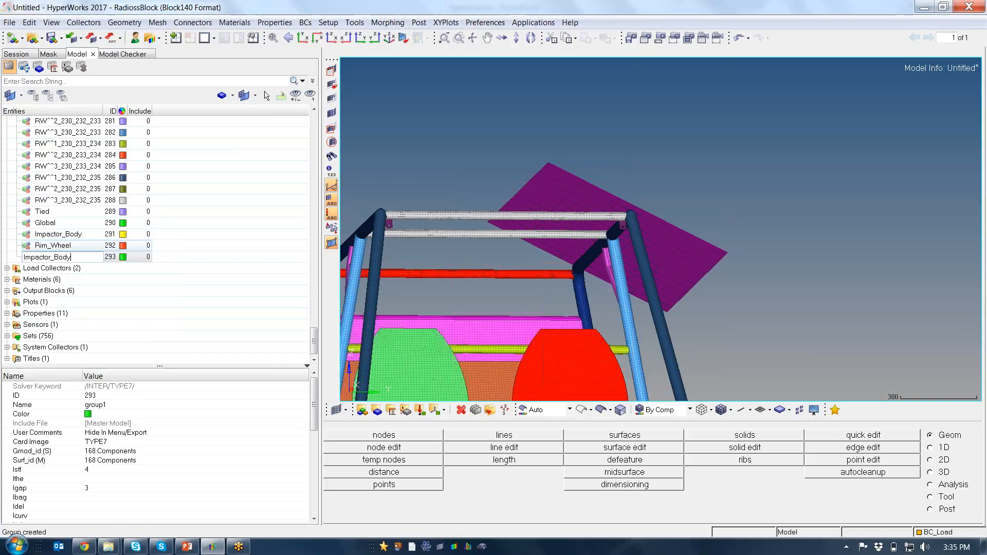
Clear the slave (Gmod_id) and master (Surf_id) component selections of the duplicated interface
click(145, 451)
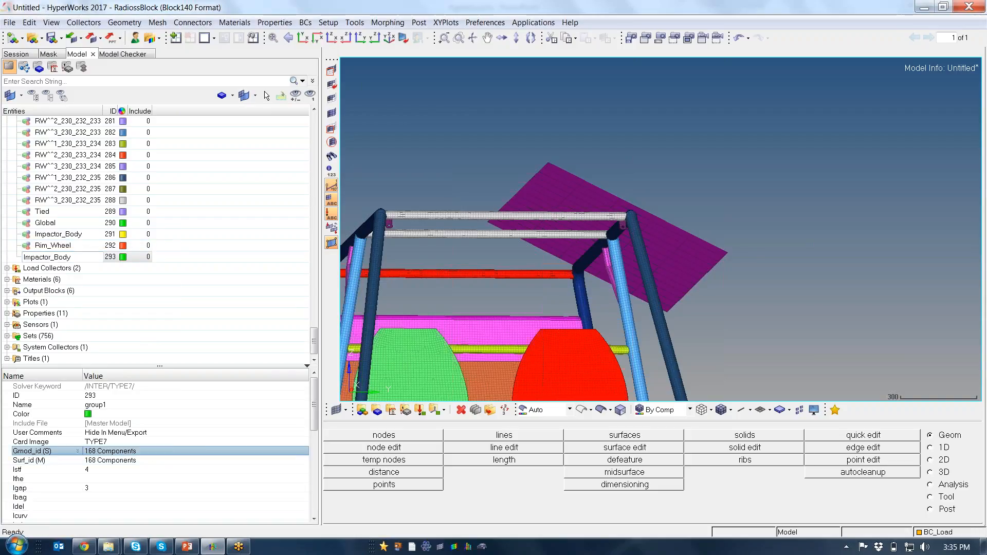
click(304, 452)
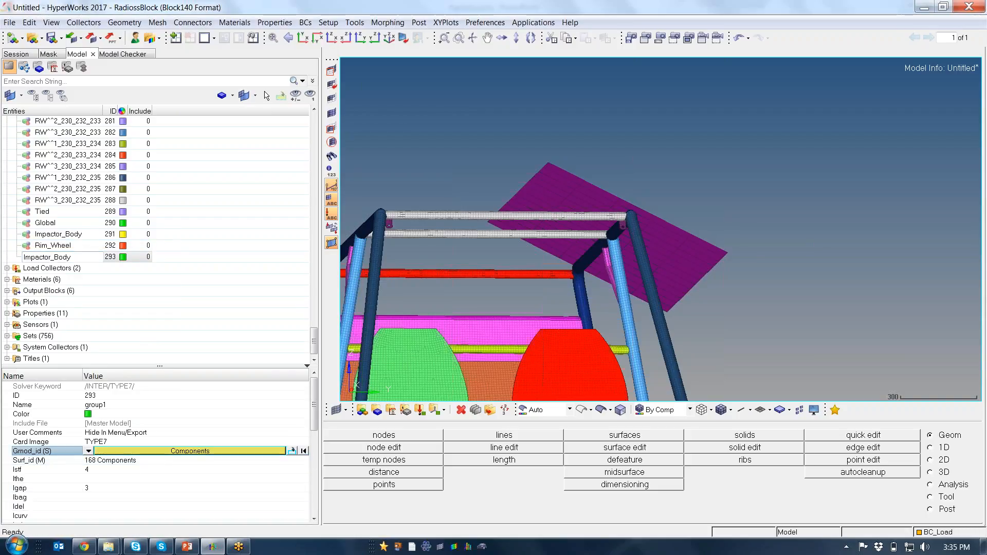
click(227, 461)
click(303, 460)
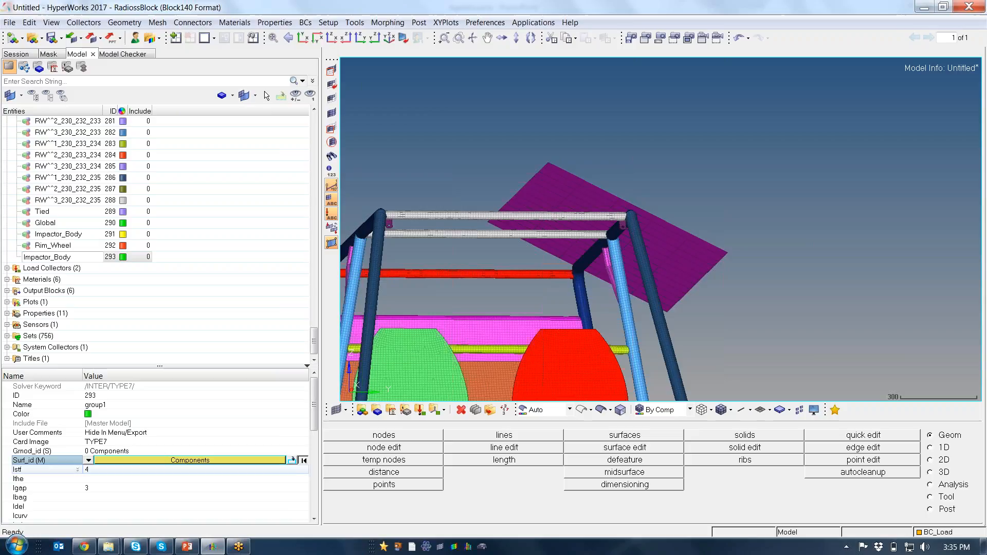
Assign the impactor plate component as the master surface (Surf_id) of the duplicated interface
click(133, 452)
click(135, 461)
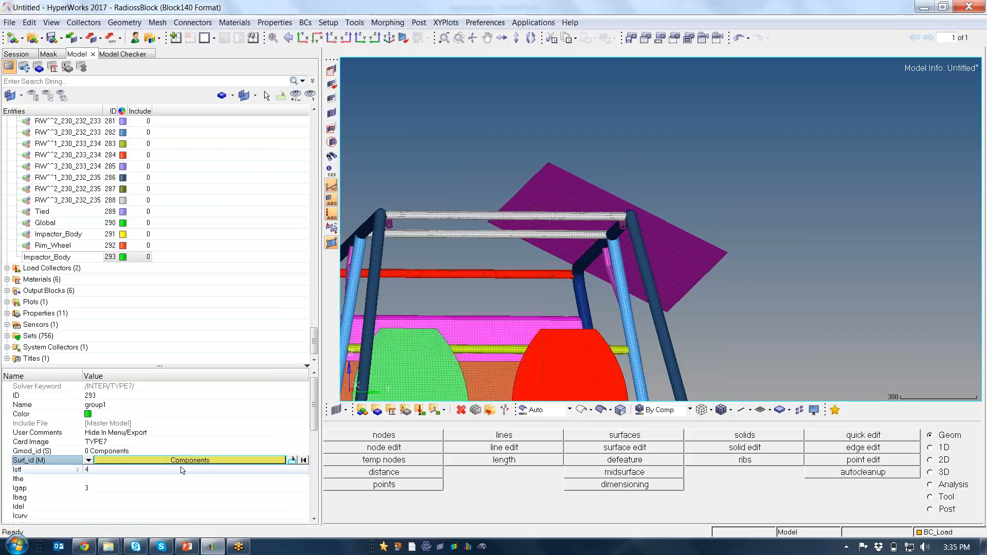
click(186, 461)
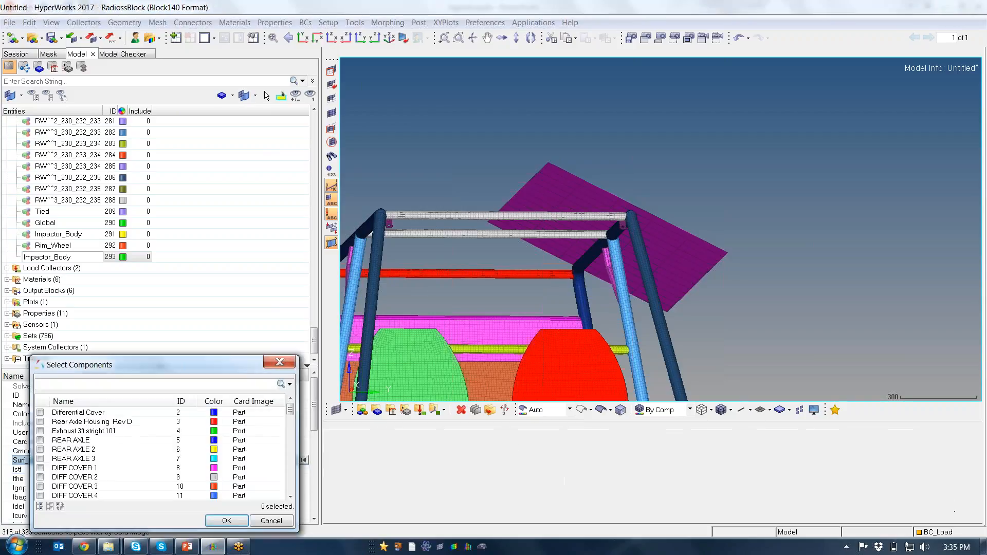
mouse_move(628, 211)
ctrl+mouse_down()
mouse_move(663, 252)
mouse_move(694, 231)
ctrl+mouse_up()
click(707, 218)
click(227, 520)
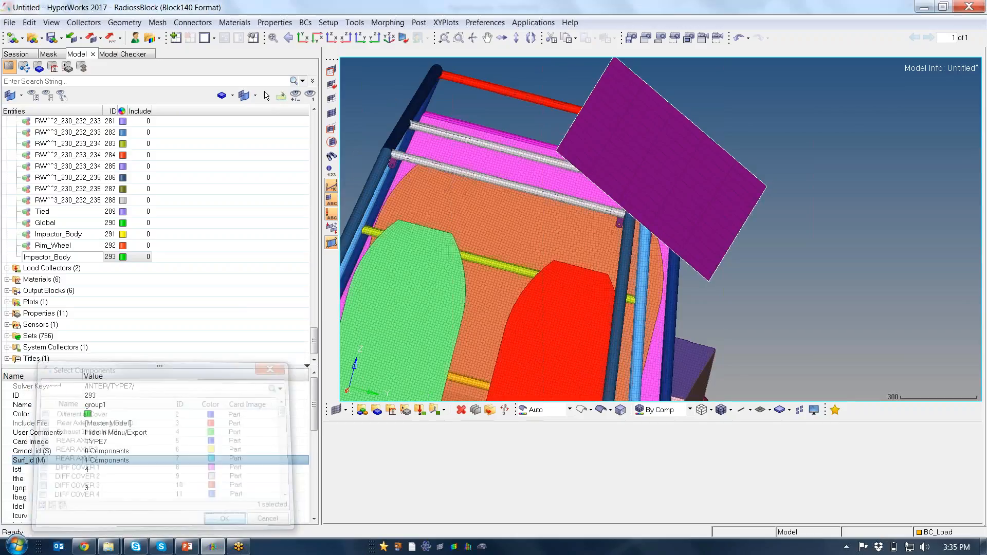
Assign seven roof frame components near the impactor, including the cross tubes and pillars, as the slave entities (Gmod_id) of the duplicated interface
click(160, 451)
click(159, 451)
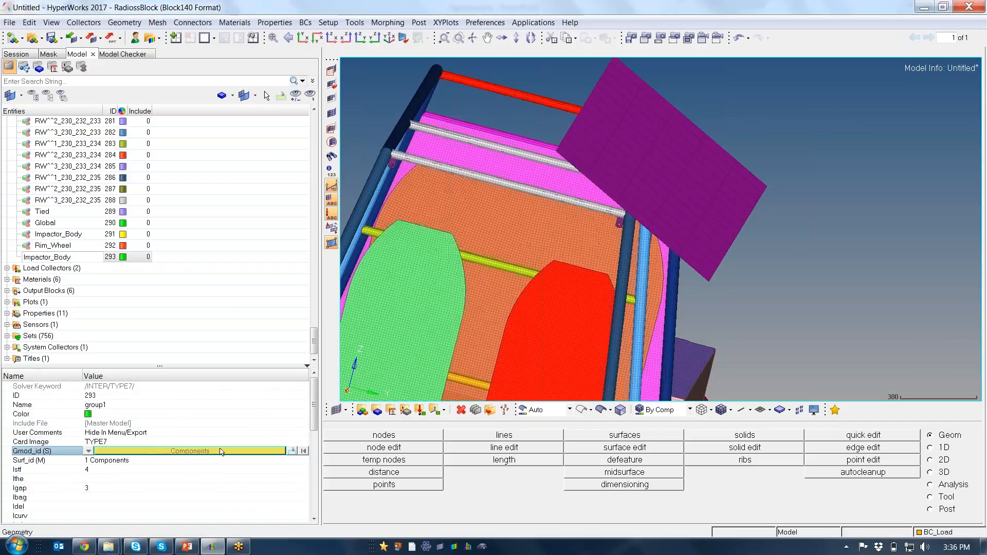
ctrl+drag(555, 229, 584, 267)
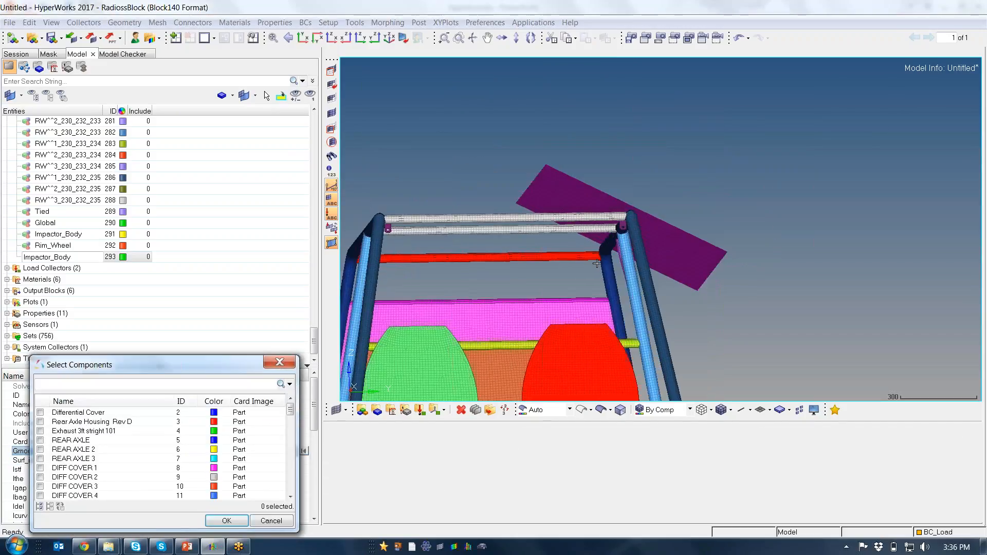
click(586, 257)
click(606, 266)
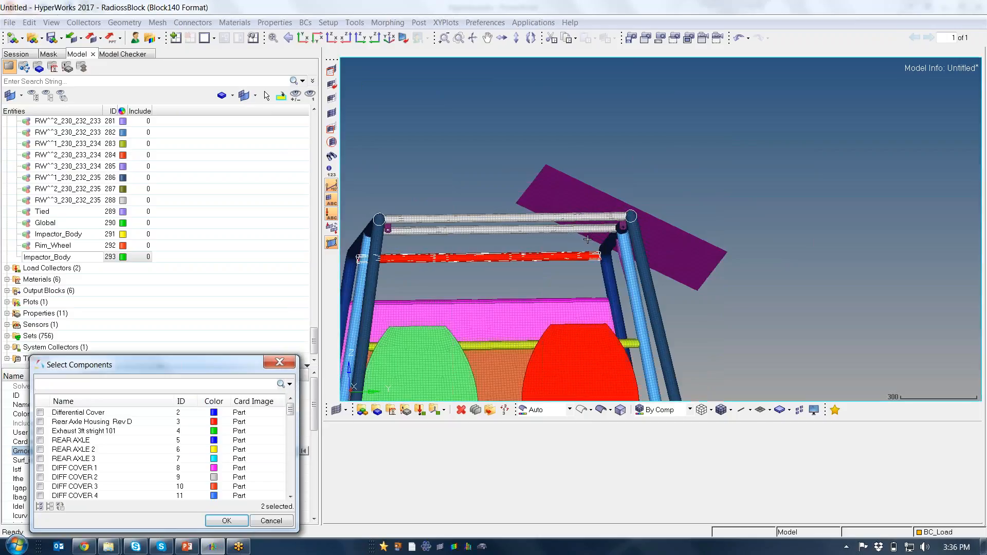
click(586, 229)
click(576, 217)
click(626, 269)
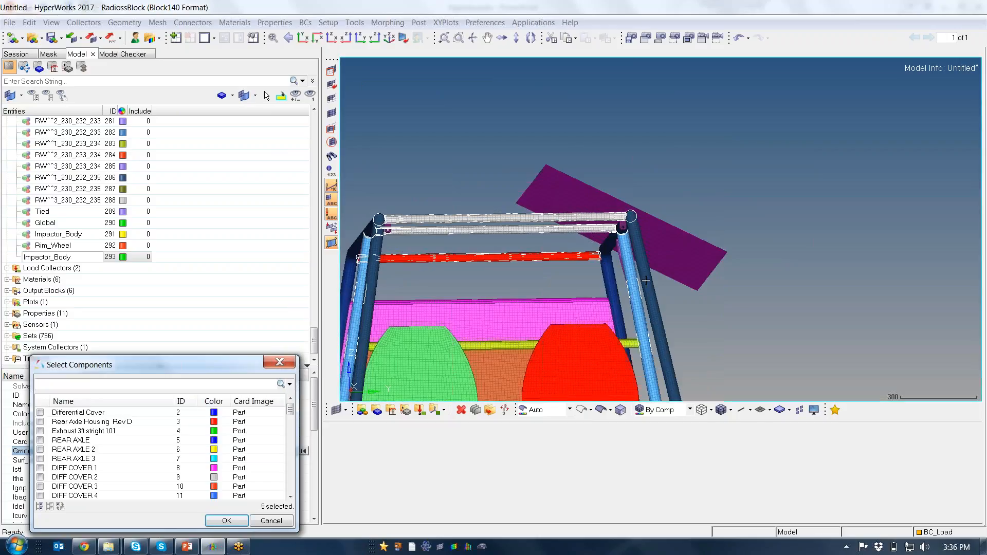
ctrl+drag(645, 267, 681, 206)
click(625, 255)
click(681, 206)
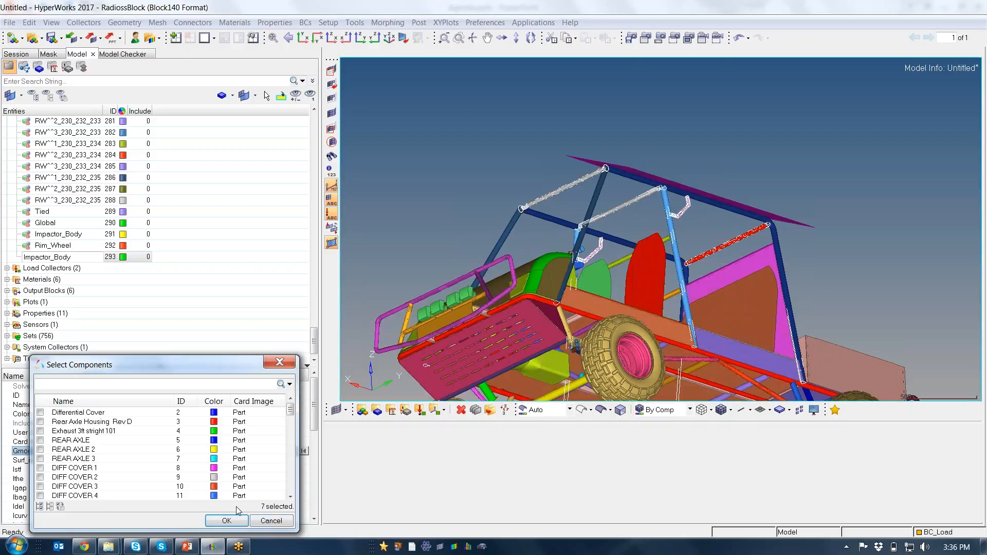
click(227, 521)
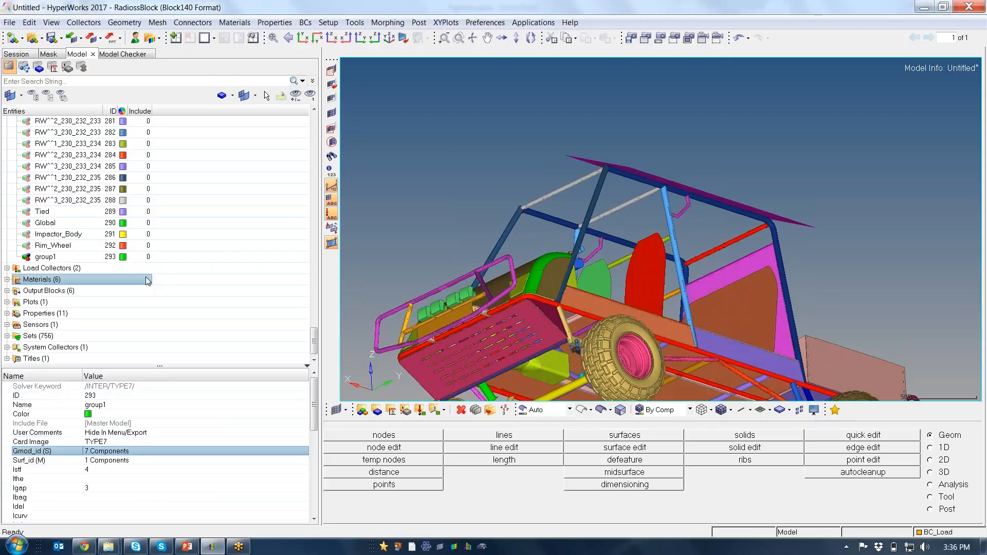
Try to rename the duplicated interface group1 to Impactor_Body
click(65, 256)
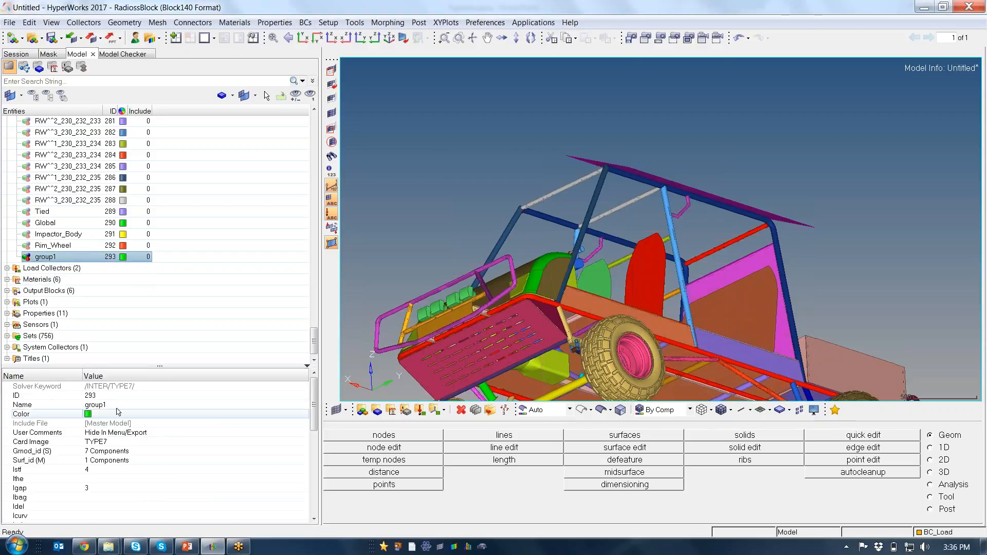
click(95, 405)
key(BackSpace)
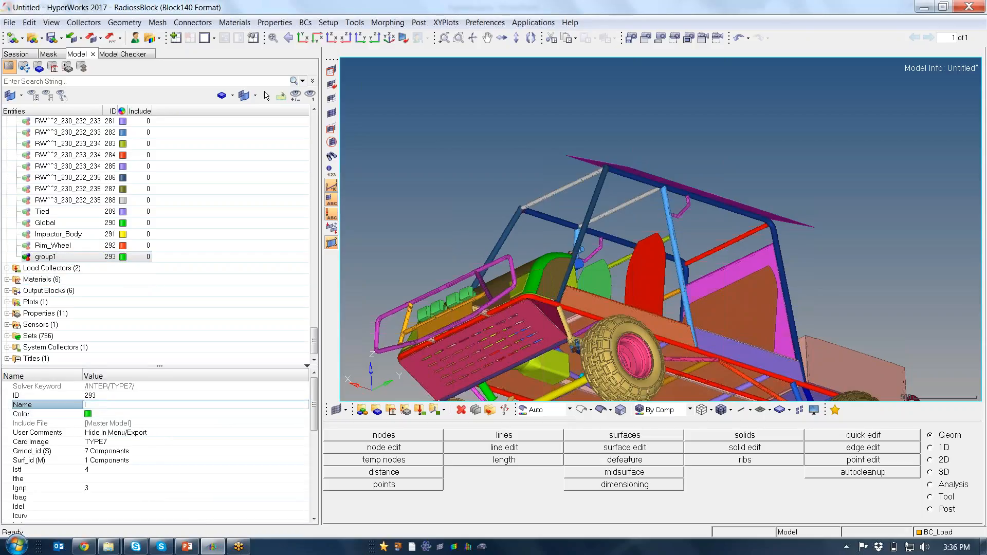
text(Impactor)
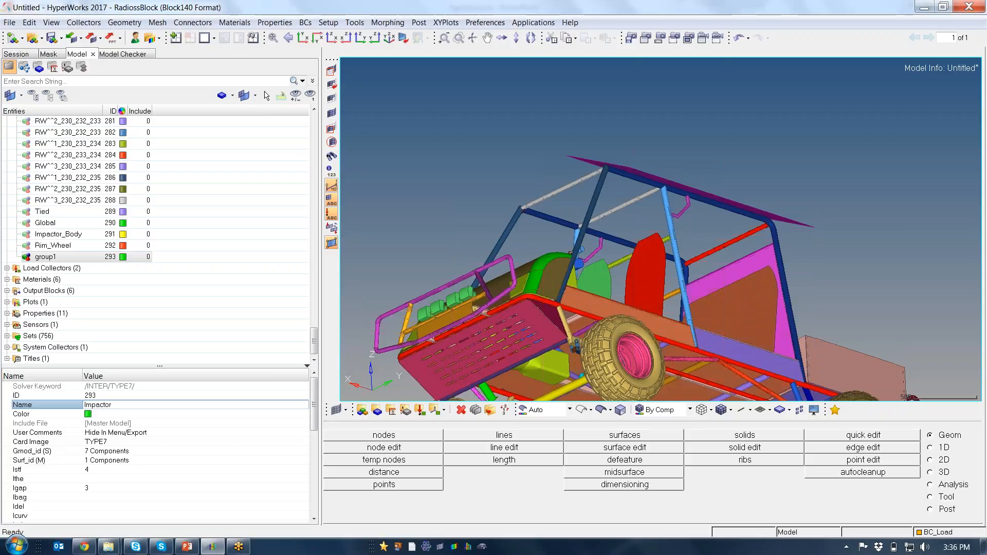
text(_Body)
key(Return)
click(199, 280)
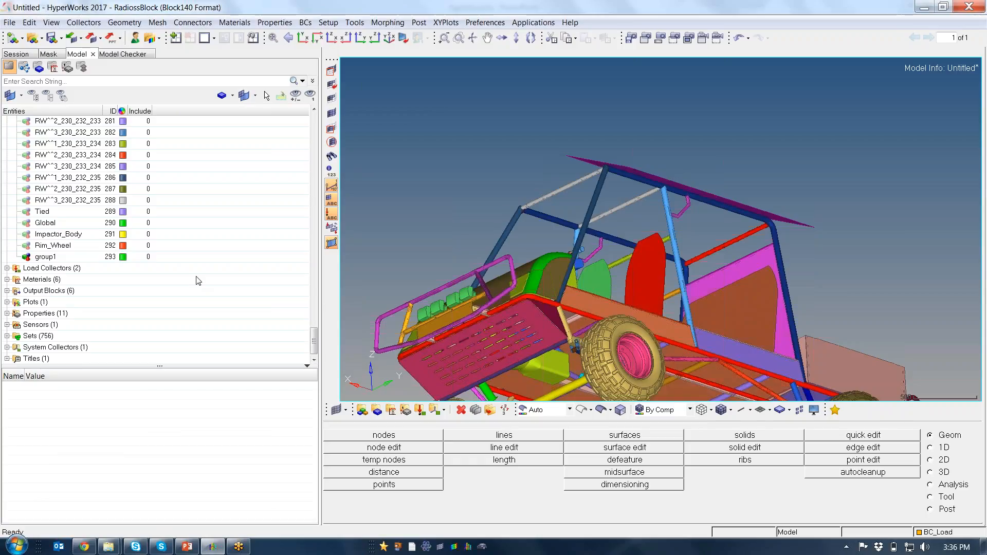
Rename the duplicated TYPE7 interface group1 to Impactor_Body_Surf
click(78, 257)
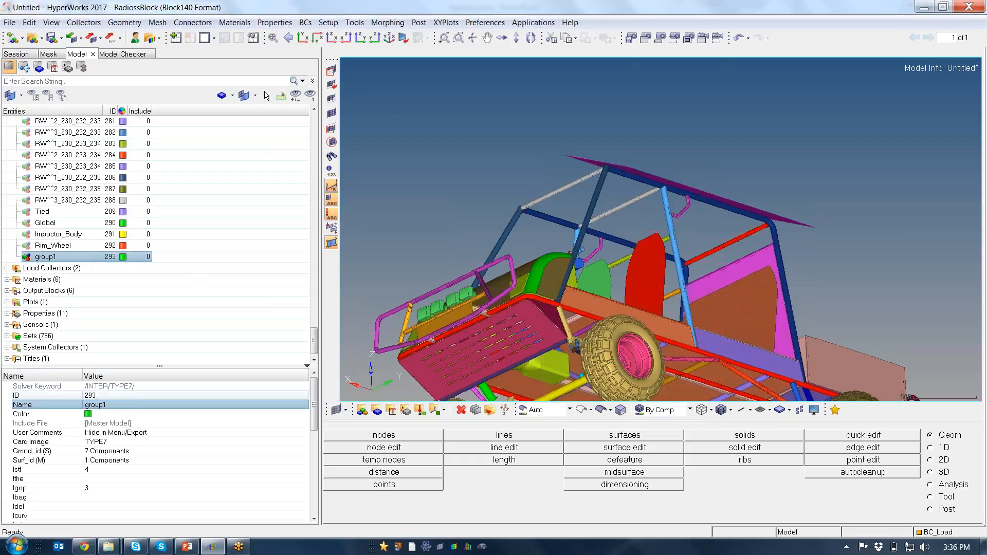
click(128, 404)
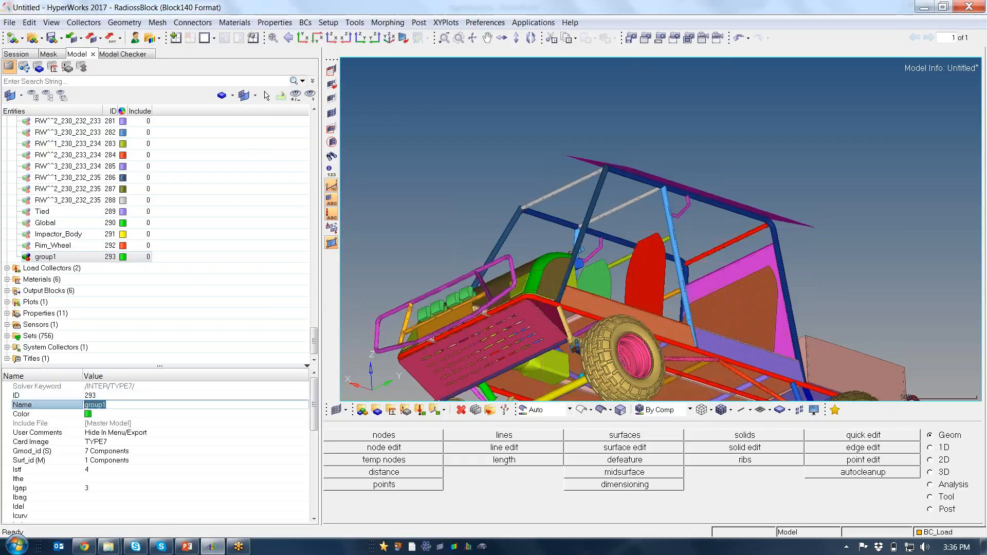
text(Impactor_Body_Surf)
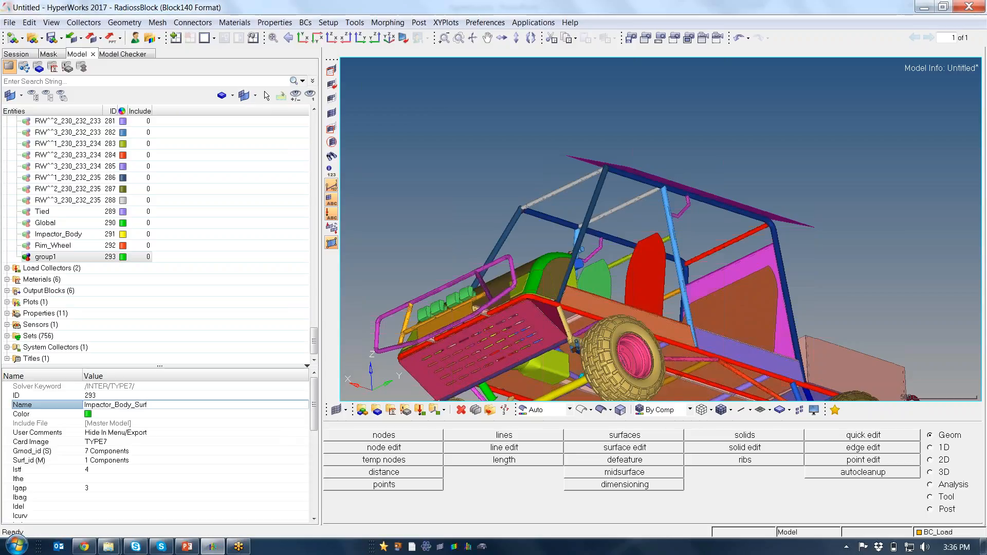
key(Return)
click(181, 295)
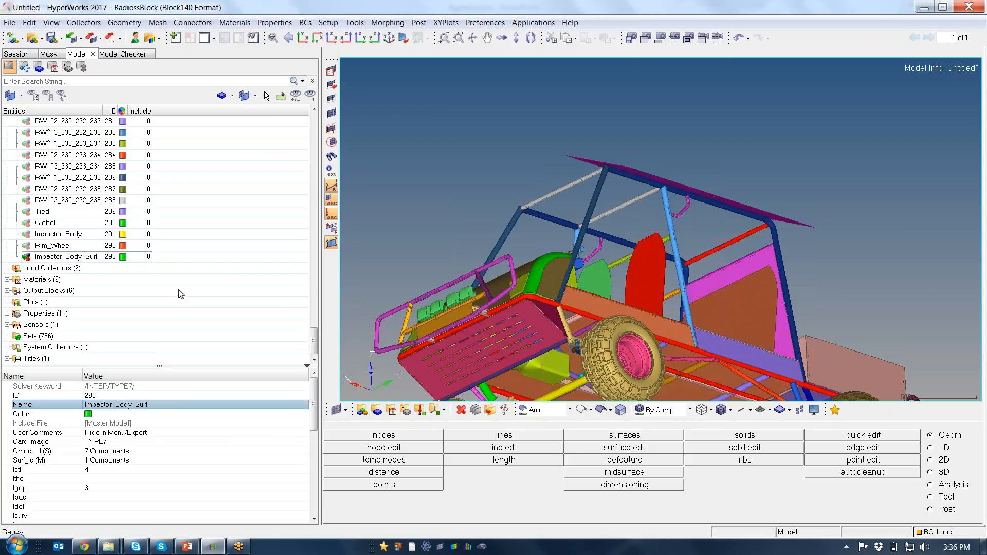
Review the slave and master entities of the Impactor_Body_Surf interface on the model
click(60, 257)
right_click(61, 257)
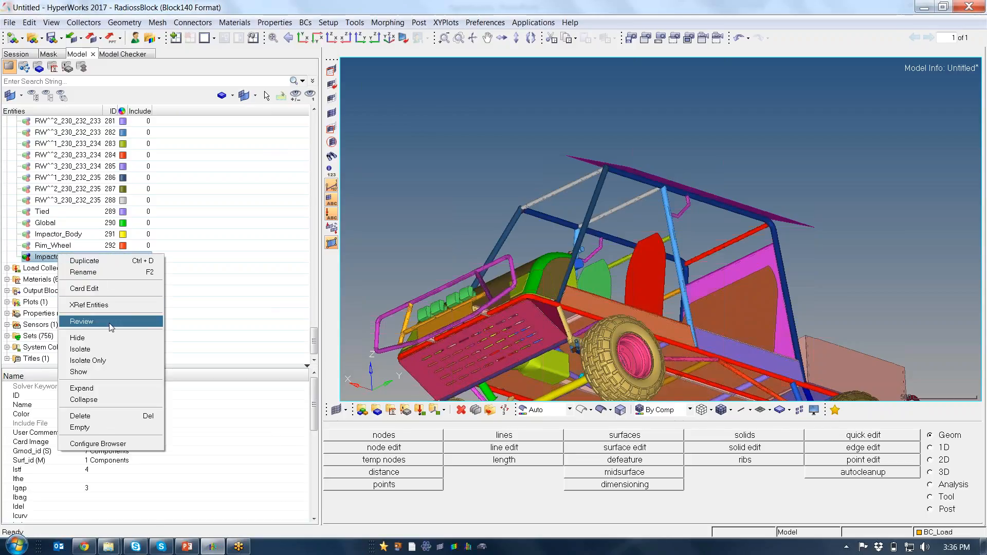
click(82, 321)
mouse_move(678, 183)
ctrl+mouse_down()
mouse_move(770, 218)
mouse_move(661, 157)
mouse_move(640, 170)
ctrl+mouse_up()
key(Escape)
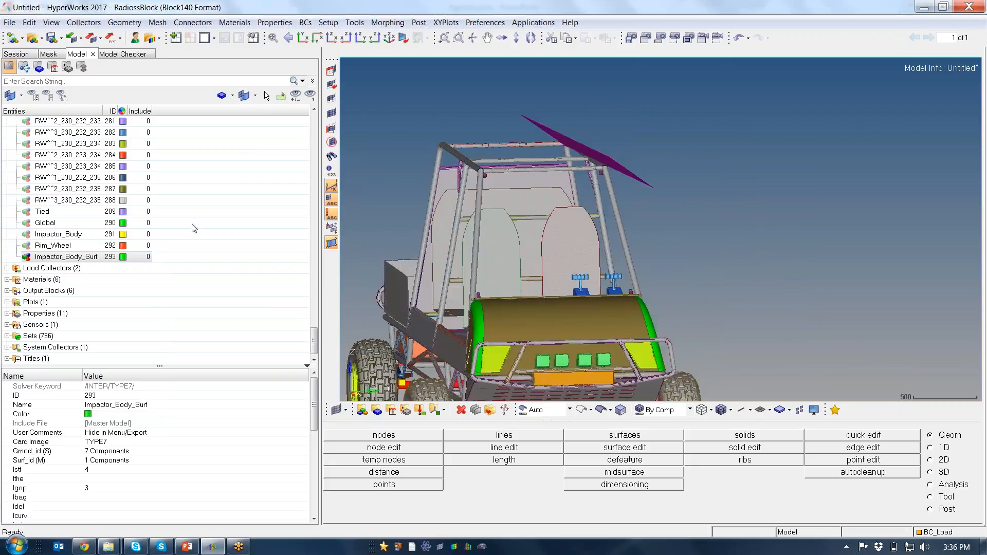
Collapse the Groups folder in the model tree and close the Model browser
drag(314, 338, 322, 119)
click(7, 189)
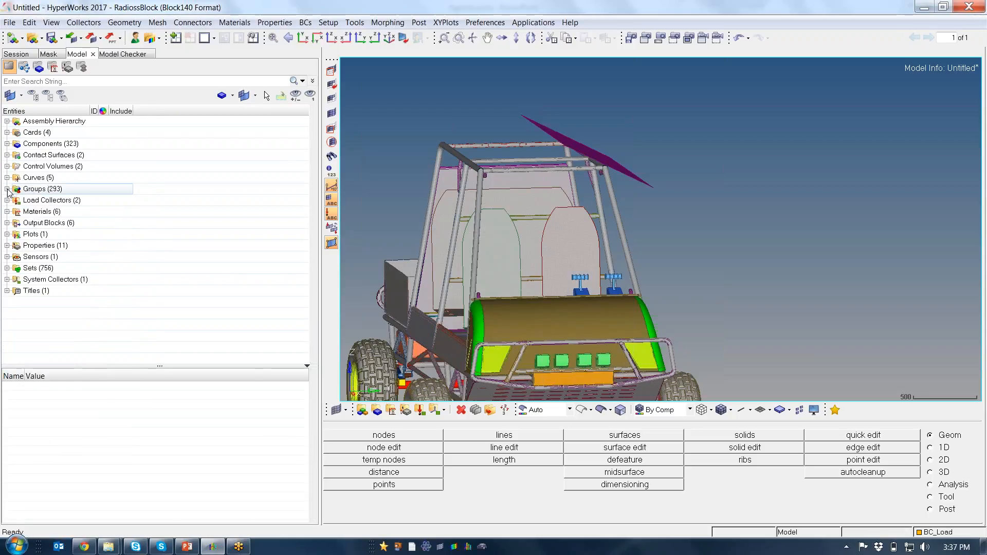
ctrl+drag(585, 236, 514, 239)
ctrl+scroll(592, 235, down, 5)
key(d)
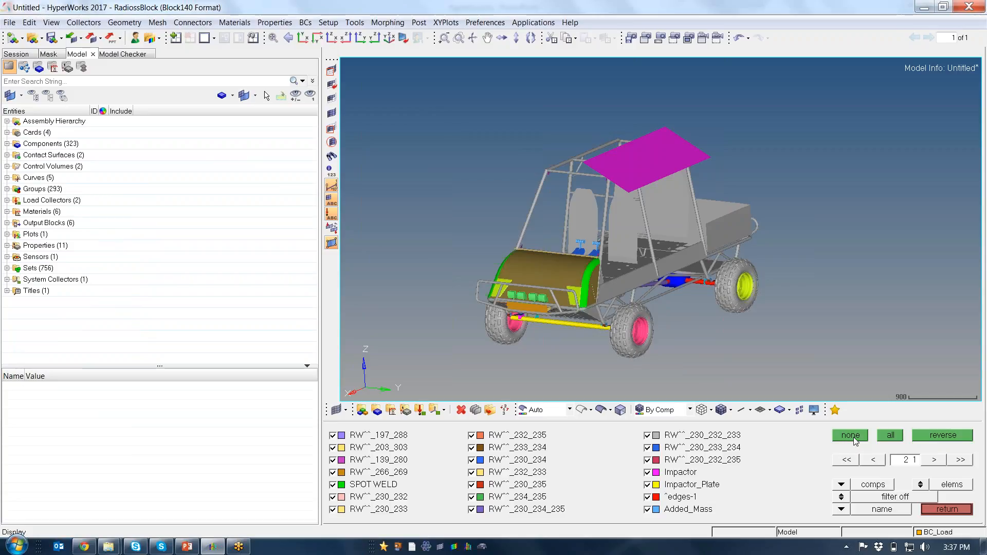
click(947, 508)
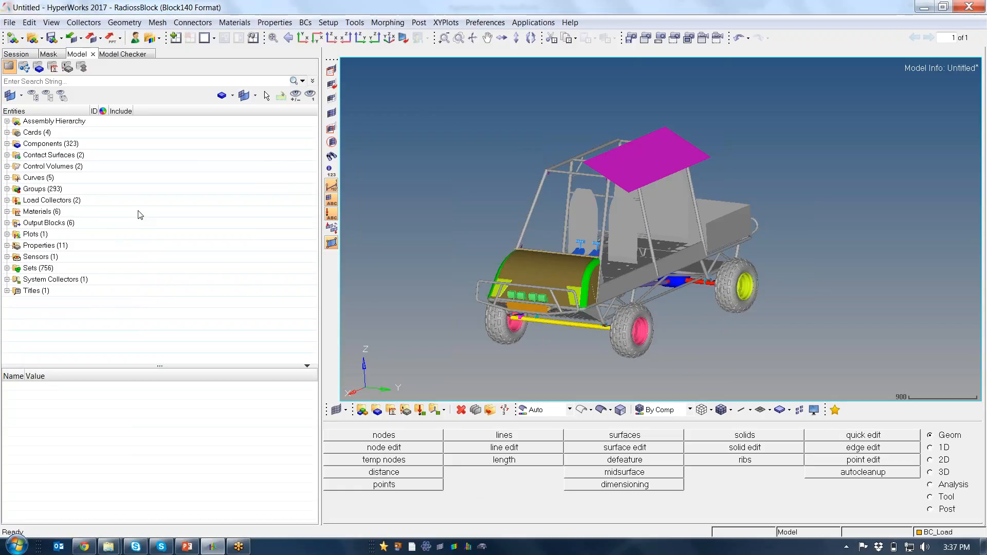
click(93, 54)
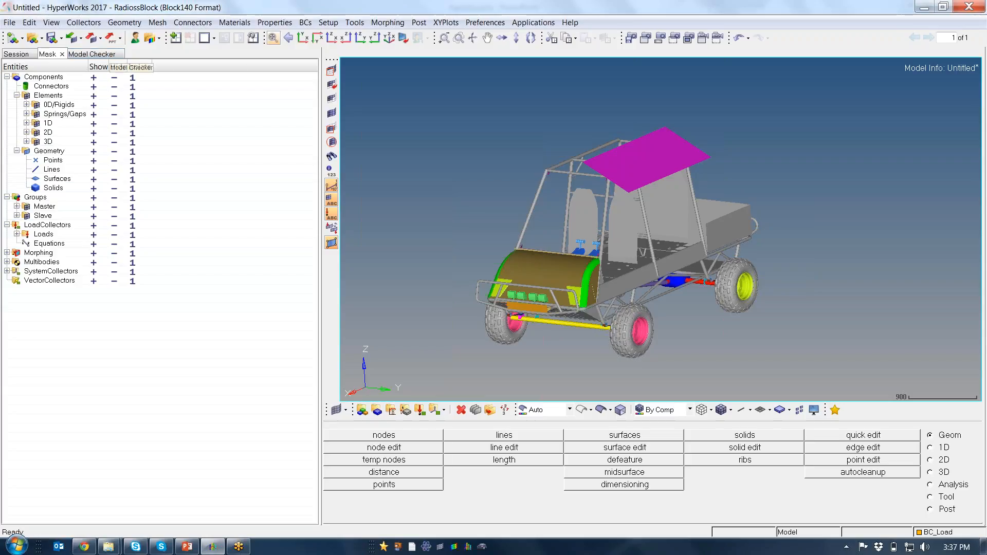
Create a RUN card from the engine keywords
click(360, 25)
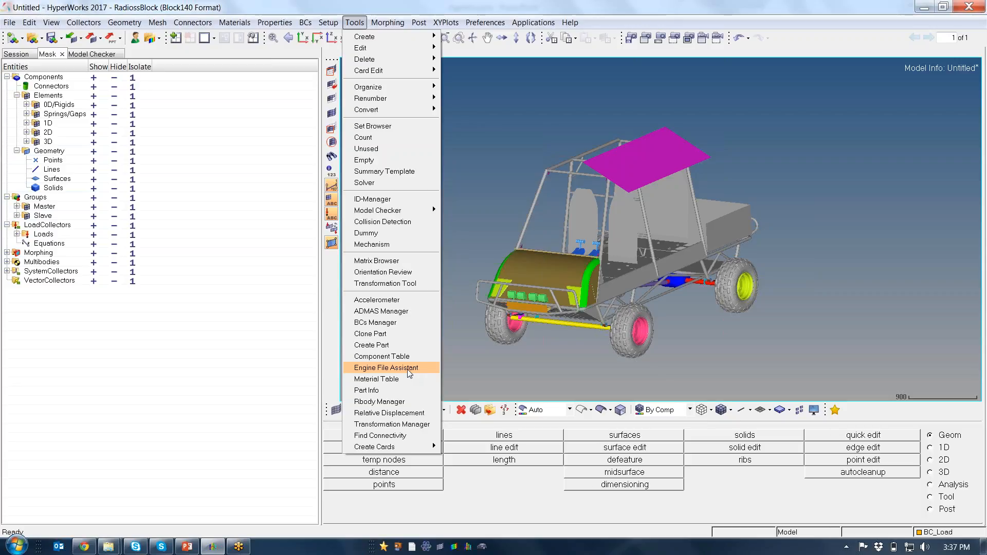
mouse_move(415, 446)
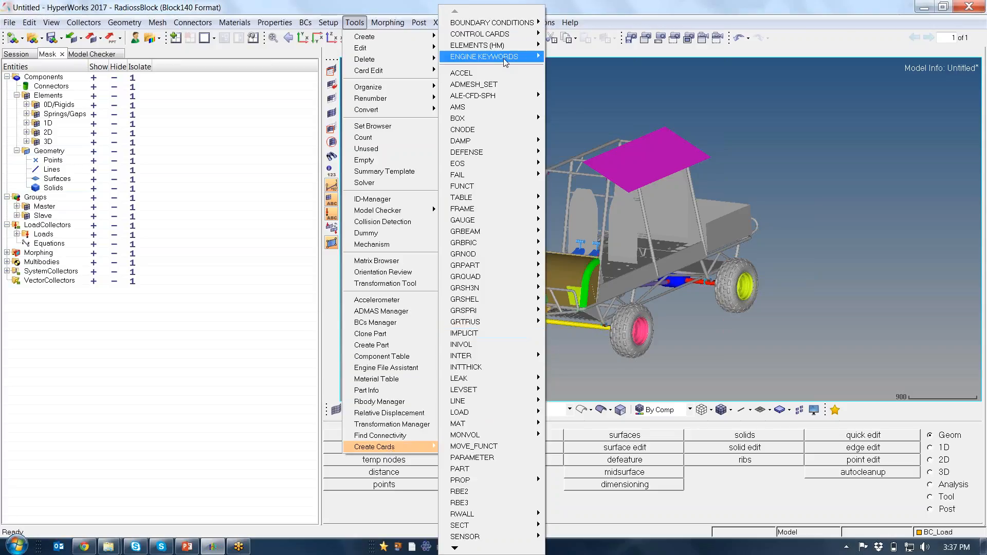
mouse_move(504, 58)
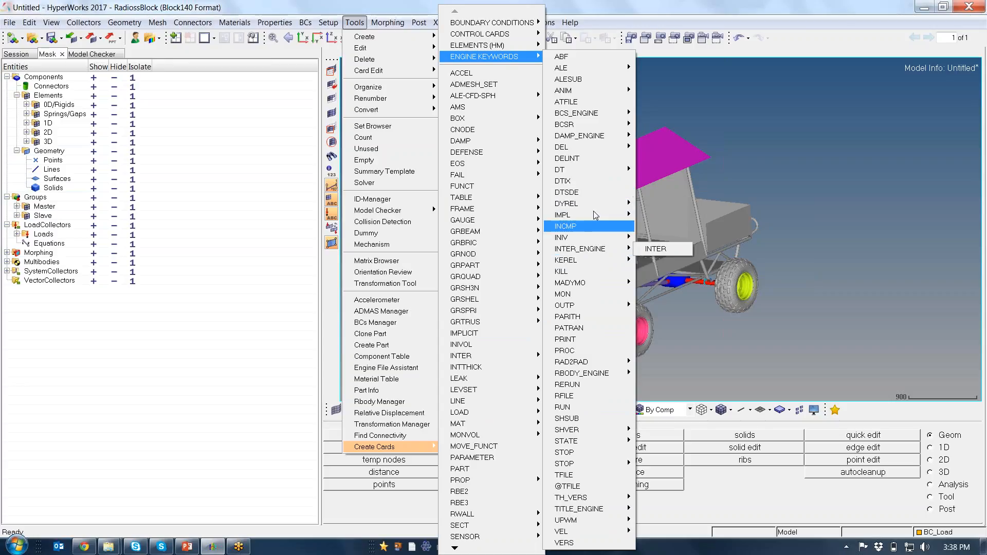
mouse_move(592, 208)
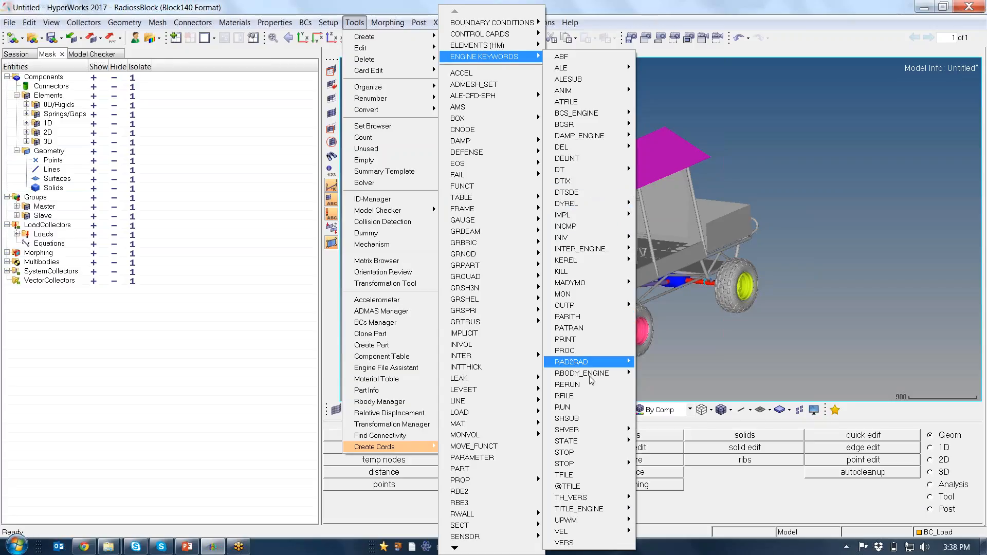
click(588, 407)
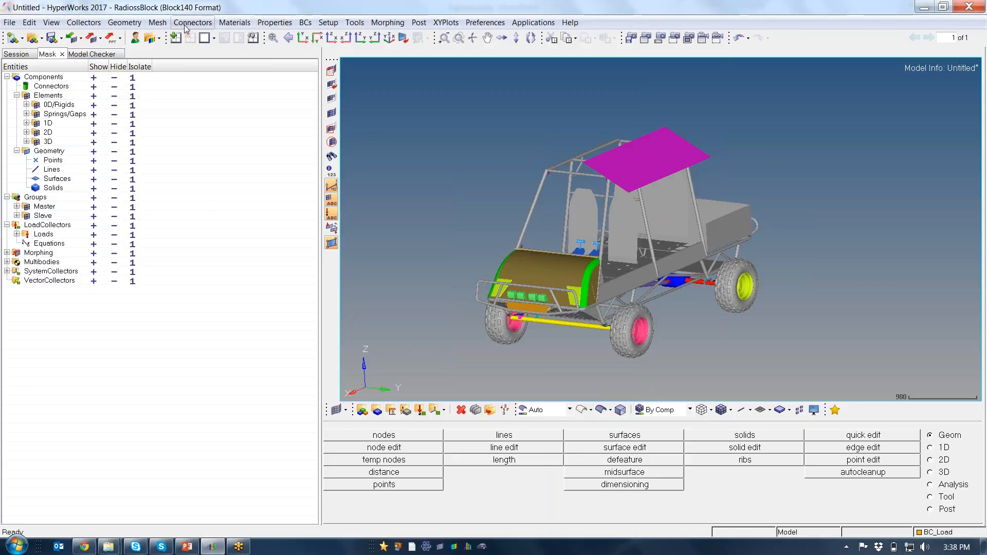
Reopen the HyperMesh Model browser
click(52, 23)
mouse_move(97, 37)
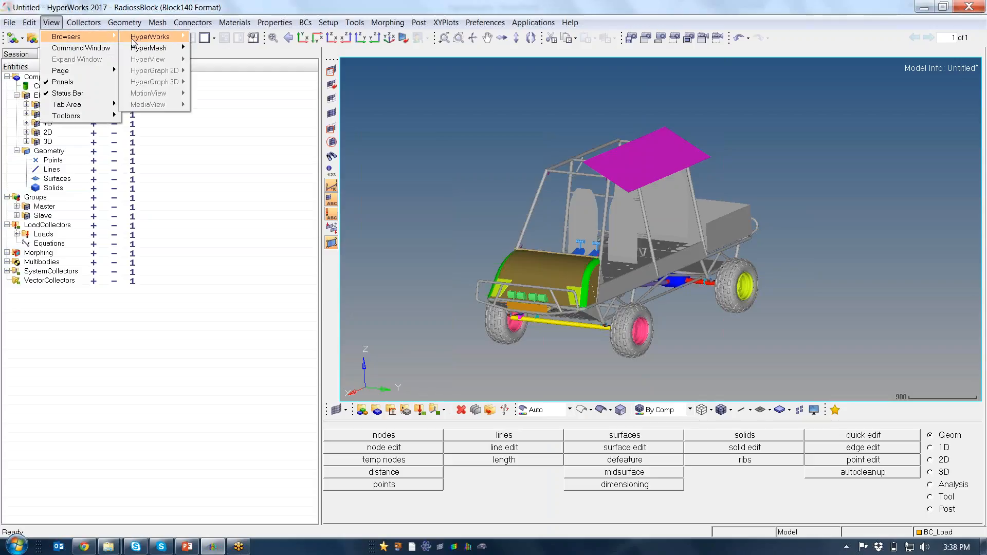
mouse_move(144, 48)
click(222, 61)
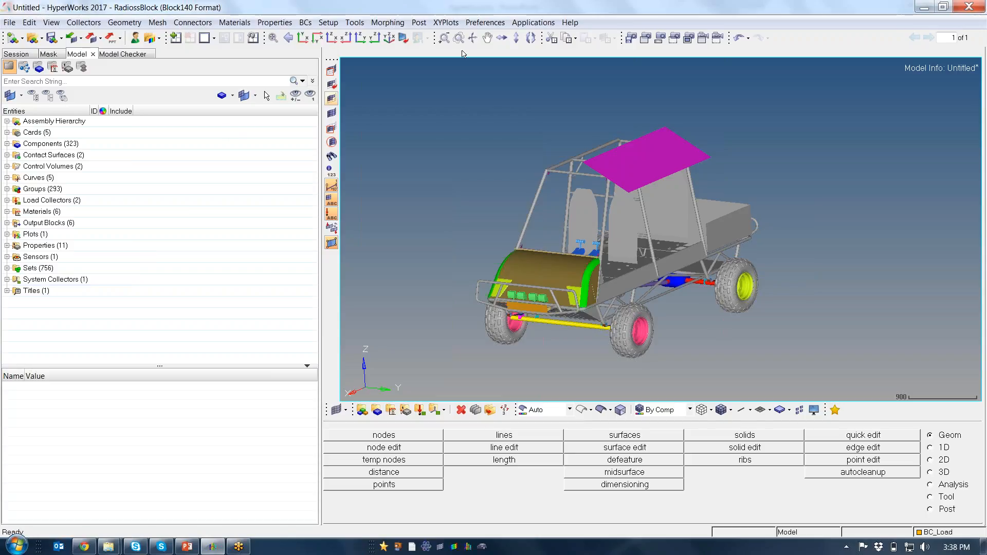
Open the existing engine RUN card for editing and enter its stop time (Tstop)
click(355, 23)
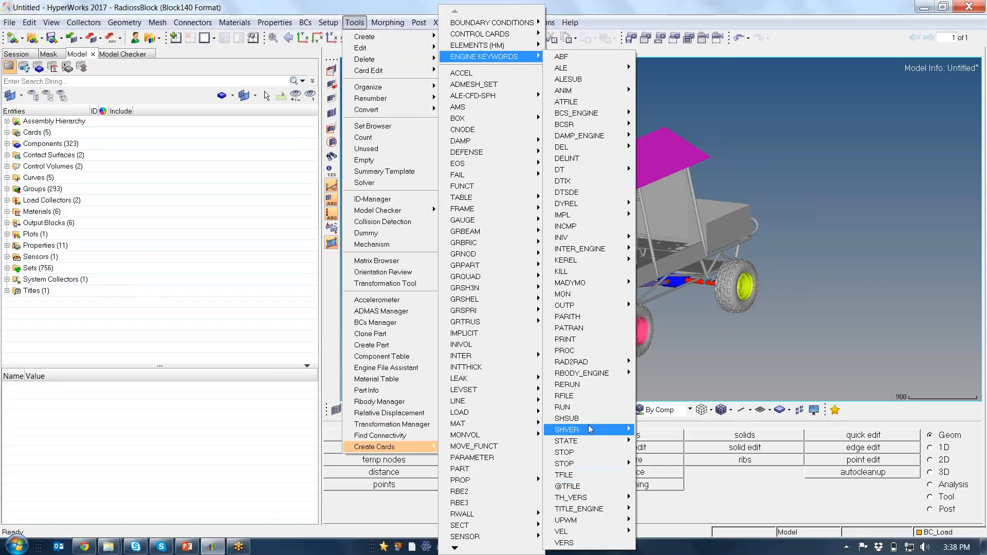
click(577, 406)
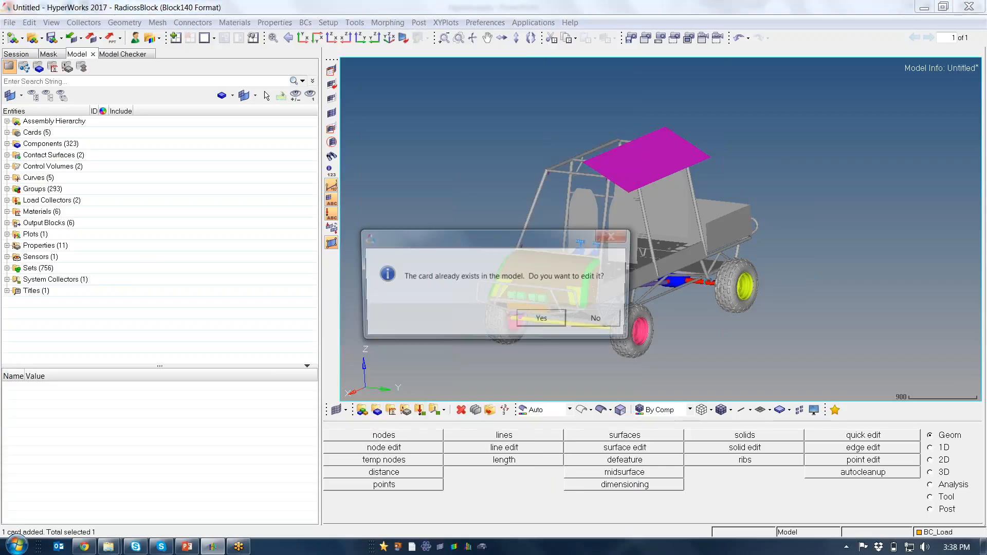
click(543, 319)
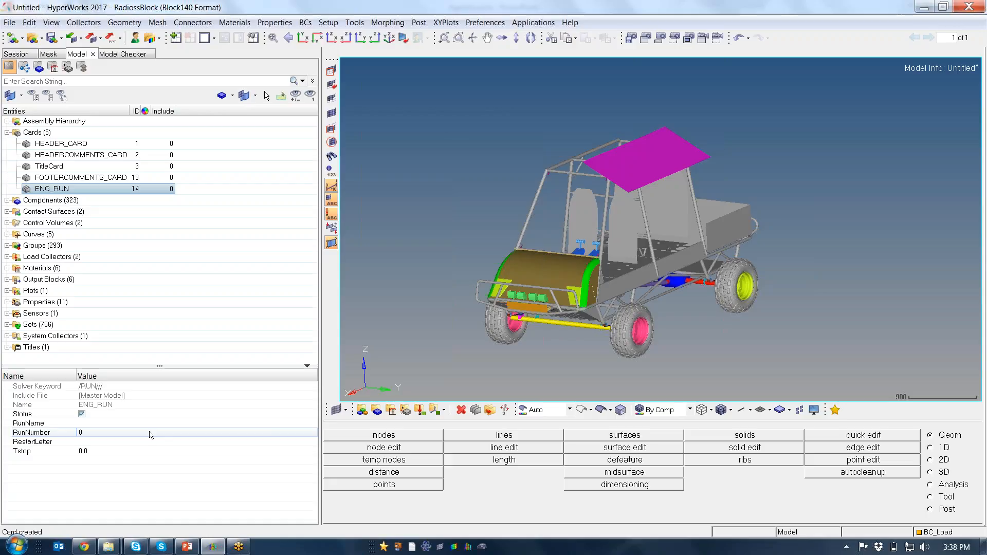
click(132, 452)
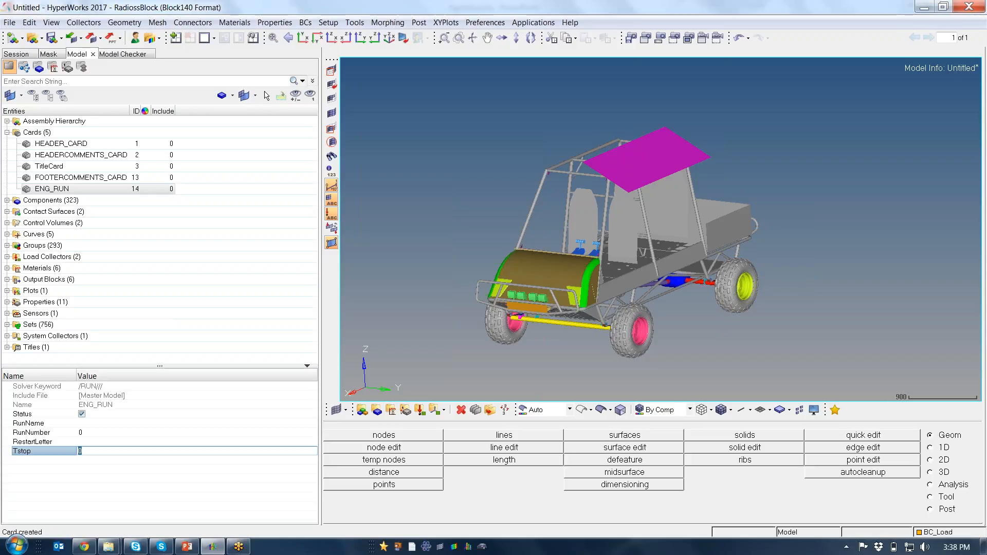
text(0.)
text(.)
Create an ANIM/DT card from the engine keywords
right_click(238, 193)
mouse_move(296, 198)
click(355, 23)
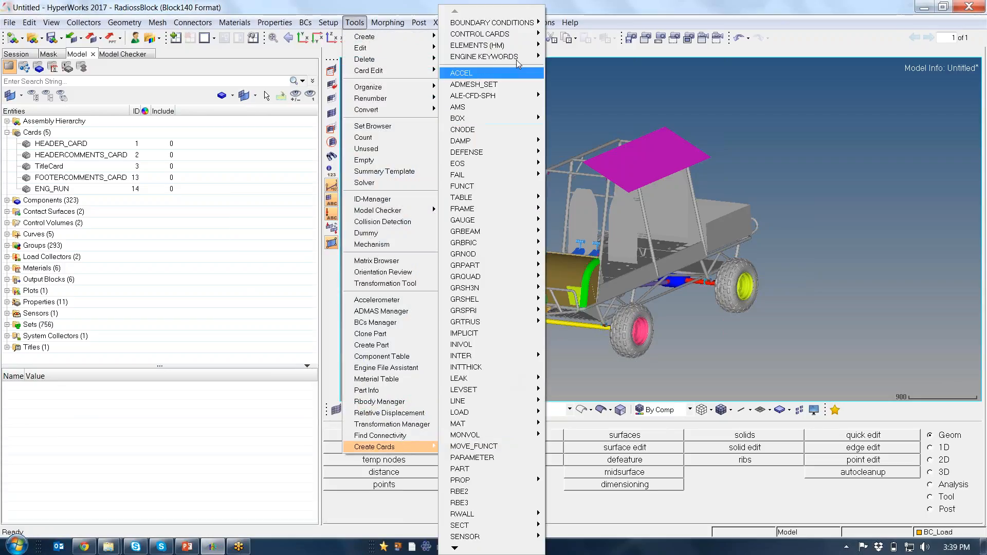
mouse_move(519, 57)
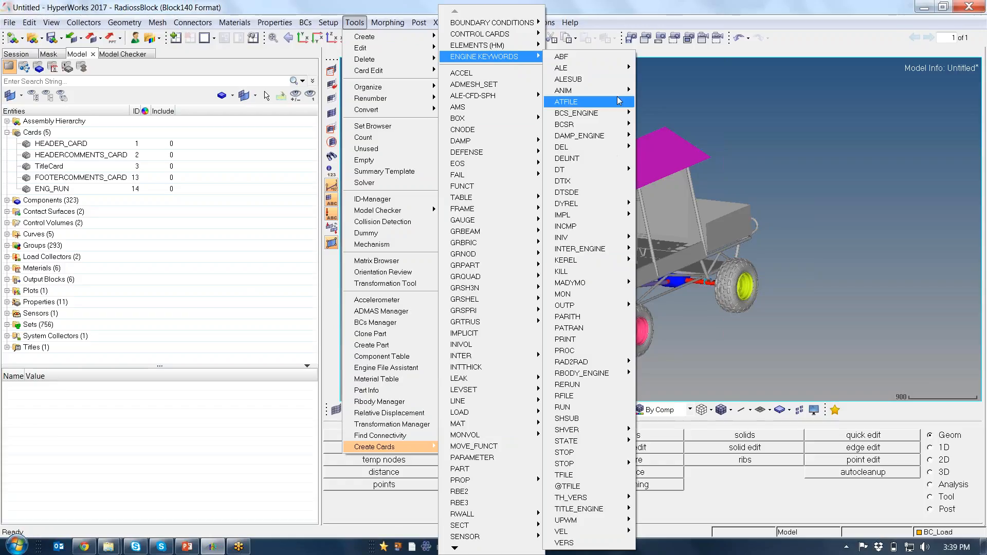
mouse_move(619, 97)
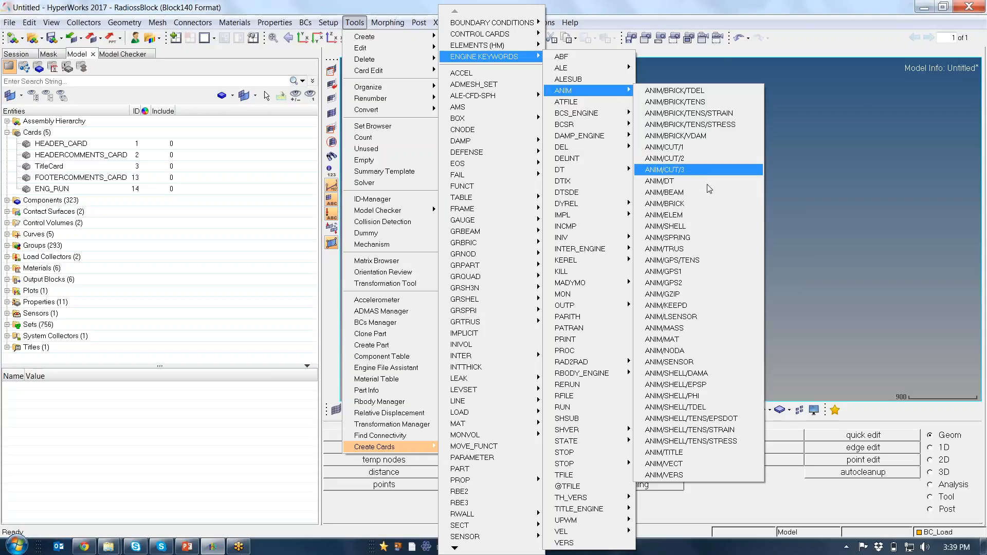
click(662, 181)
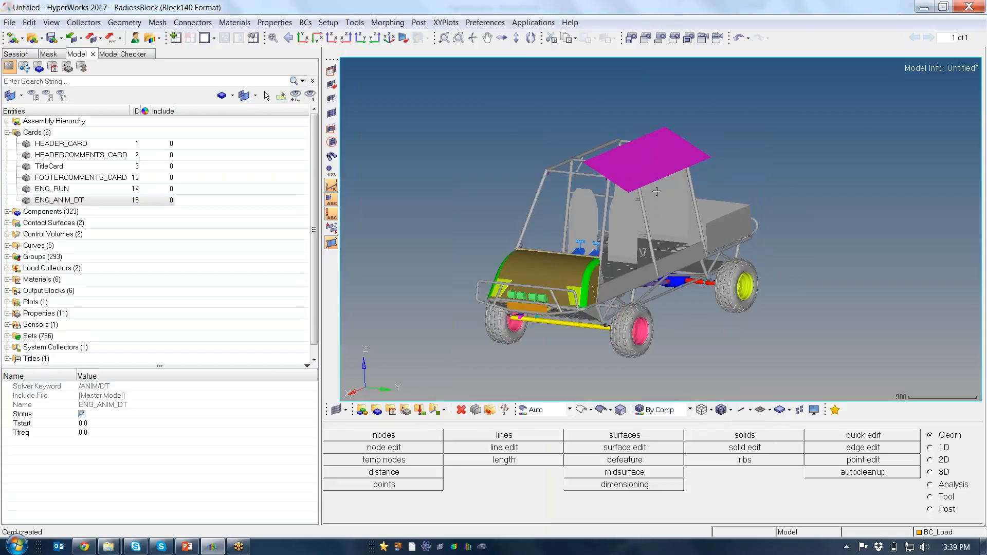
Set the animation output frequency (Tfreq) of the ENG_ANIM_DT card to 5E-3
click(114, 433)
text(5)
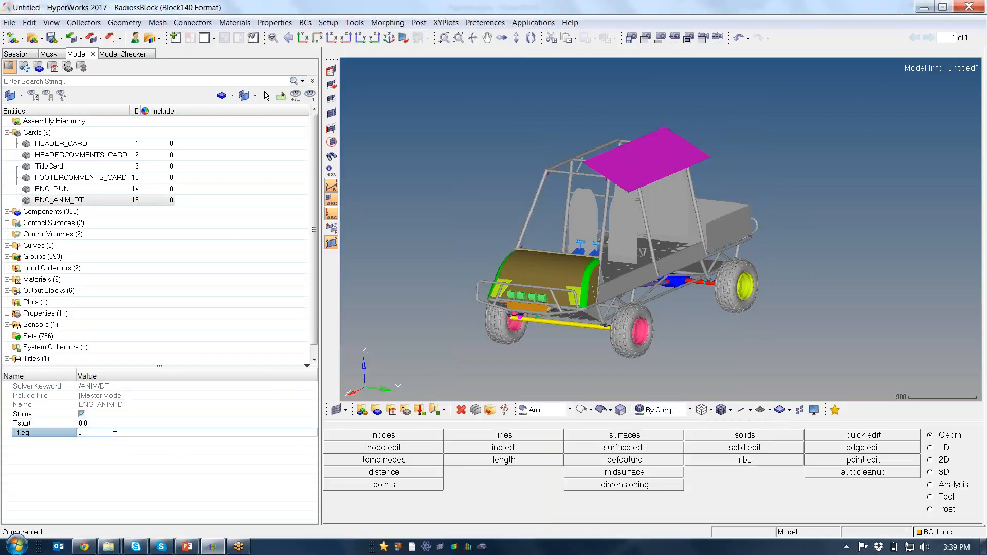
text(E-3)
key(Return)
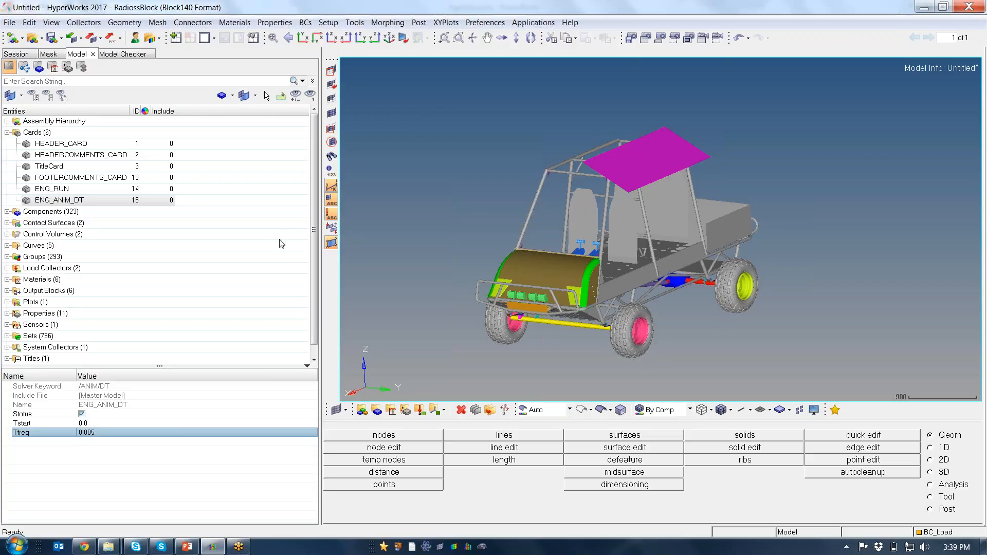
click(354, 22)
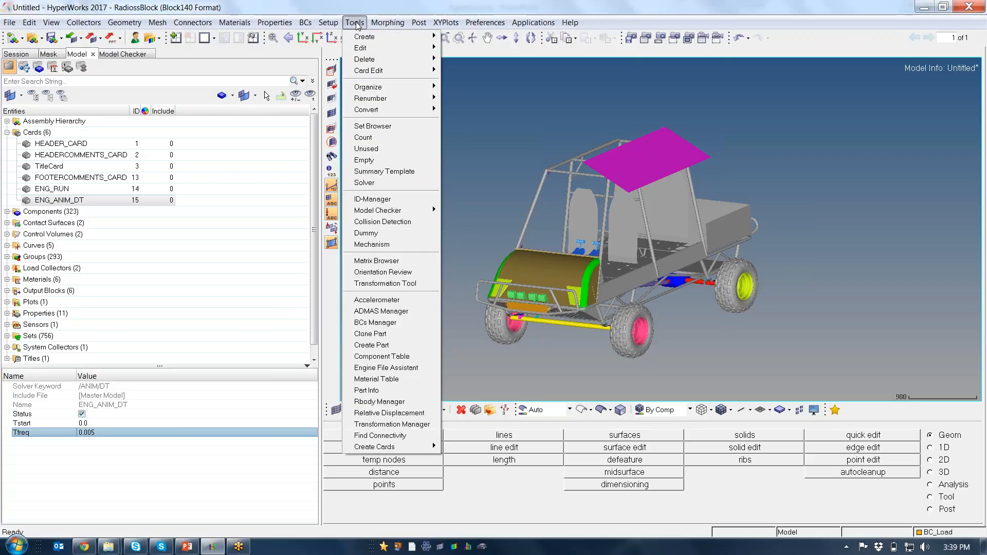
mouse_move(398, 450)
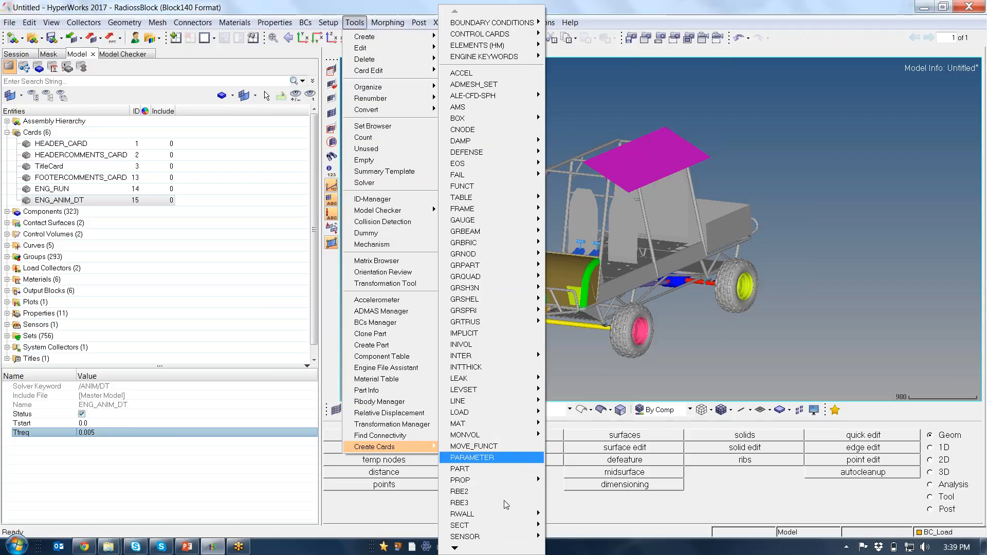
mouse_move(456, 548)
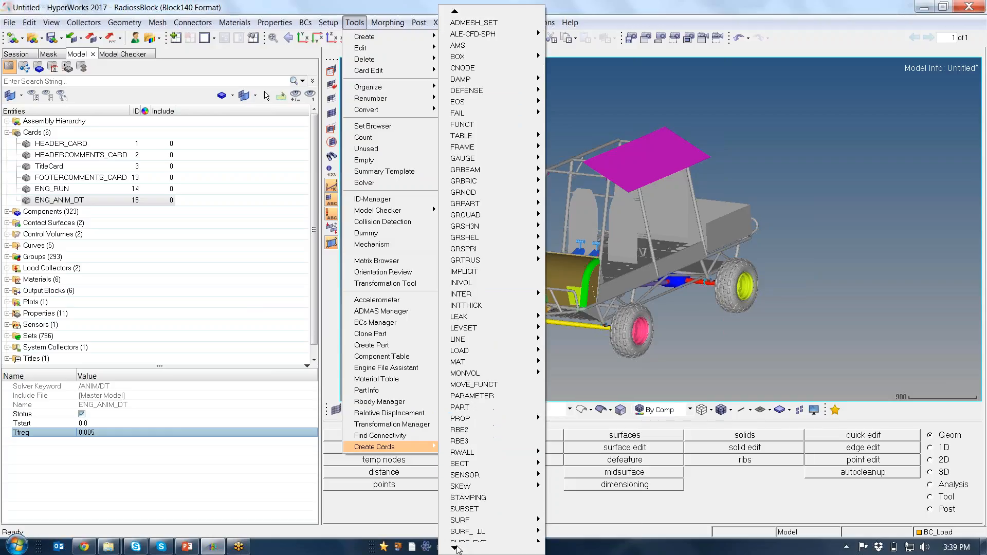
mouse_move(477, 488)
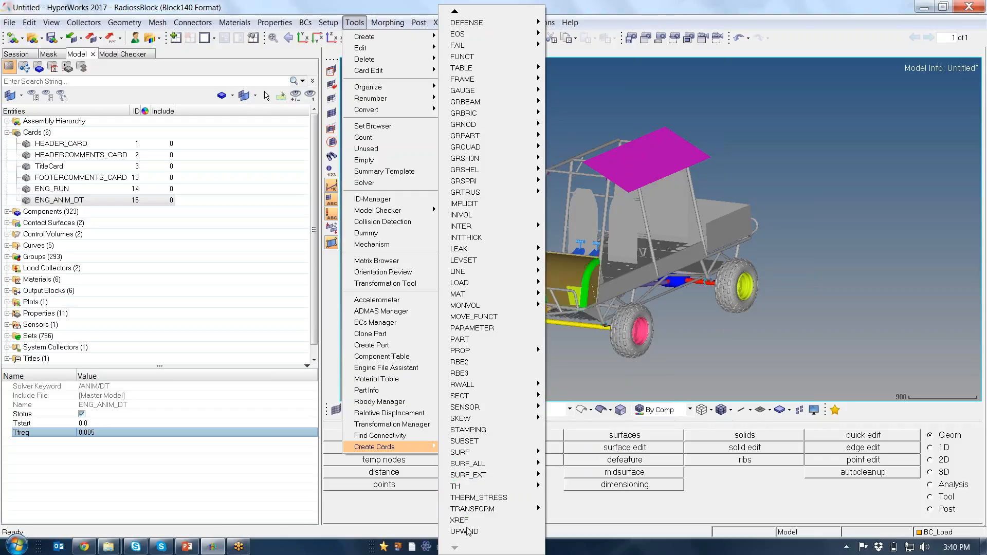
mouse_move(505, 457)
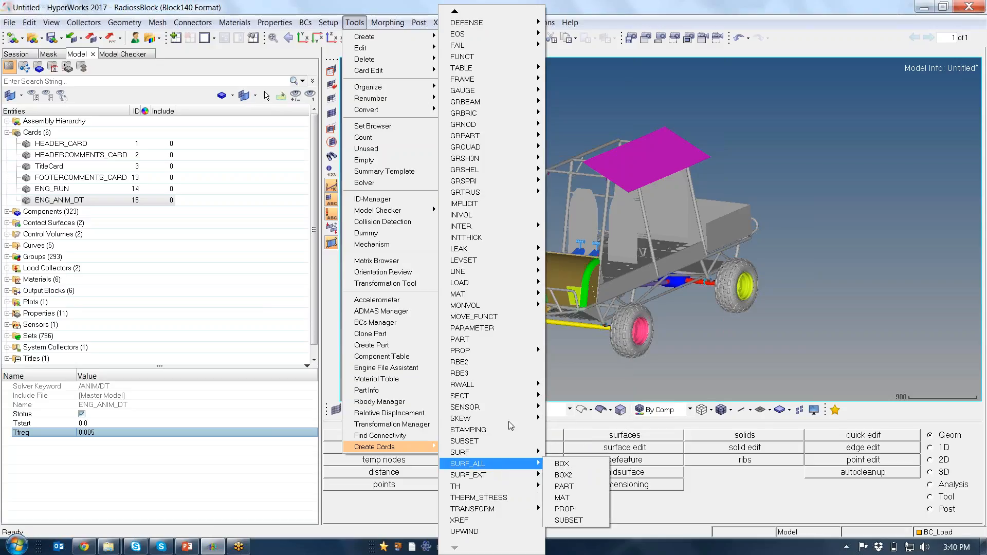
mouse_move(488, 90)
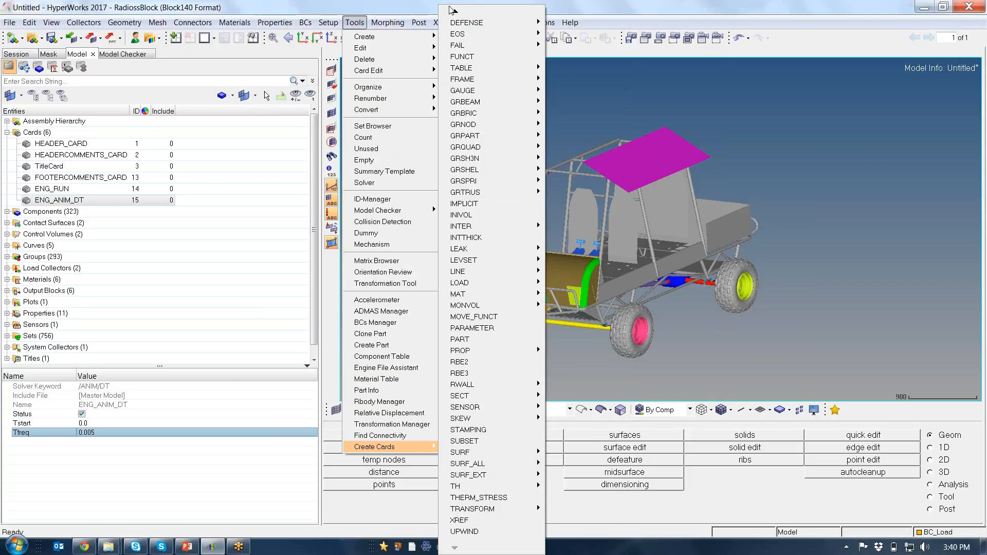
scroll(537, 357, up, 1)
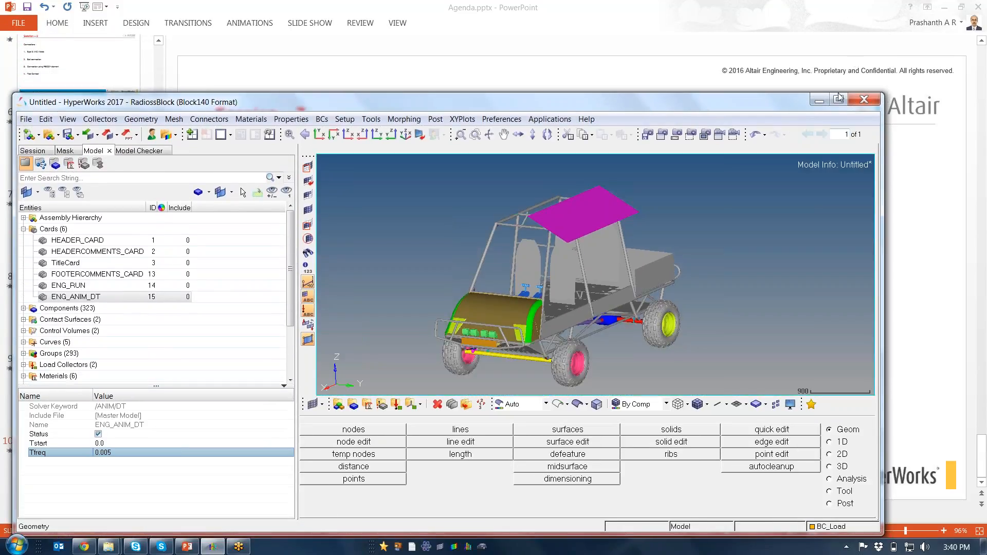
click(838, 99)
click(354, 22)
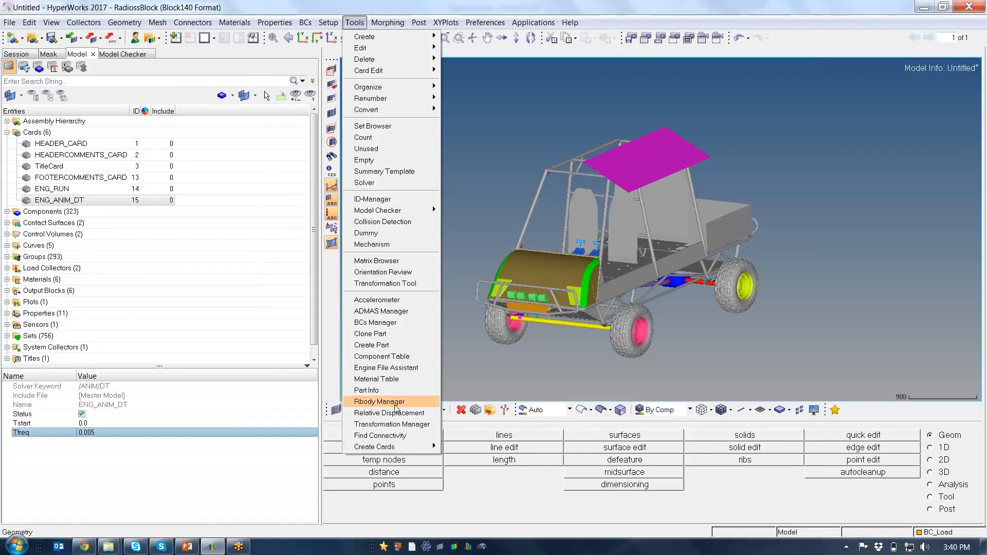
mouse_move(405, 448)
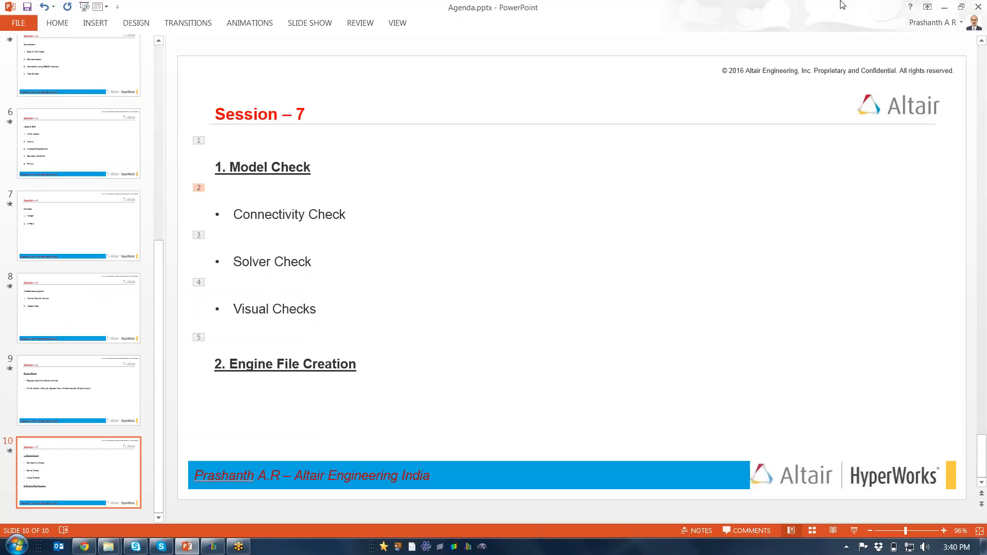
click(944, 7)
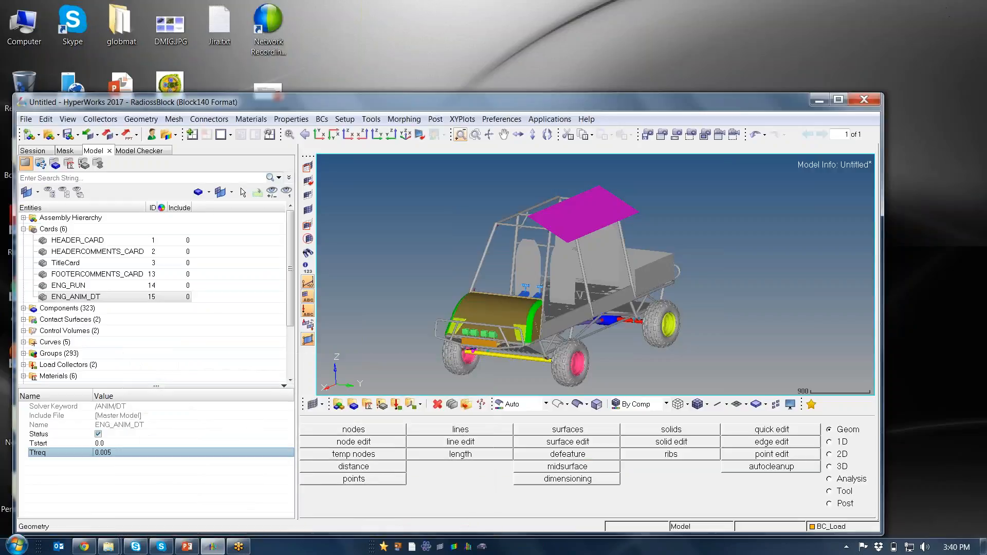
double_click(566, 105)
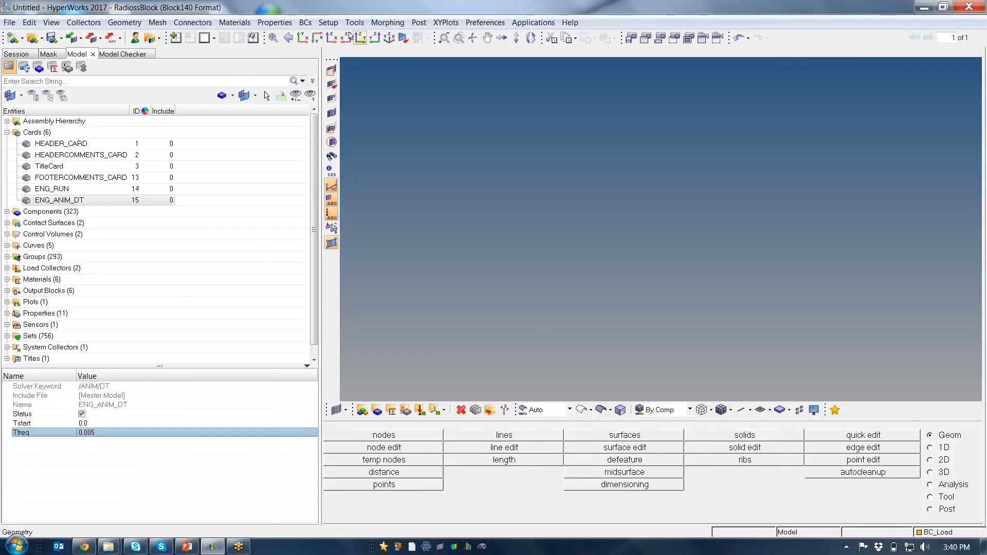
click(354, 22)
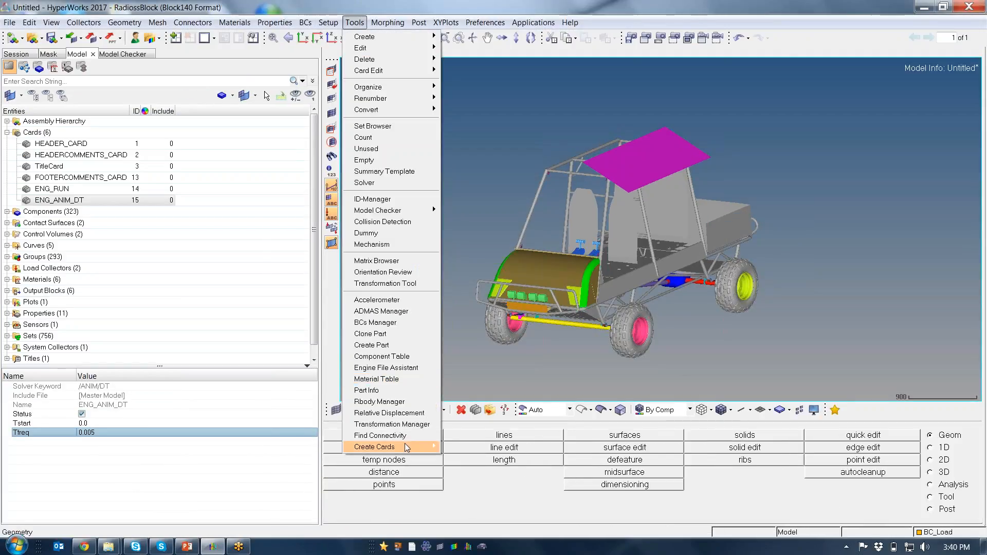
mouse_move(421, 446)
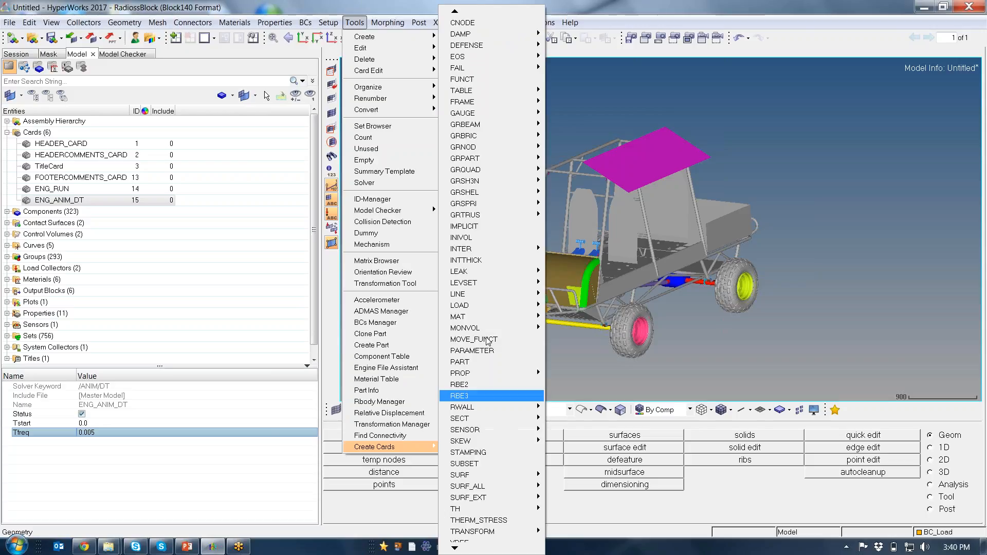
double_click(454, 10)
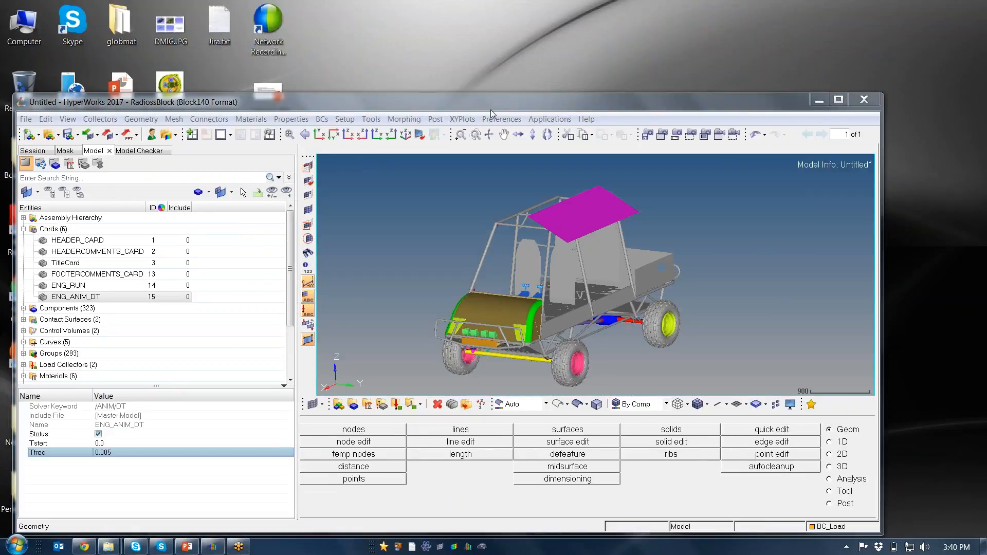
double_click(487, 104)
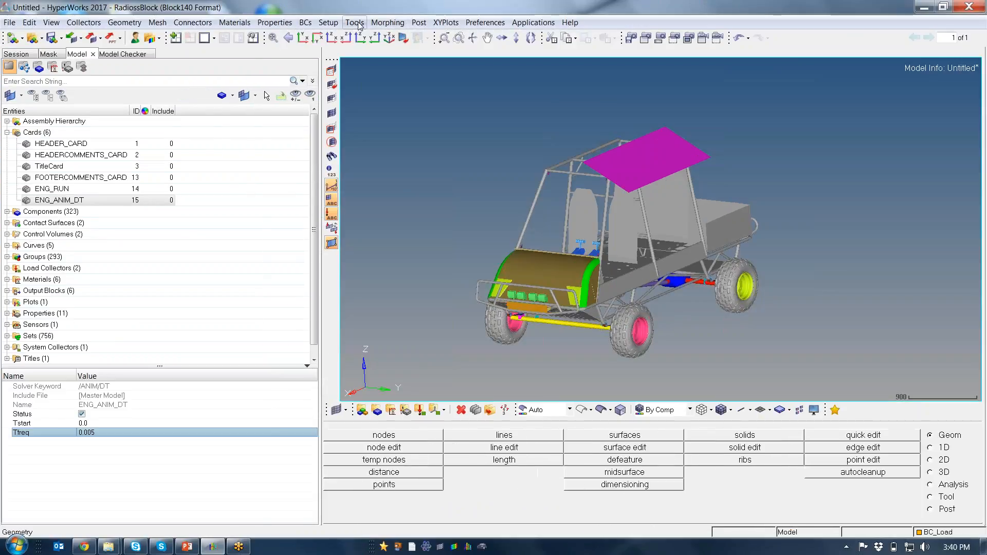
click(354, 22)
mouse_move(417, 446)
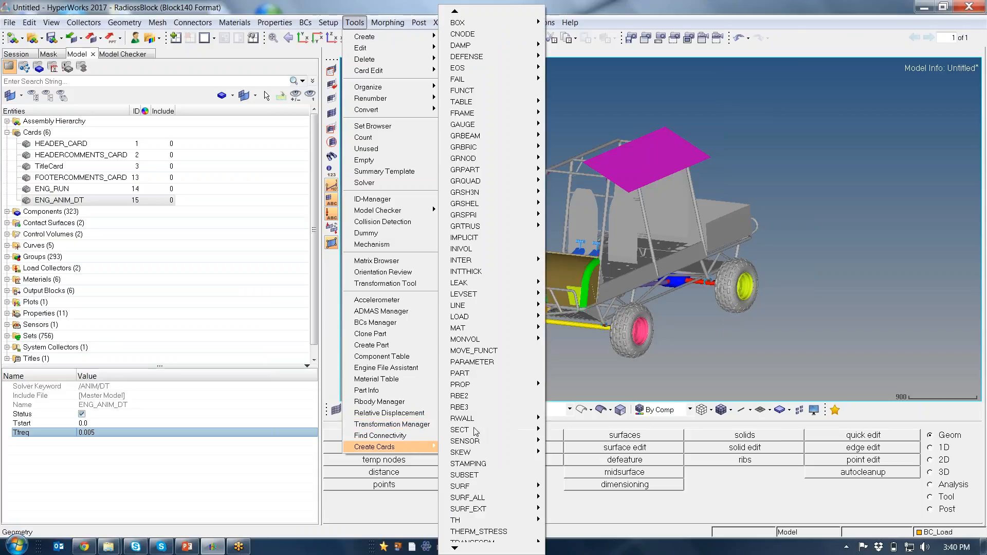
mouse_move(493, 69)
double_click(455, 11)
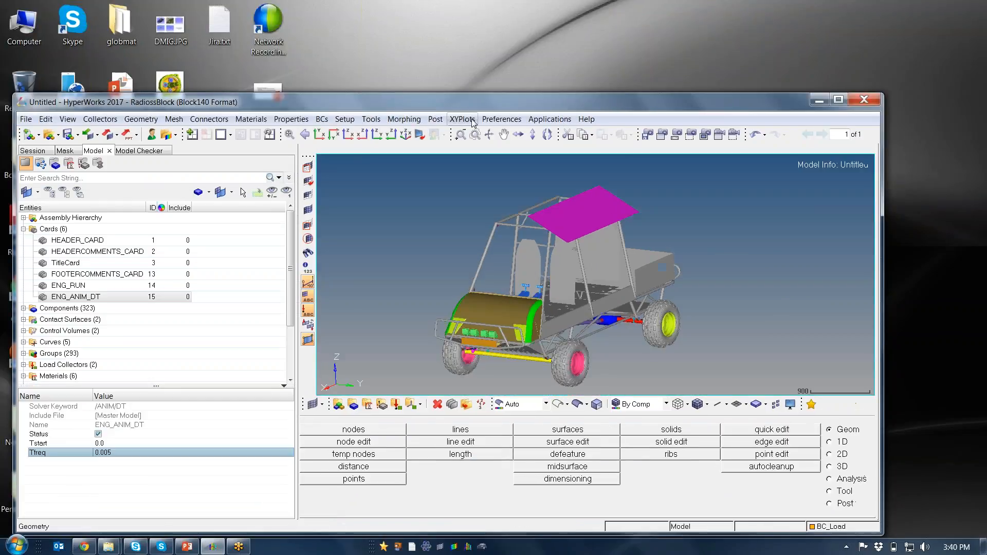
Create a TFILE card from the engine keywords
click(371, 119)
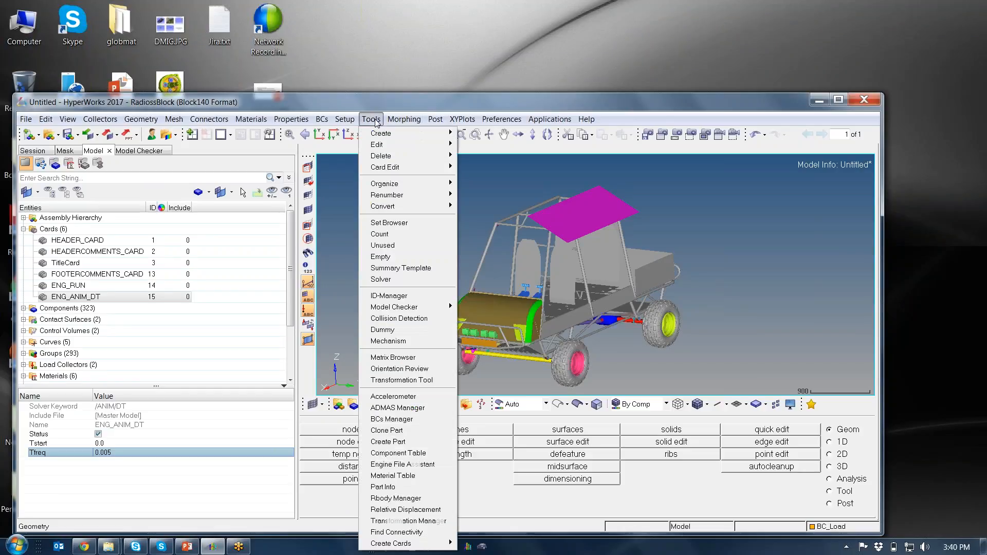
mouse_move(414, 544)
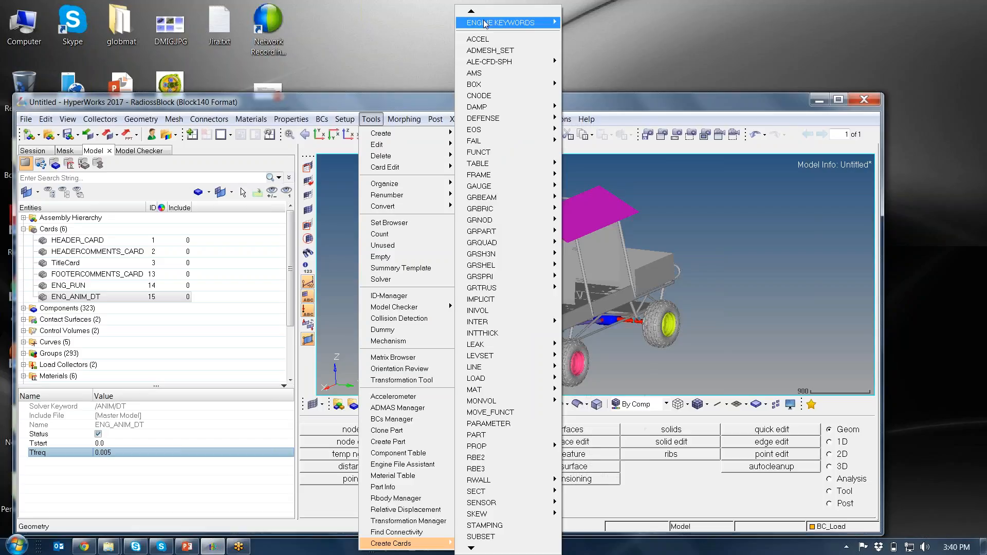
mouse_move(504, 22)
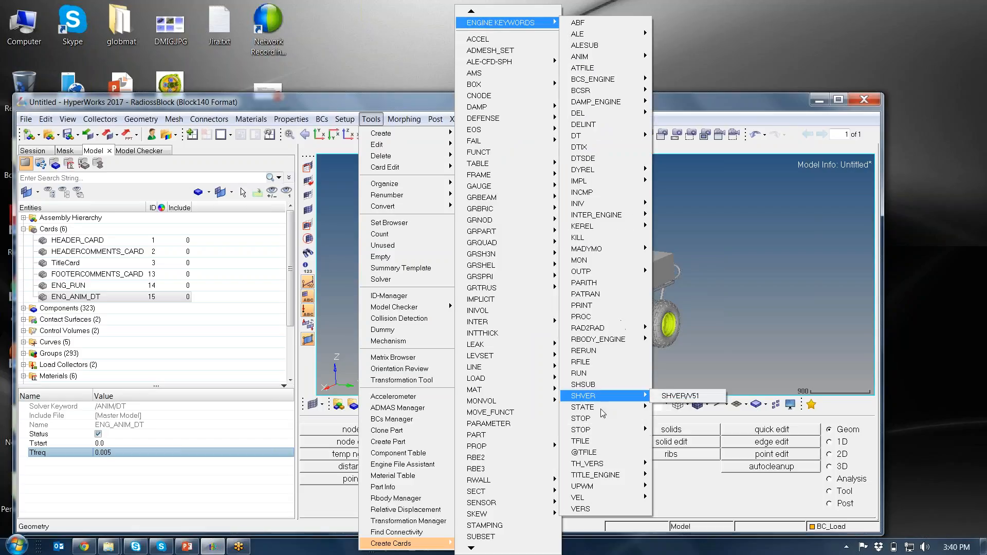
click(596, 452)
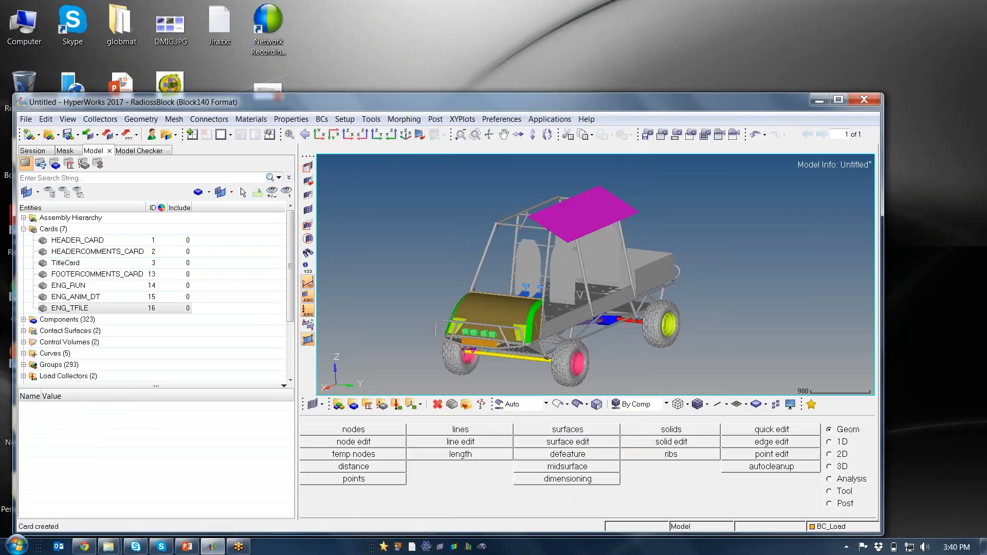
Set the time history output frequency (Time_frequency) of the ENG_TFILE card to 5E-4
click(838, 99)
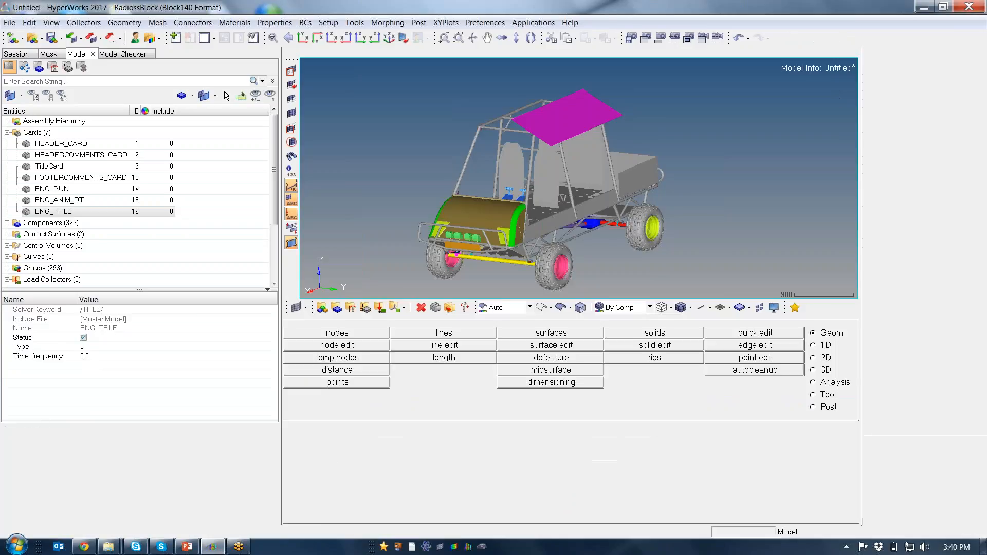
click(101, 436)
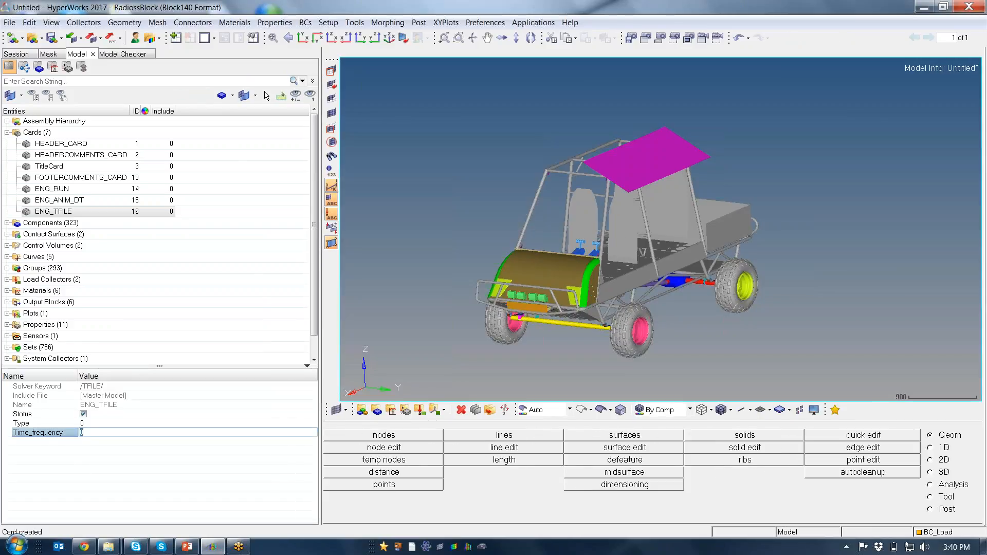
text(5E-)
text(4)
key(Return)
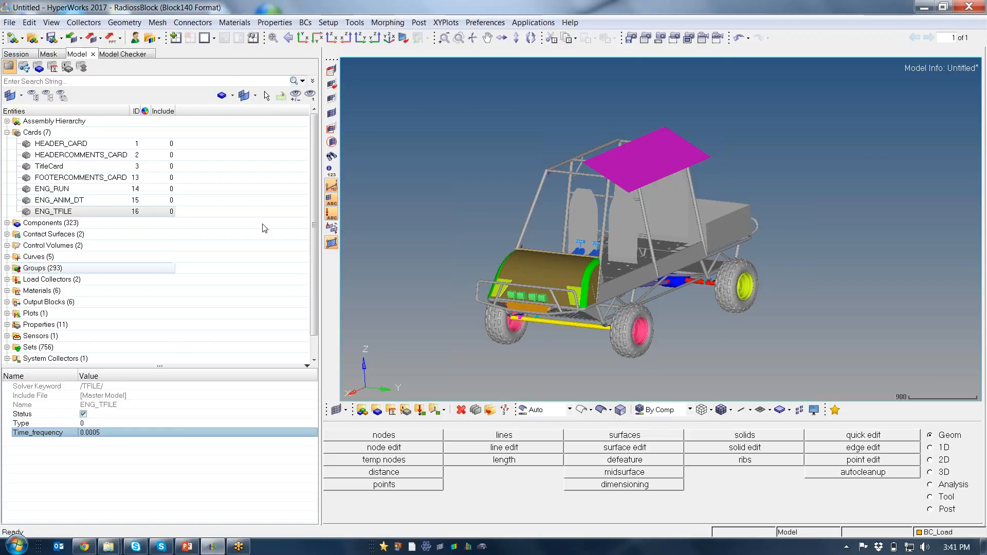
Create an ANIM/ELEM card from the ANIM group of the engine keywords
click(357, 24)
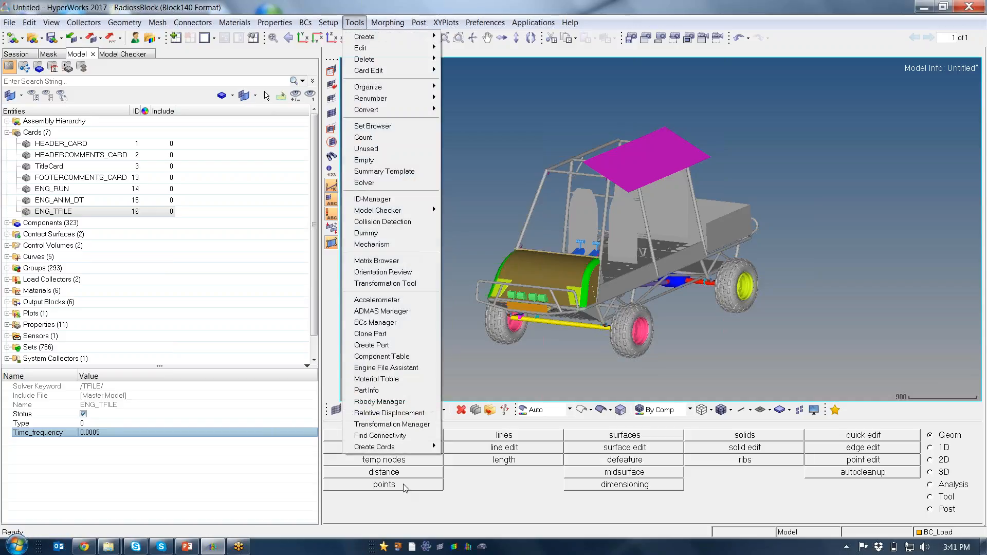
mouse_move(395, 445)
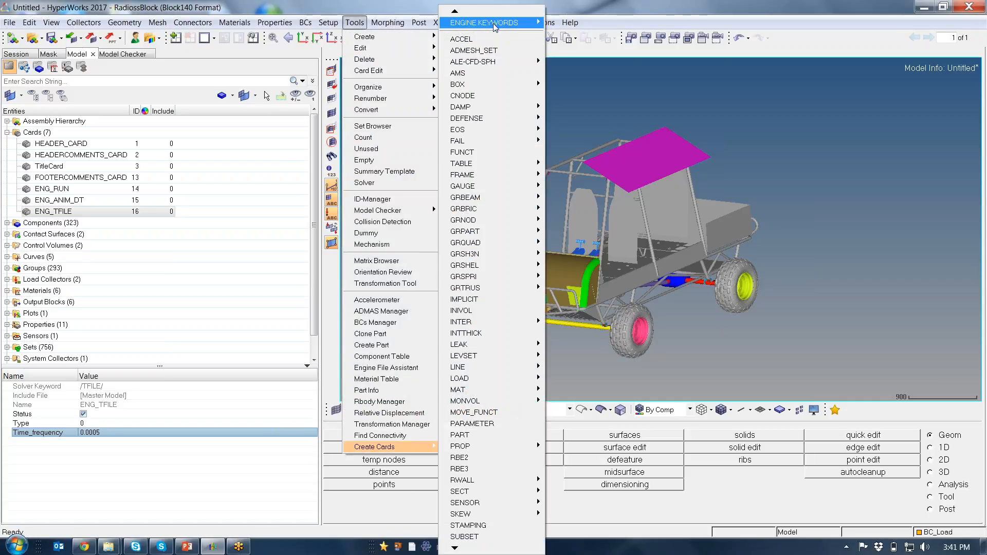
mouse_move(525, 22)
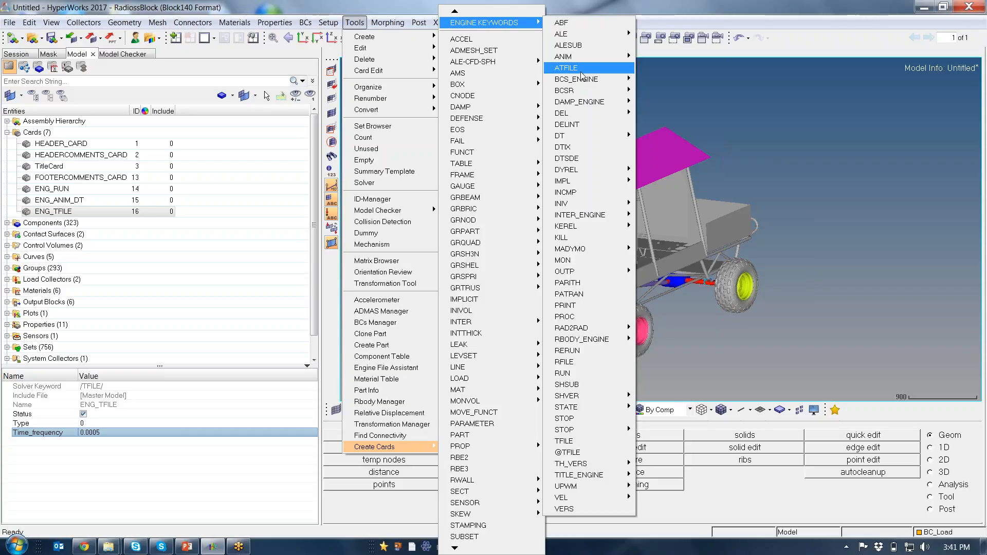
mouse_move(566, 56)
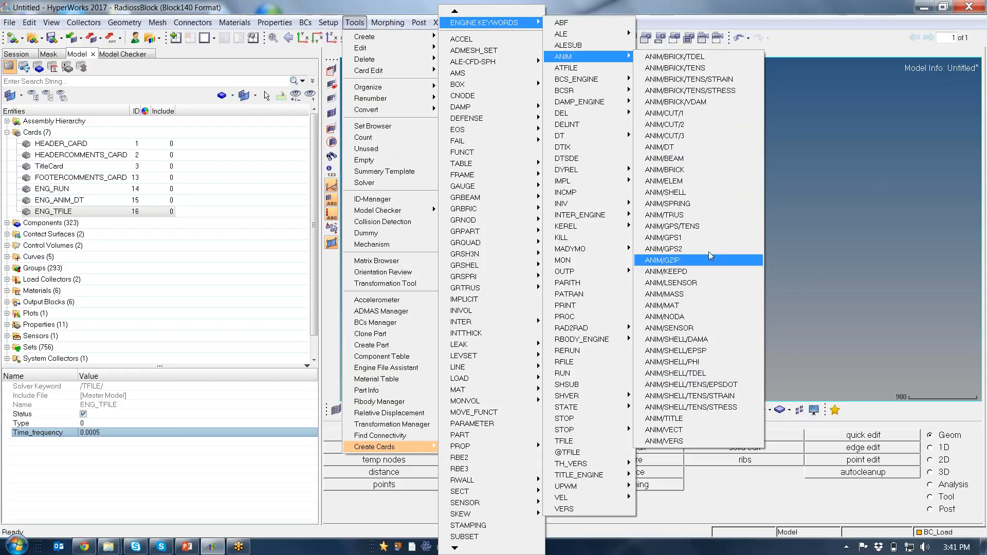
click(705, 182)
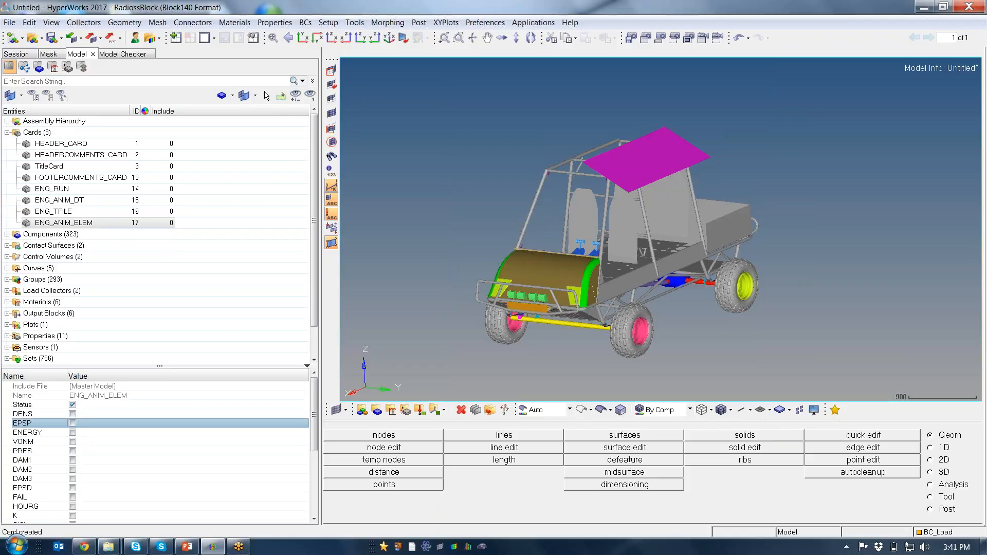
Enable the EPSP, VONM and HOURG element outputs on the ENG_ANIM_ELEM card
click(73, 423)
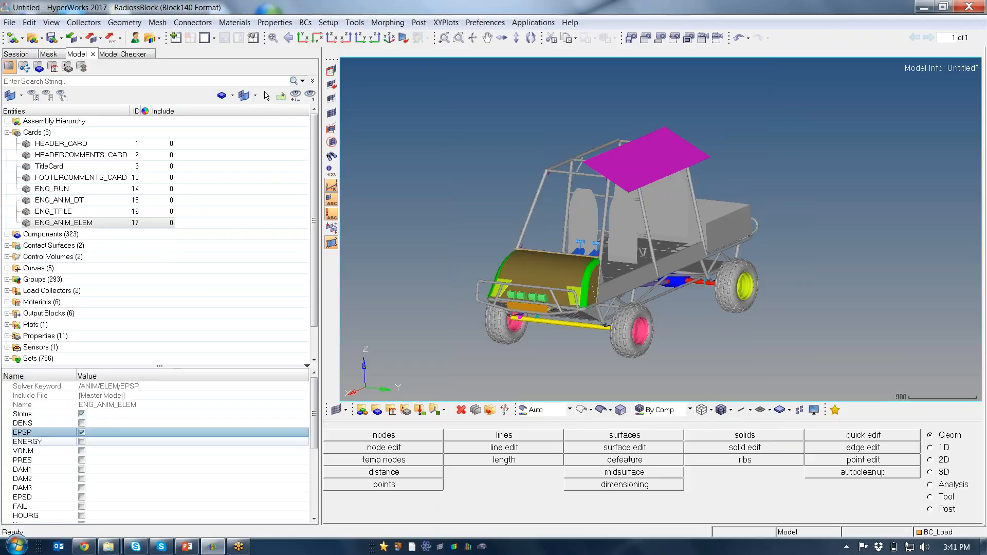
click(82, 450)
click(82, 451)
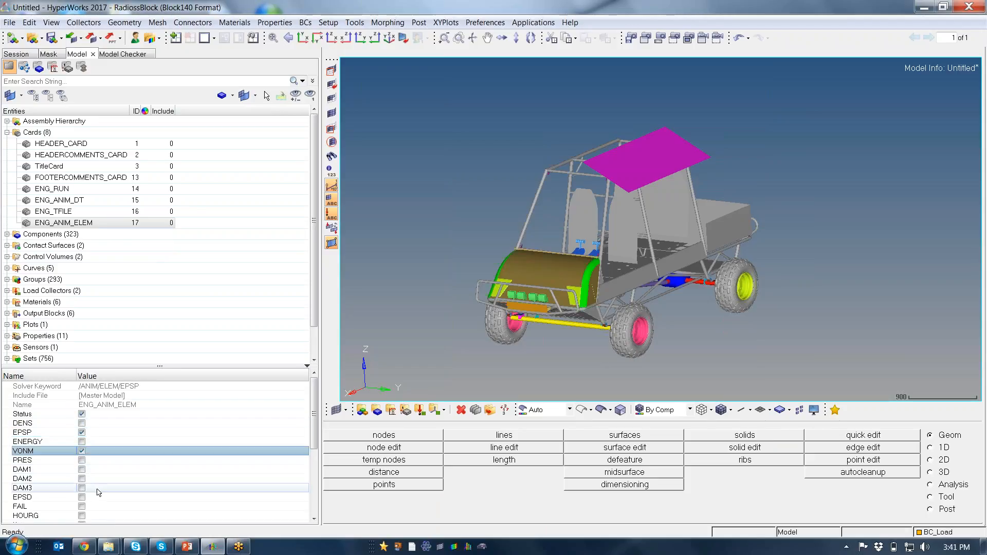
click(82, 516)
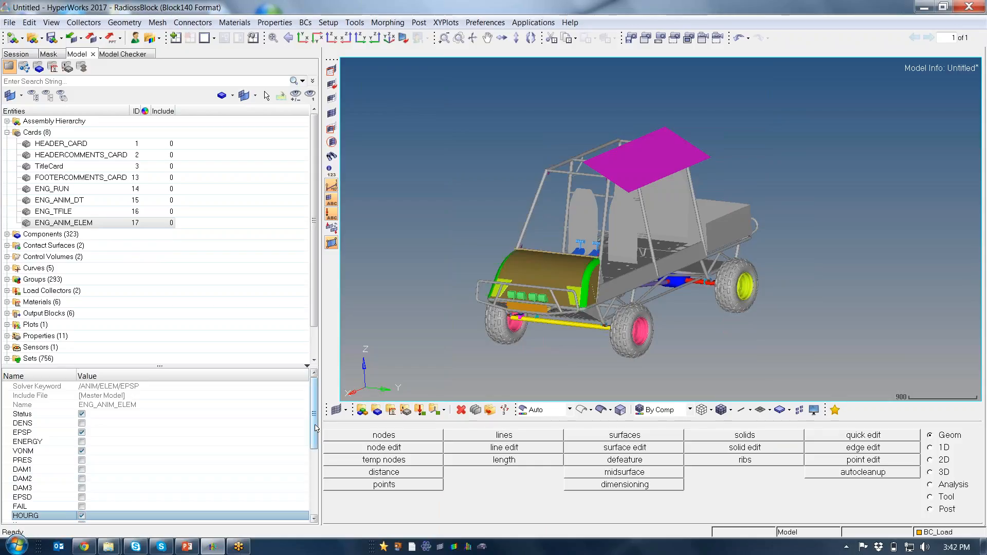
drag(316, 428, 303, 452)
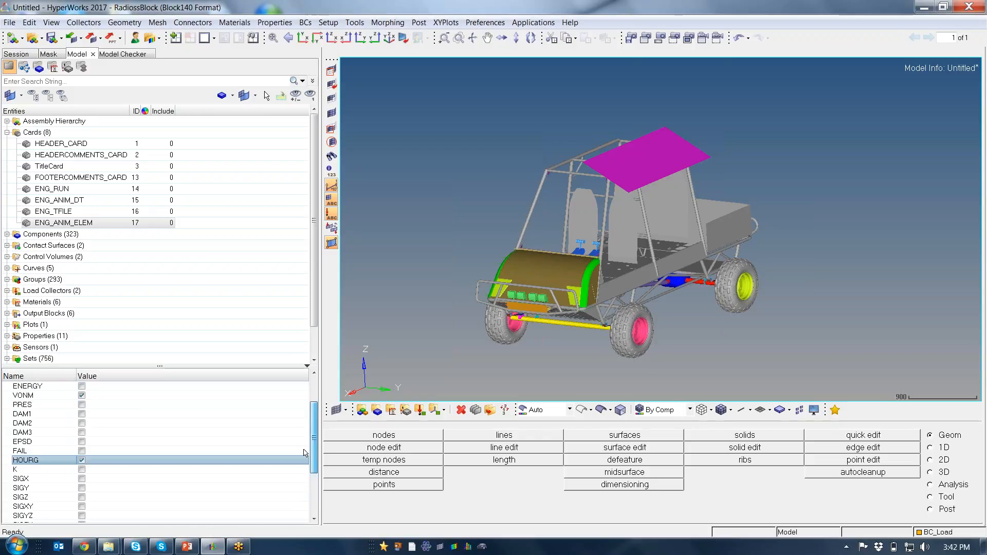
click(226, 271)
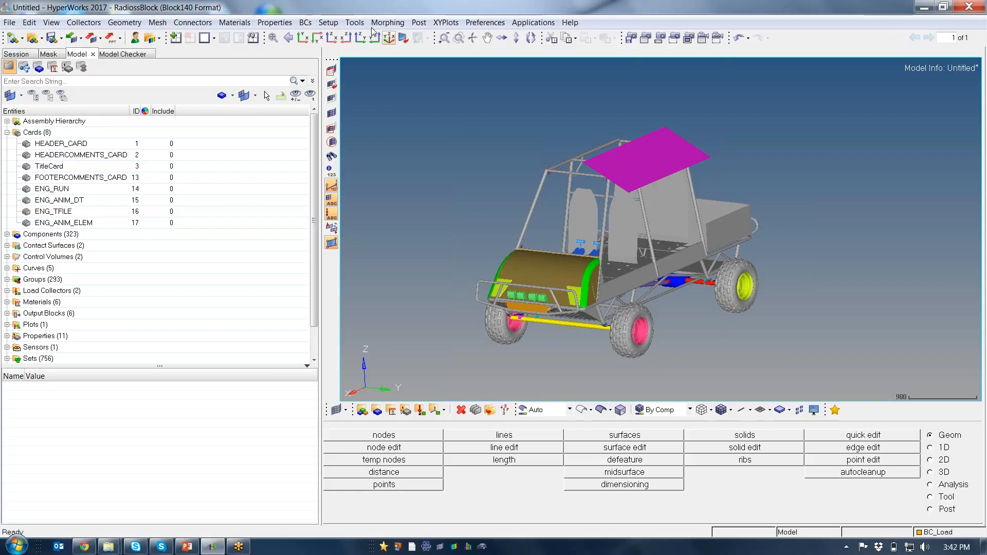
Create a DT/NODA card from the DT group of the engine keywords
click(354, 23)
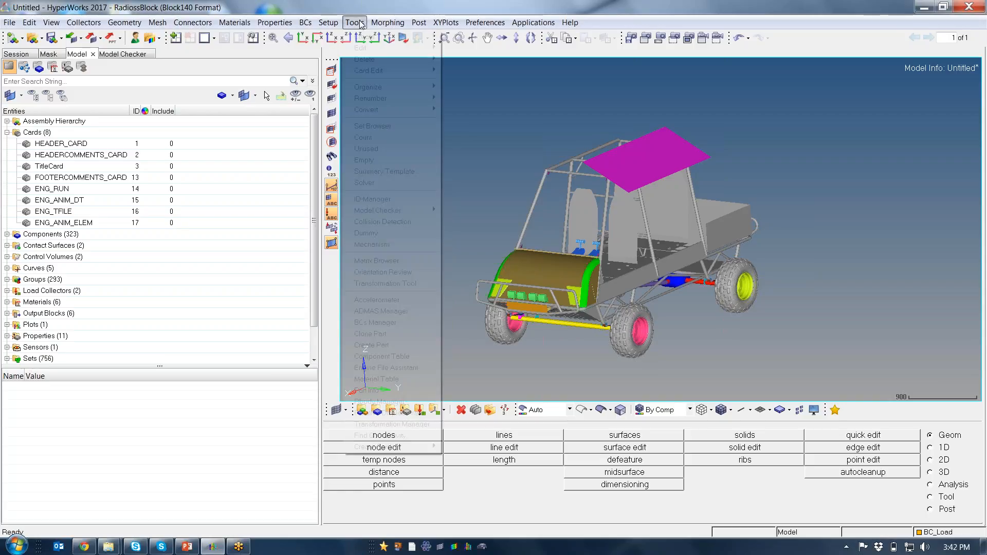
mouse_move(400, 449)
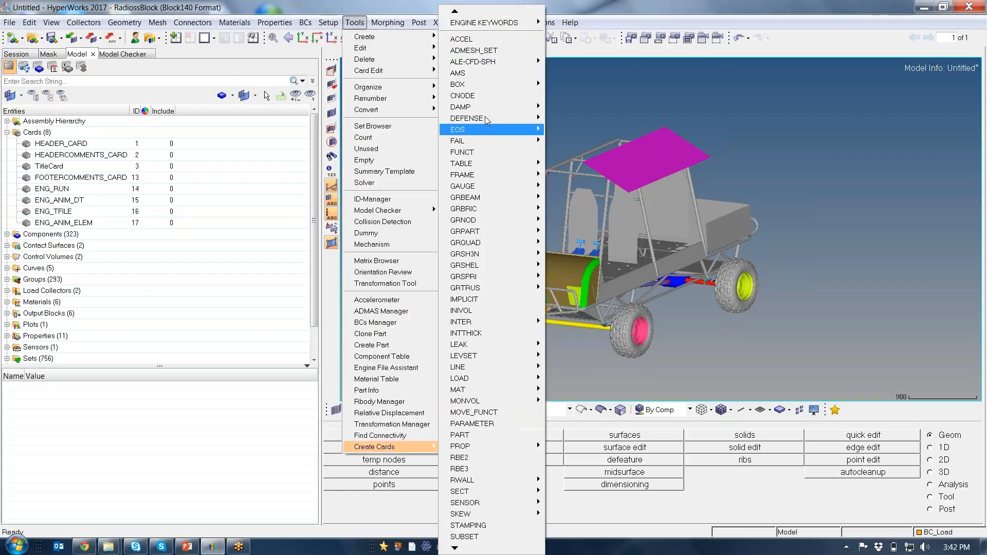
mouse_move(497, 27)
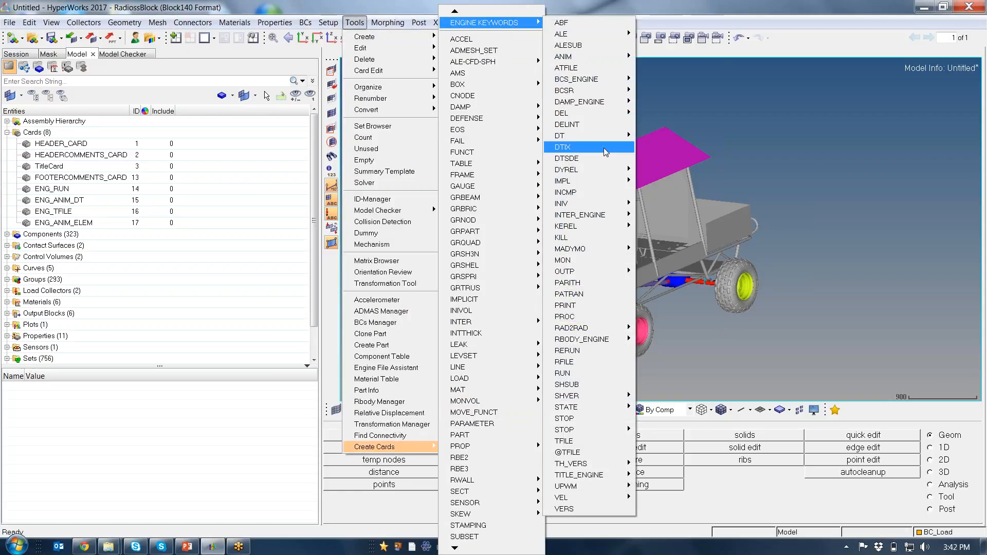
mouse_move(601, 143)
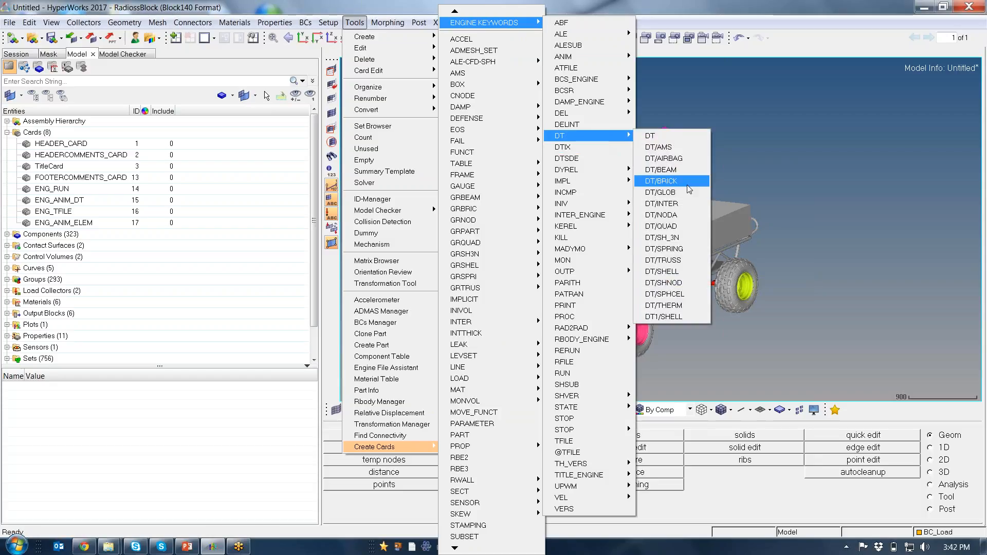
click(688, 221)
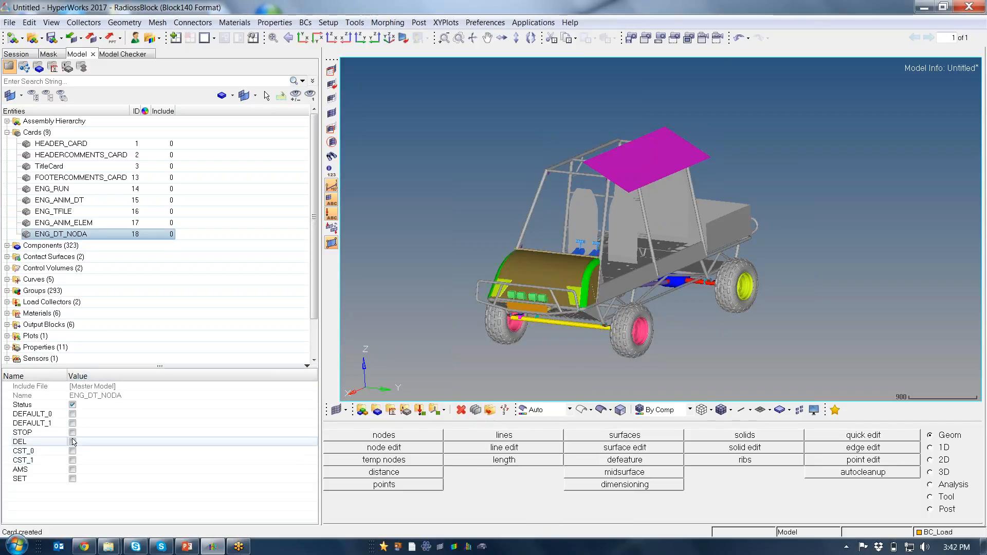
Enable CST_0 on the ENG_DT_NODA card with Tscale set to 0.9 and Tmin set to 1E-6
click(73, 451)
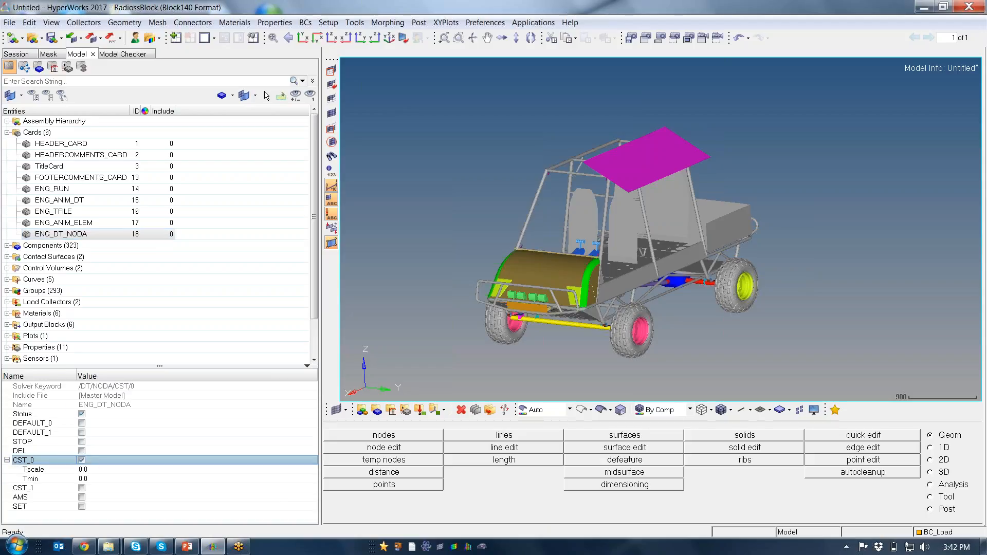
click(125, 470)
text(0.9)
click(126, 479)
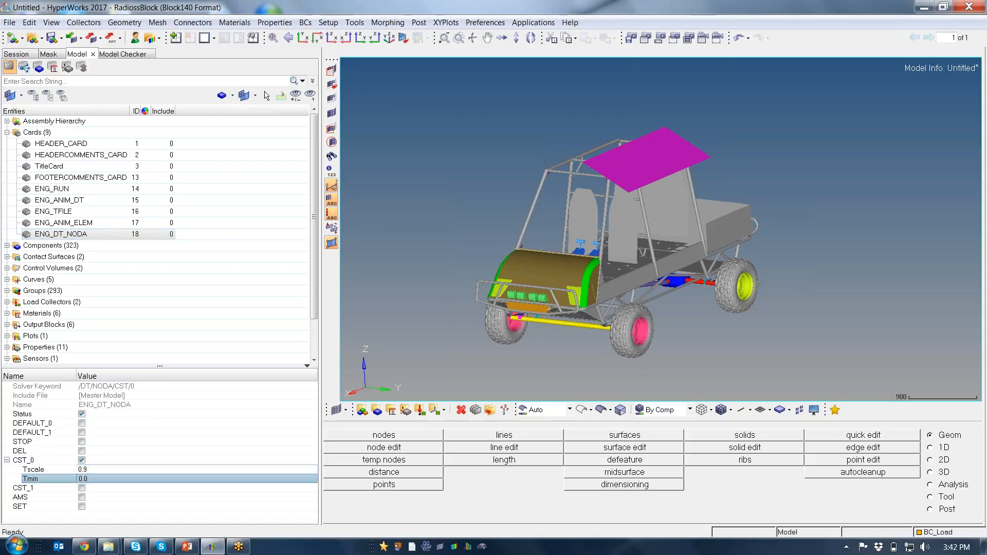
text(1E-6)
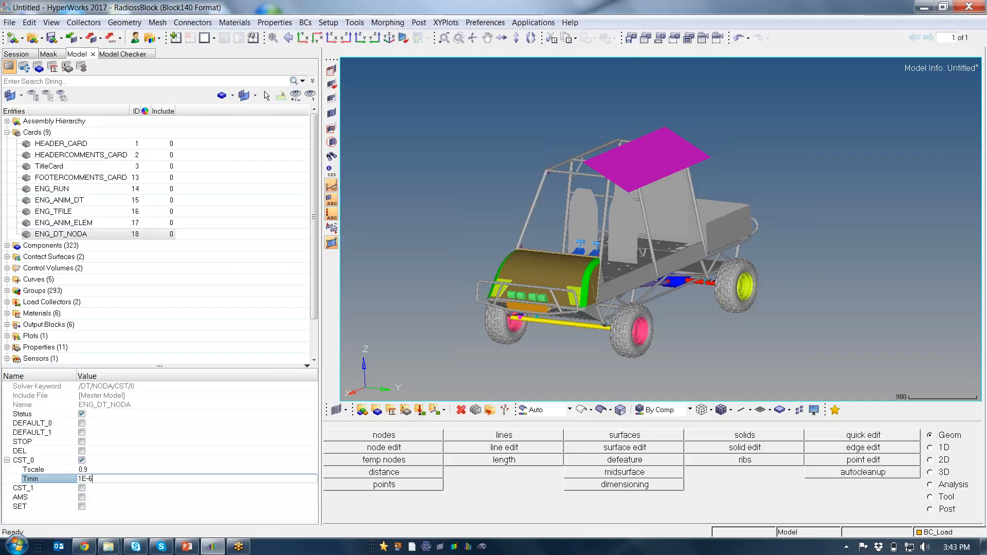
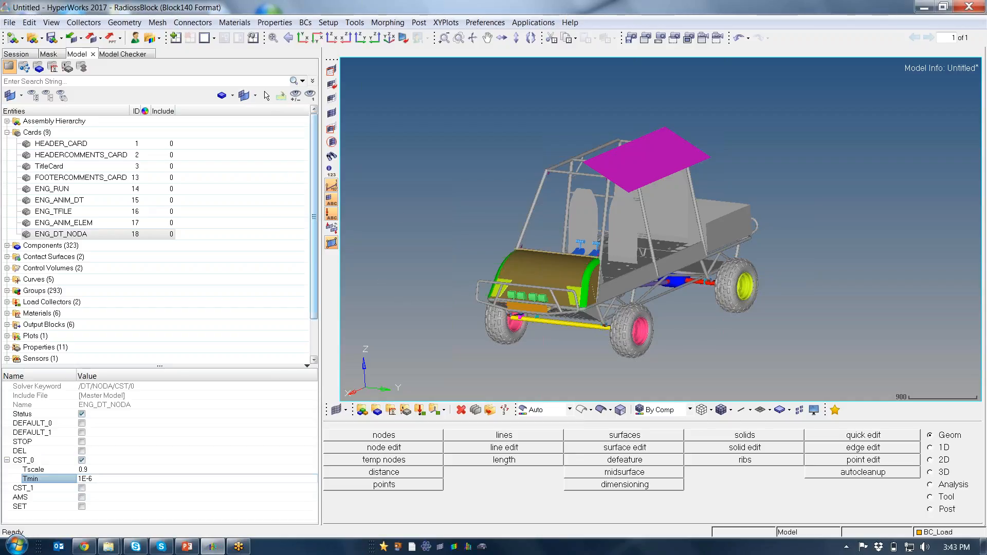
Start a RADIOSS export and create a folder named Run_1 inside Cart_model as its destination
drag(316, 272, 317, 247)
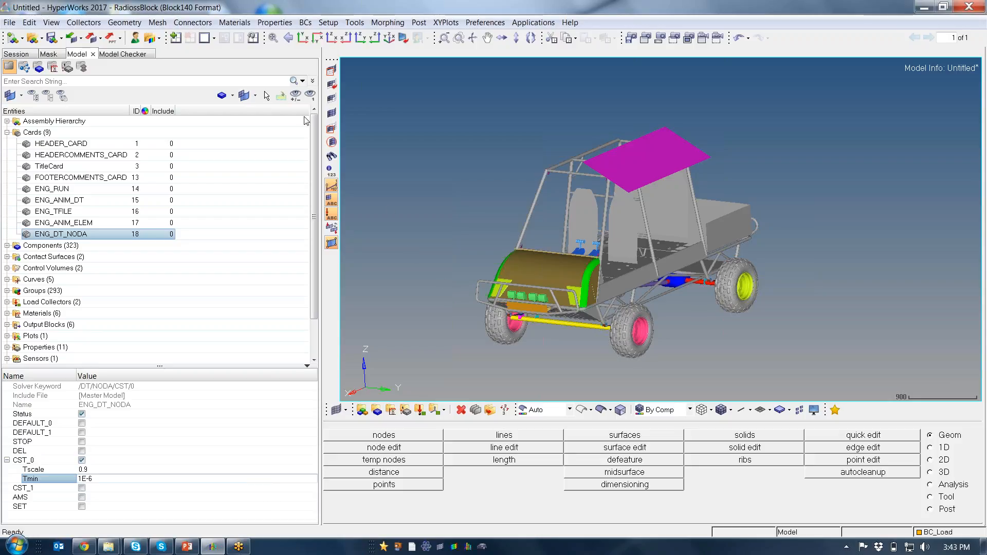
click(90, 39)
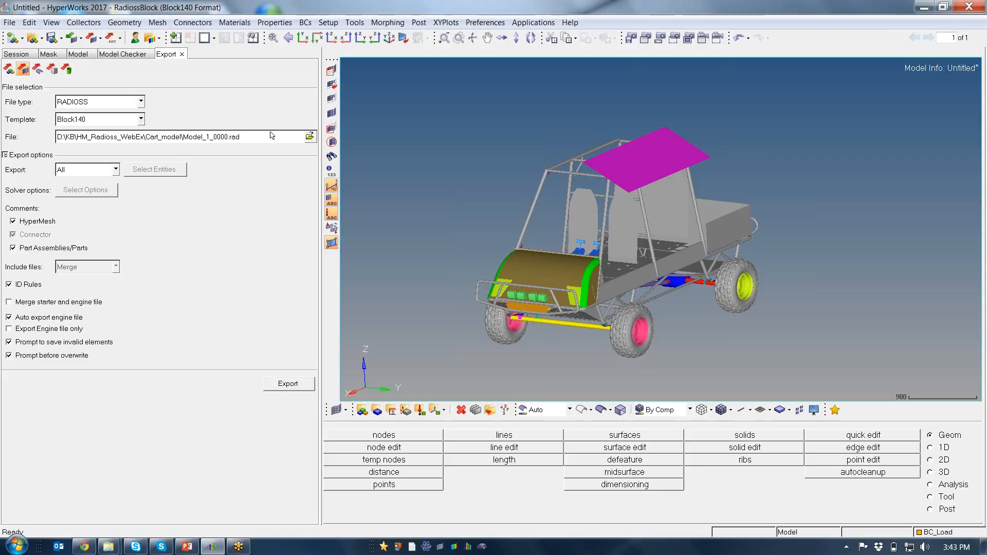
click(310, 136)
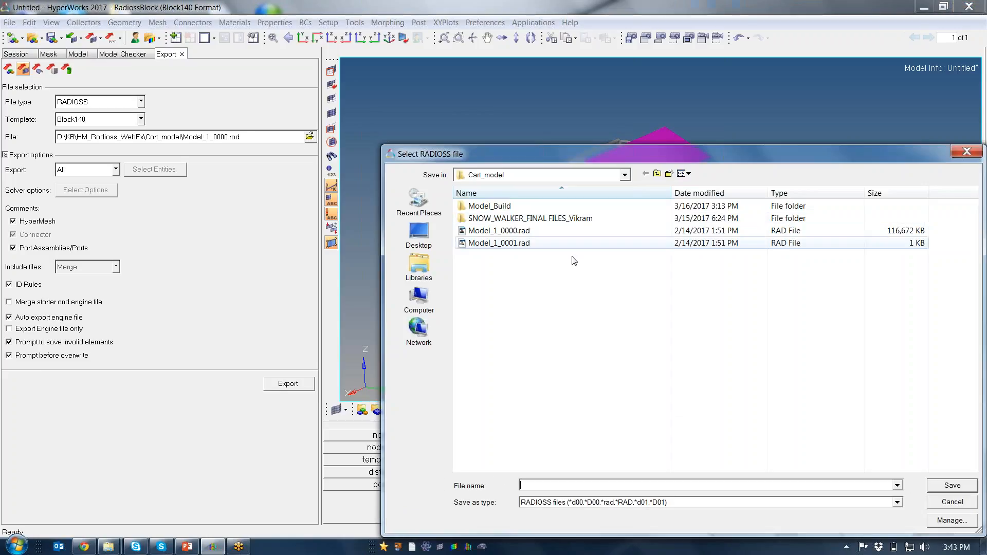
click(668, 174)
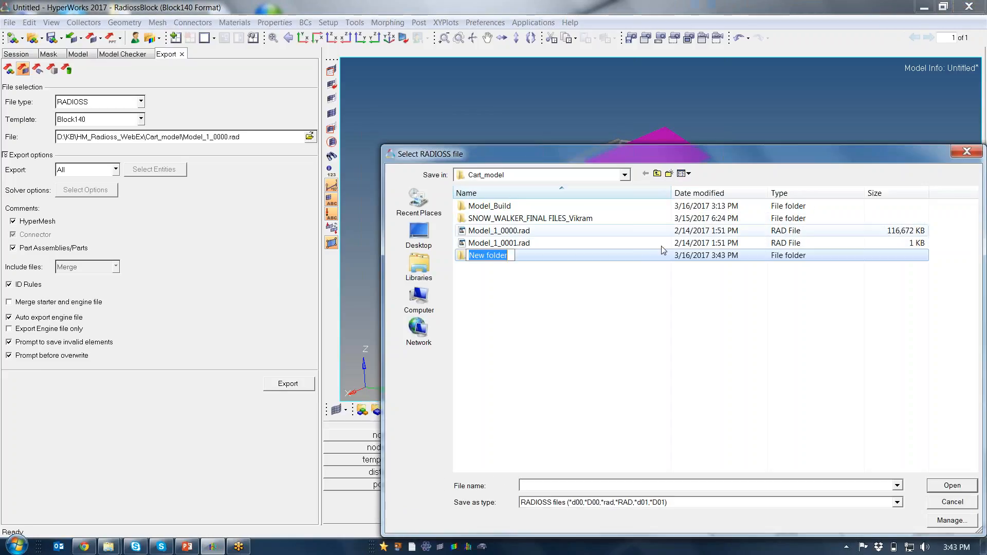
text(Run_1)
key(Return)
key(Return)
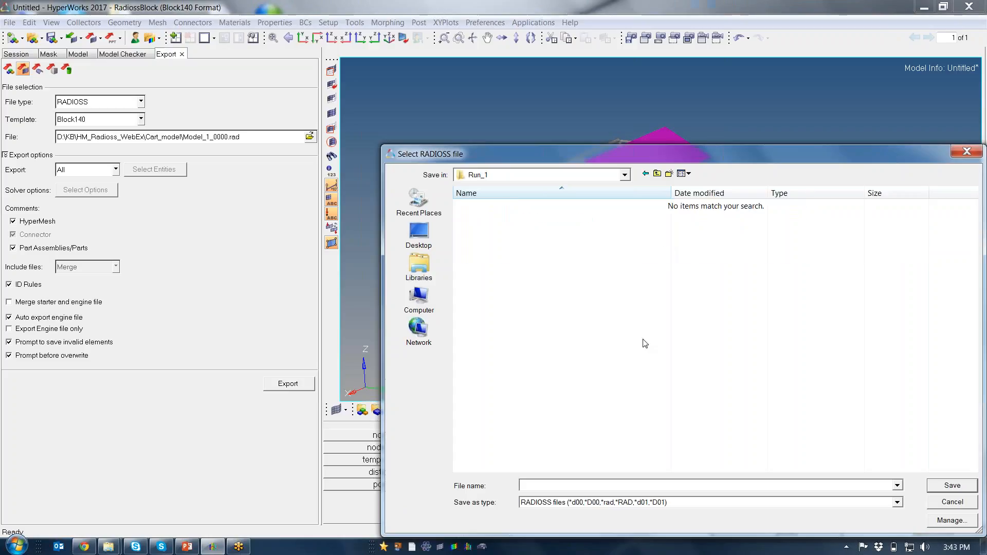
Name the export file Run_1 in the Run_1 folder and export the whole model
click(538, 485)
text(RUn)
key(BackSpace)
text(U)
key(BackSpace)
text(un_1)
click(952, 485)
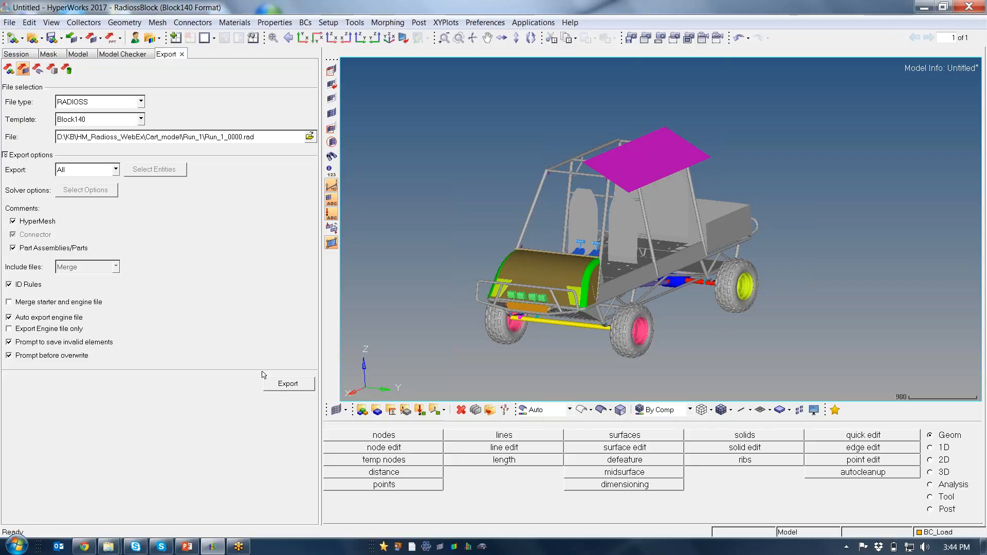
click(297, 386)
Open the exported starter file Run_1_0000.rad in TextPad and review its unit, material and node blocks
click(309, 137)
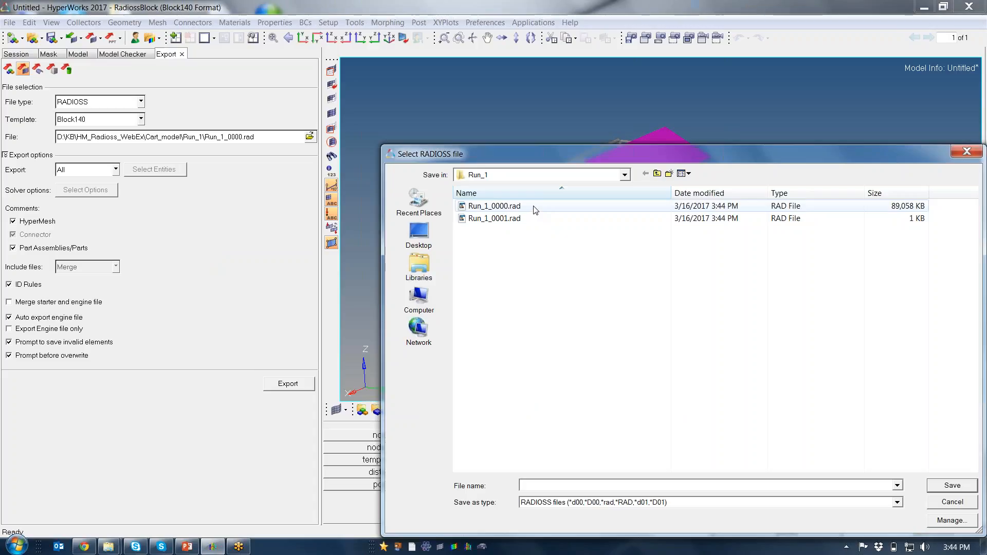
click(535, 207)
right_click(534, 206)
mouse_move(606, 323)
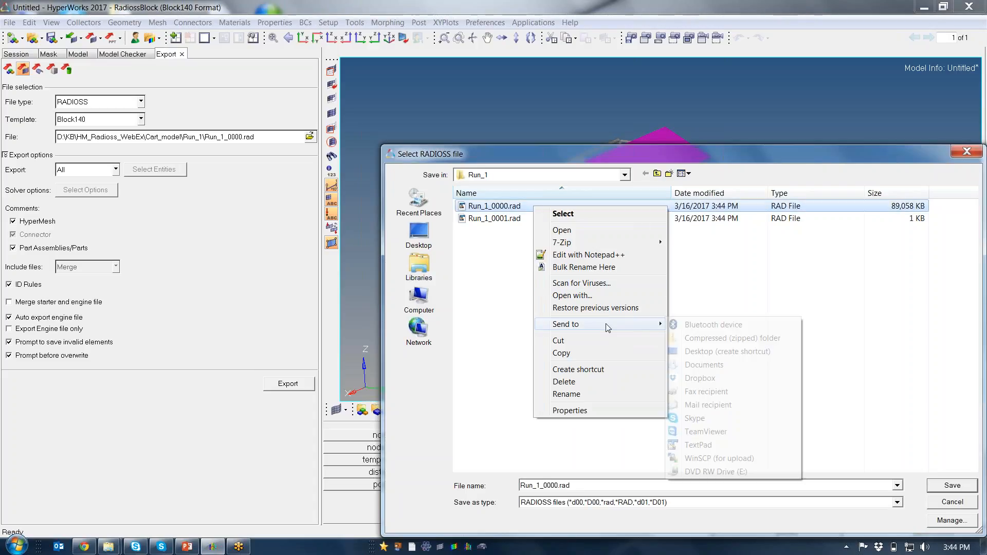
click(719, 444)
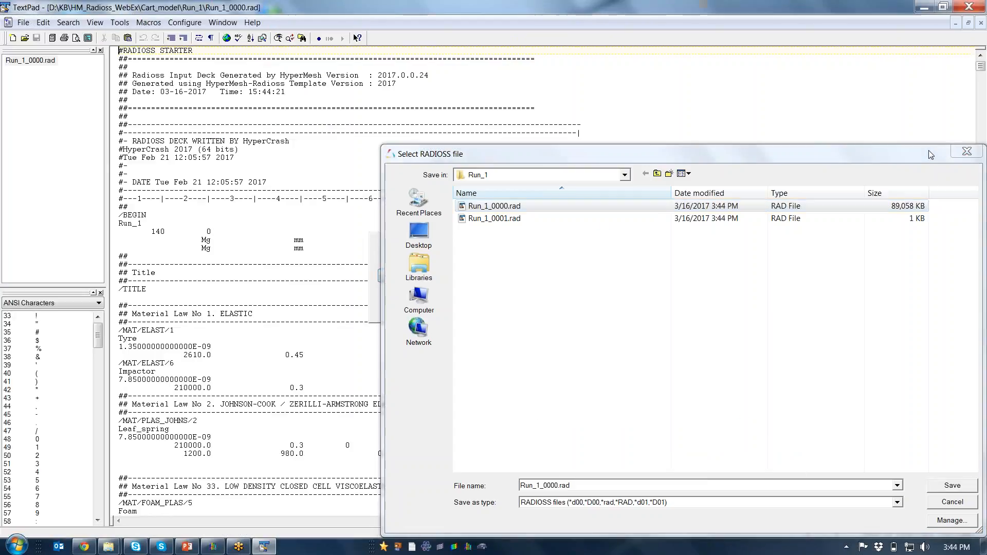
drag(930, 155, 898, 533)
scroll(648, 70, down, 10)
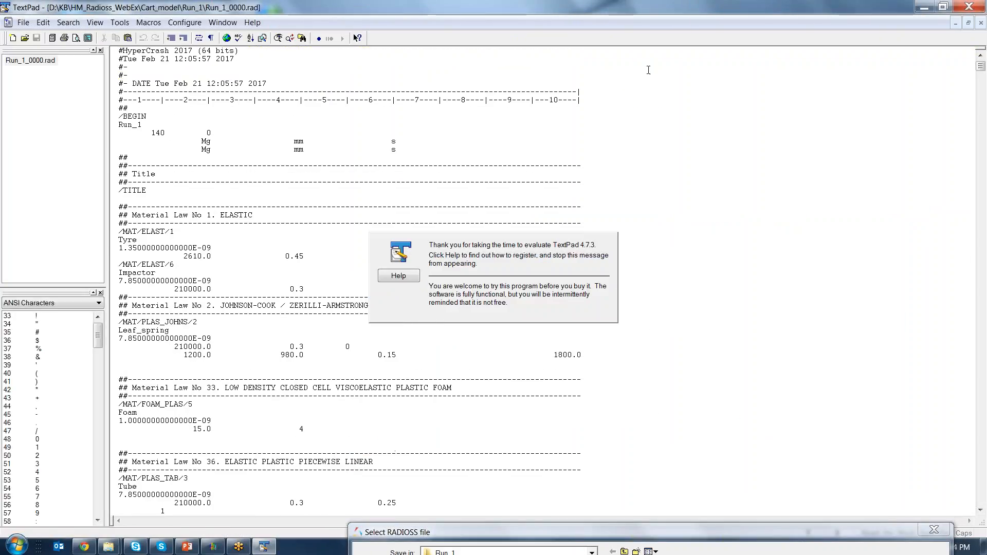
scroll(649, 70, down, 7)
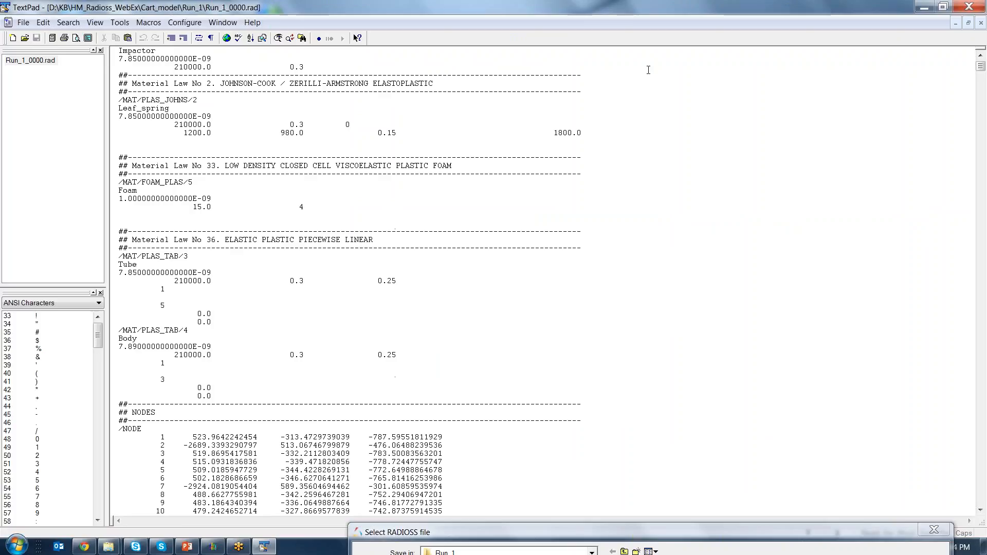
Open the engine file Run_1_0001.rad in TextPad to check its keywords, and return to HyperMesh, dismissing the file selection
click(24, 37)
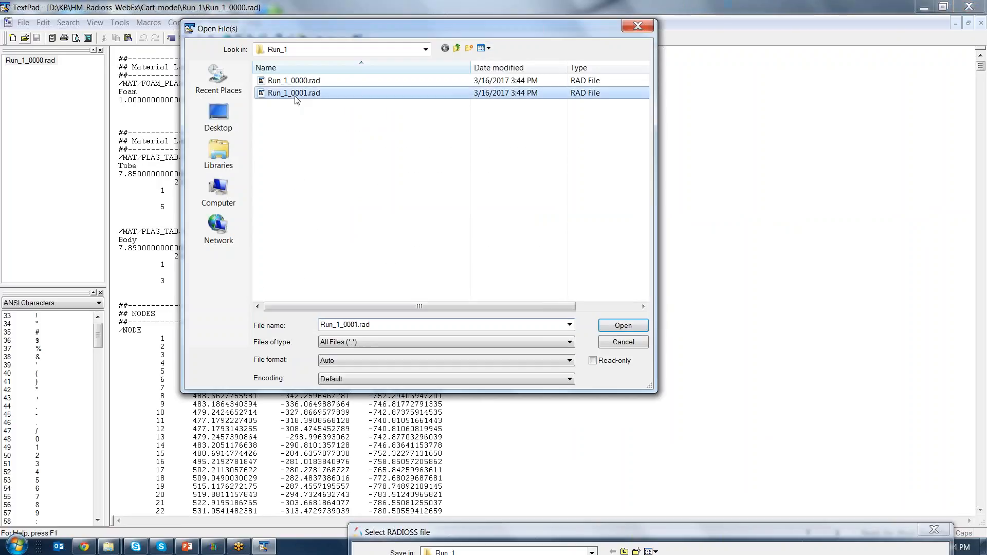
double_click(297, 95)
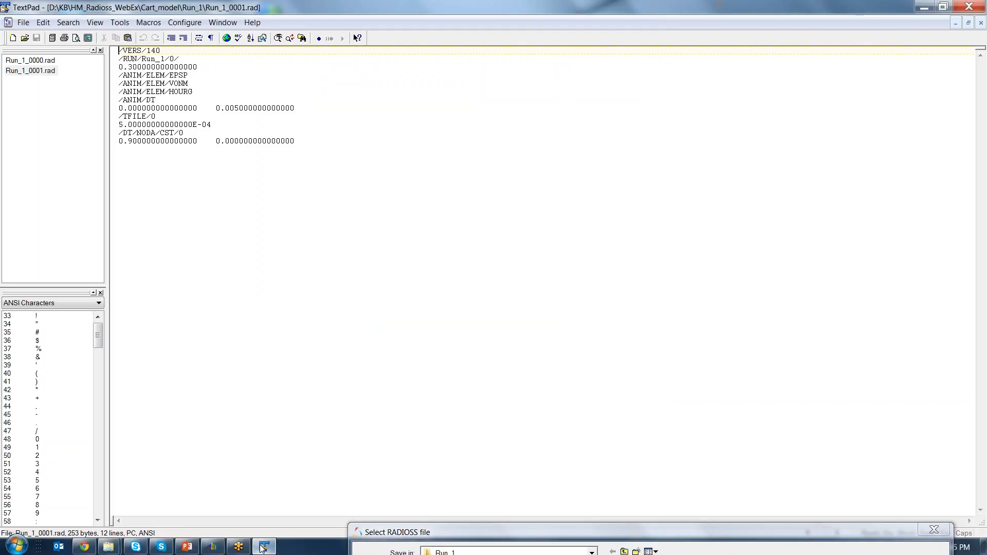
click(212, 546)
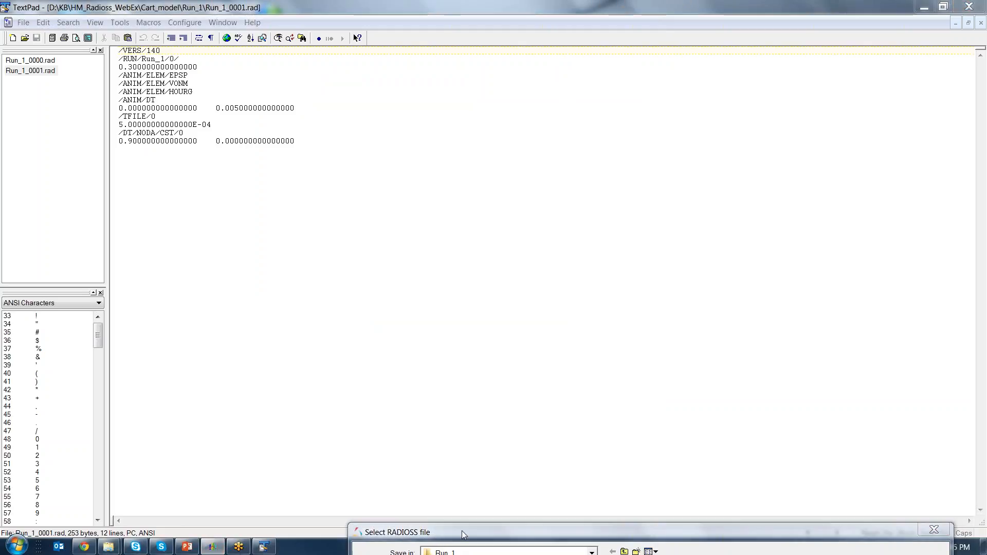
drag(461, 531, 335, 122)
click(792, 453)
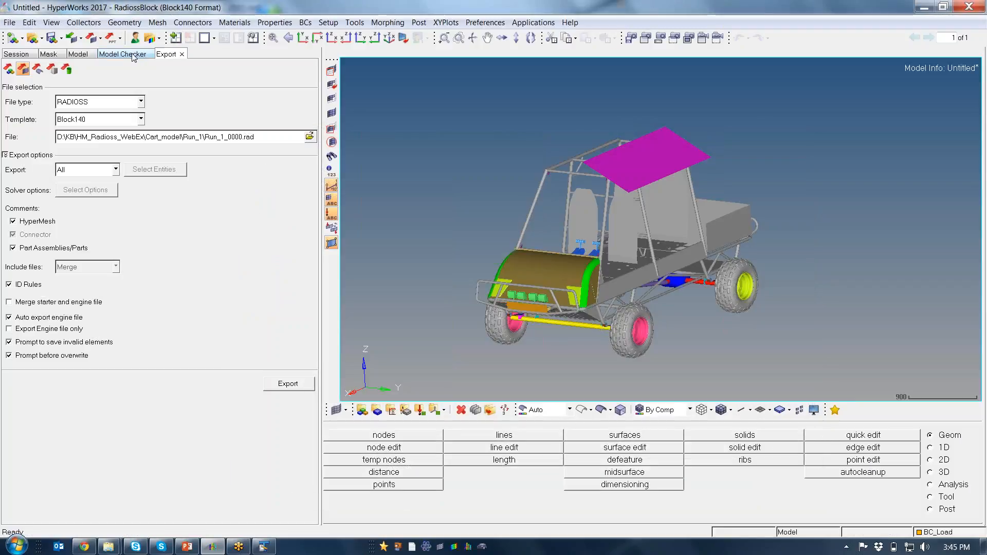
Set Tmin to 1E-6 under CST_0 on the ENG_DT_NODA card, and toggle CST_0 off and on to check the value
click(80, 55)
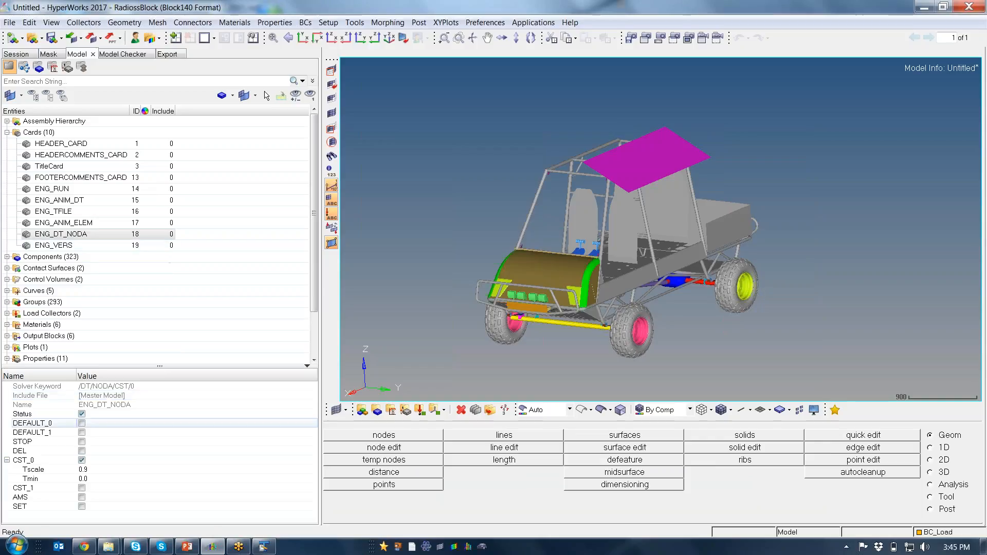
click(109, 481)
text(1E-6)
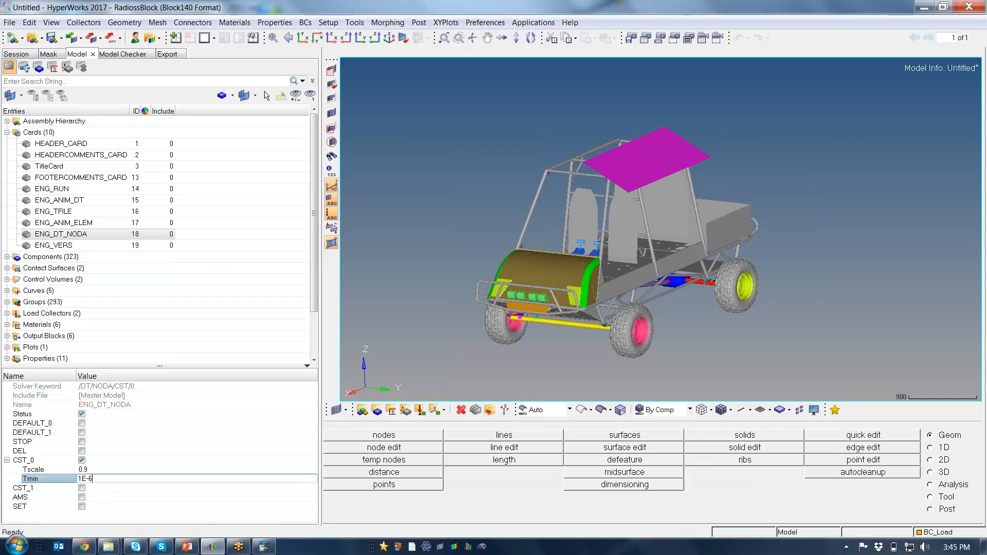
key(Return)
click(82, 460)
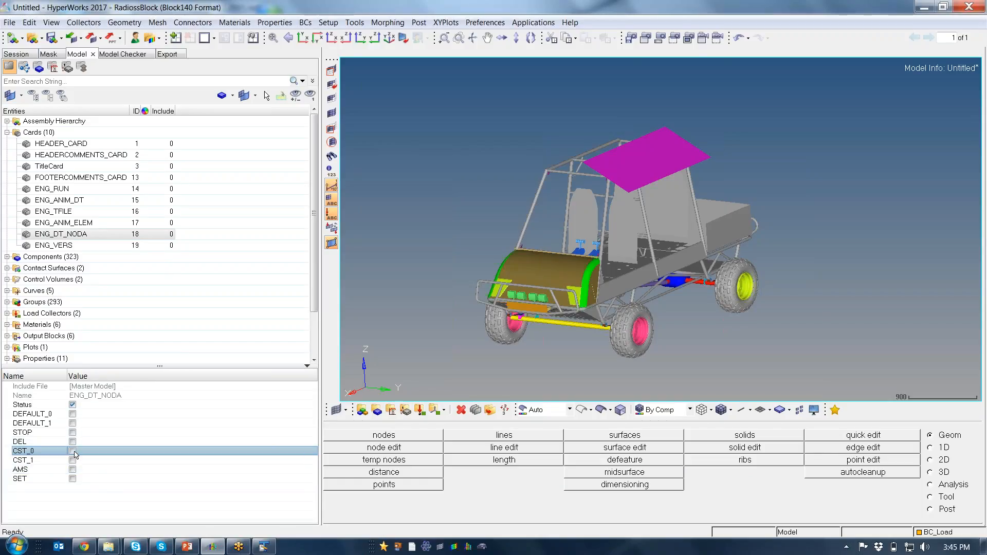
click(73, 451)
click(112, 479)
click(112, 480)
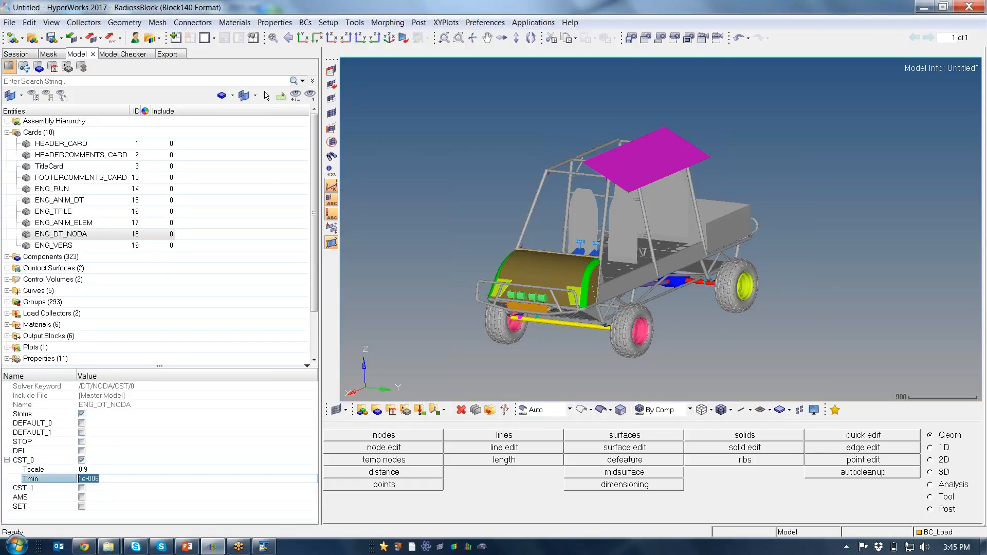
Export the model again to Run_1_0000.rad, overwriting the existing file
click(92, 39)
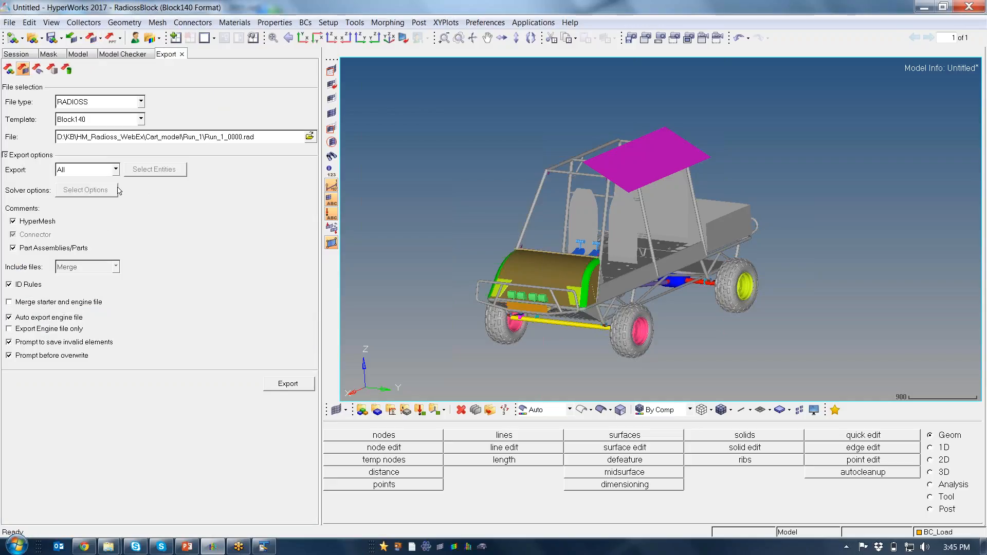
click(282, 386)
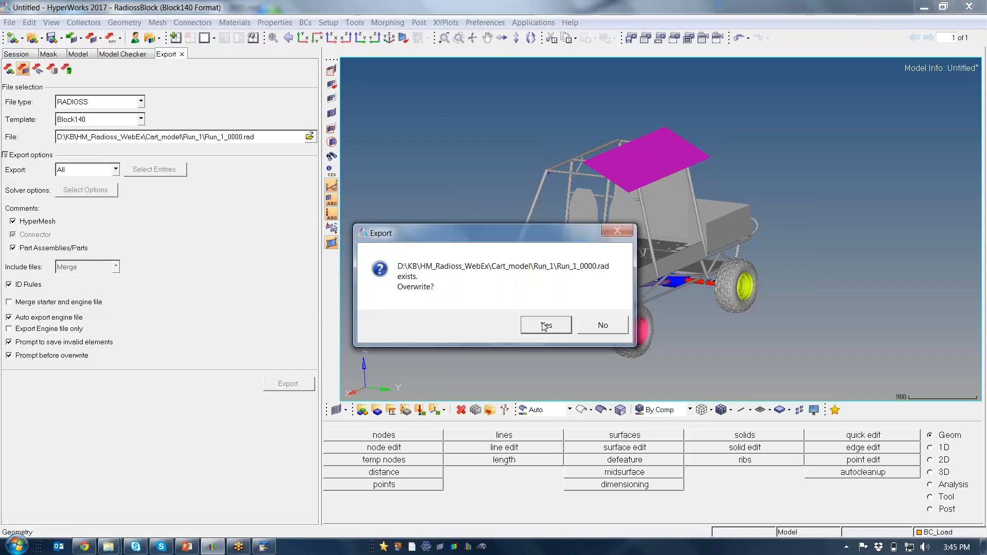
click(545, 323)
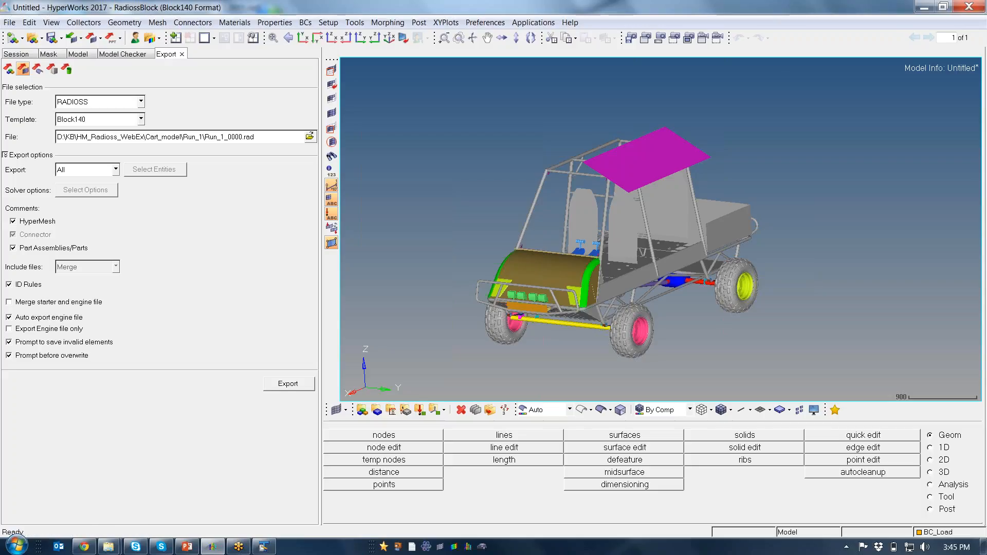
Switch to TextPad, reload Run_1_0001.rad to check the DT/NODA/CST values, and return to HyperMesh
click(269, 548)
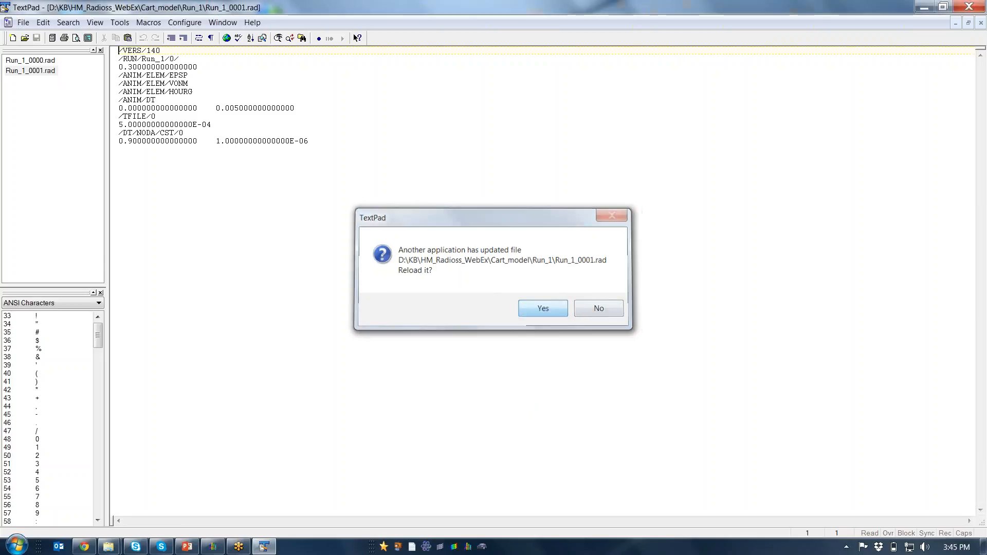
key(Return)
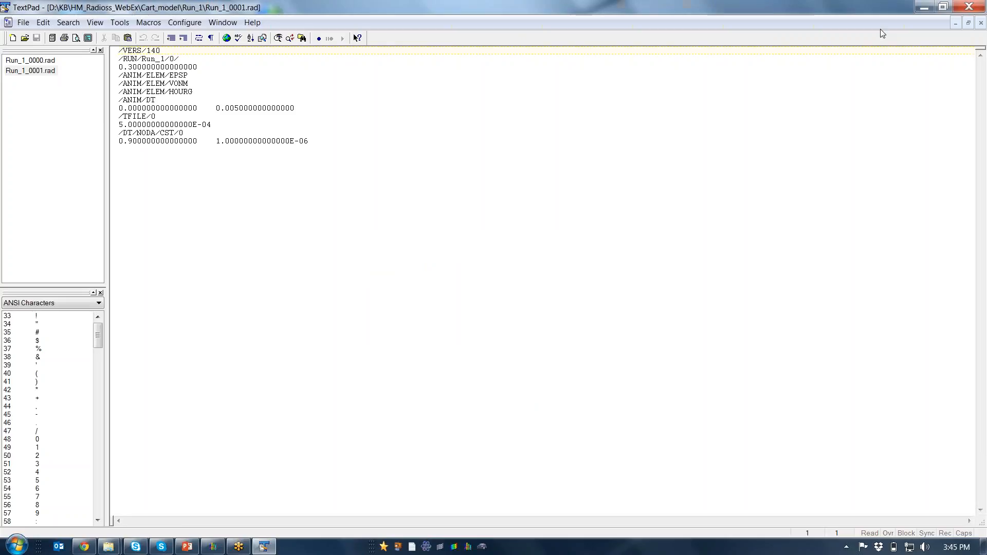
click(923, 10)
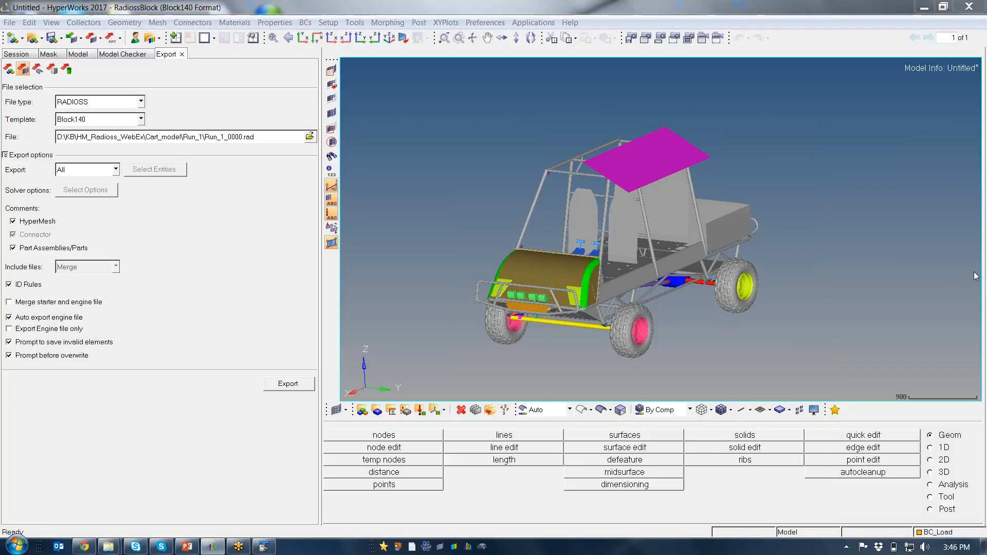